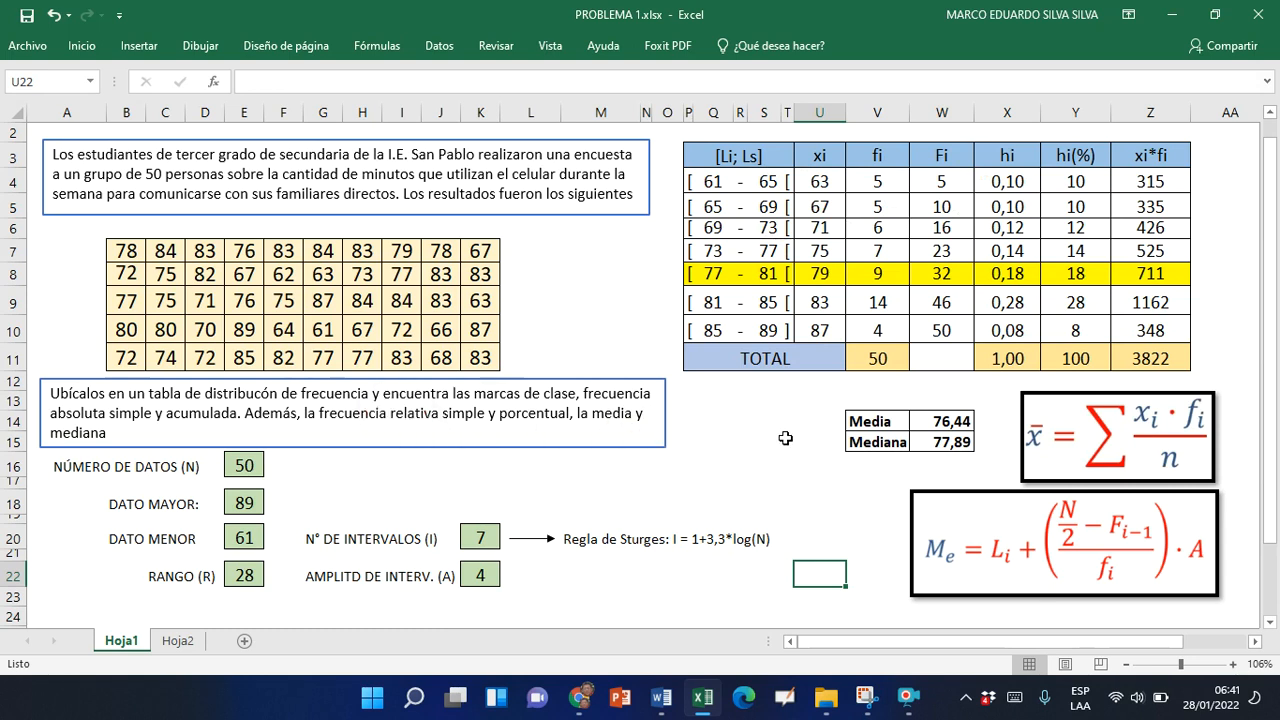
# Examine the formulas for total frequency, maximum, minimum, range and interval width, and the Media and Mediana cells beside the frequency table
pyautogui.click(877, 361)
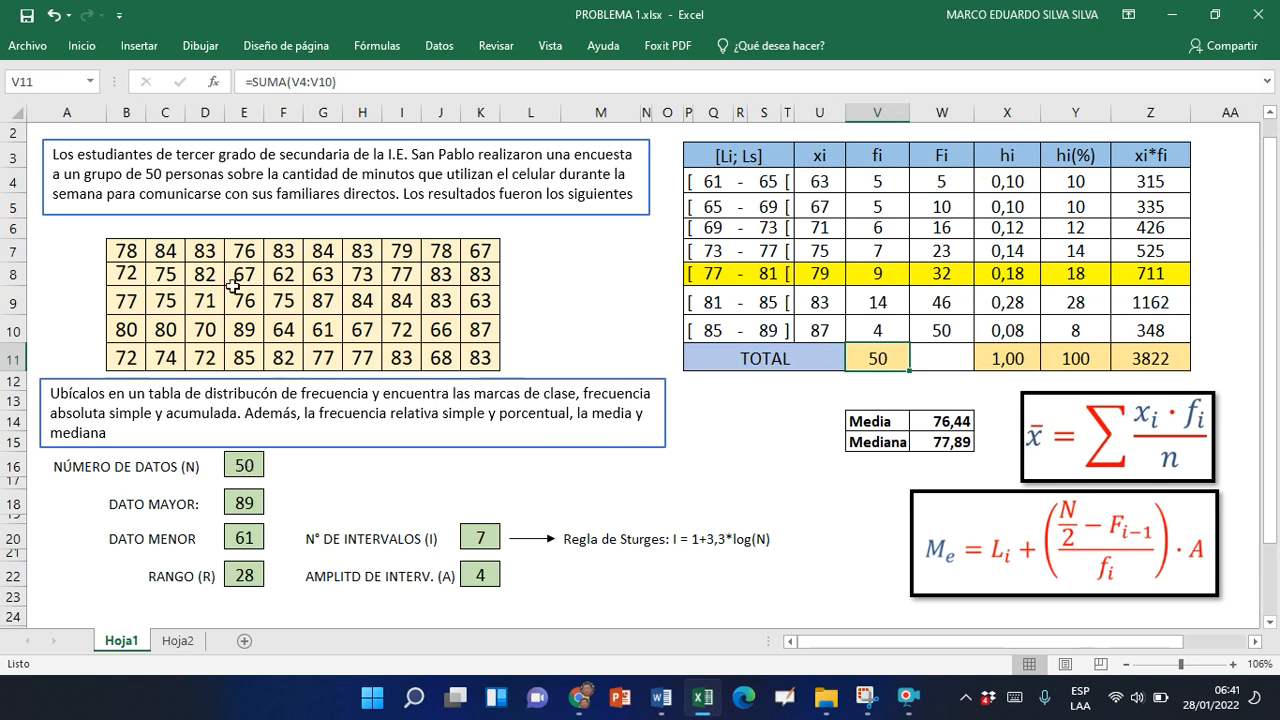
pyautogui.click(241, 512)
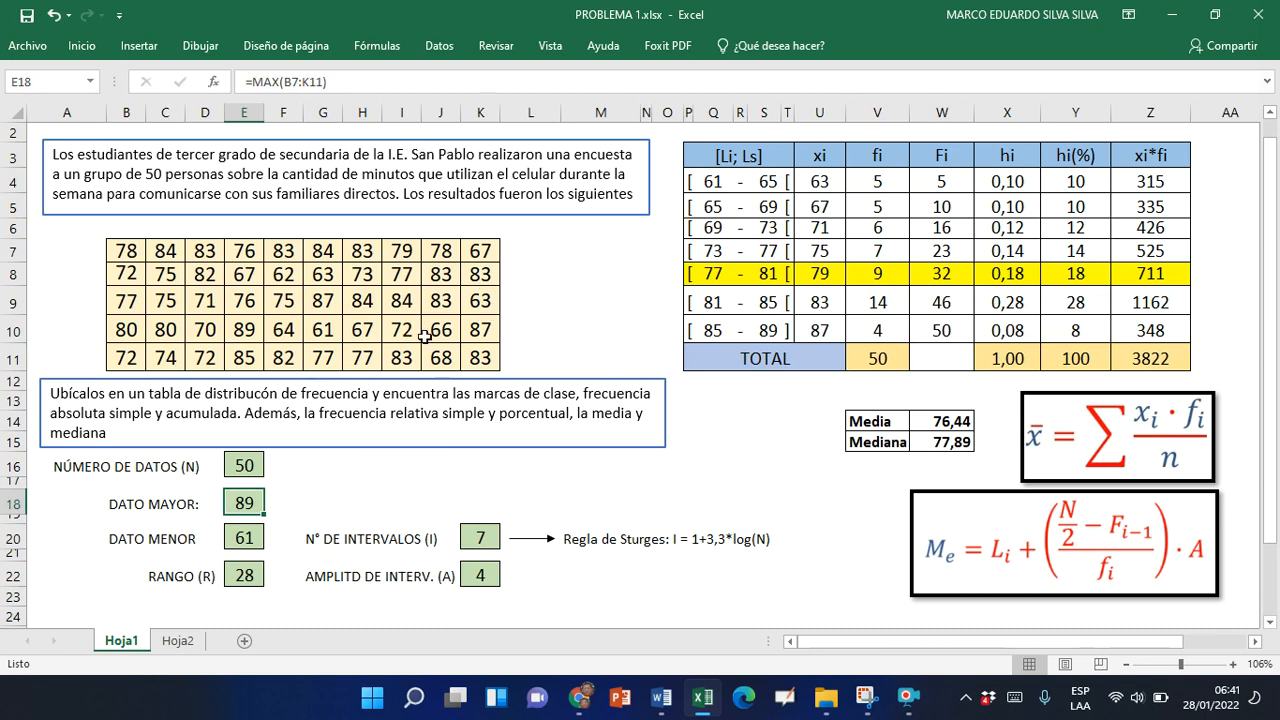
pyautogui.click(242, 538)
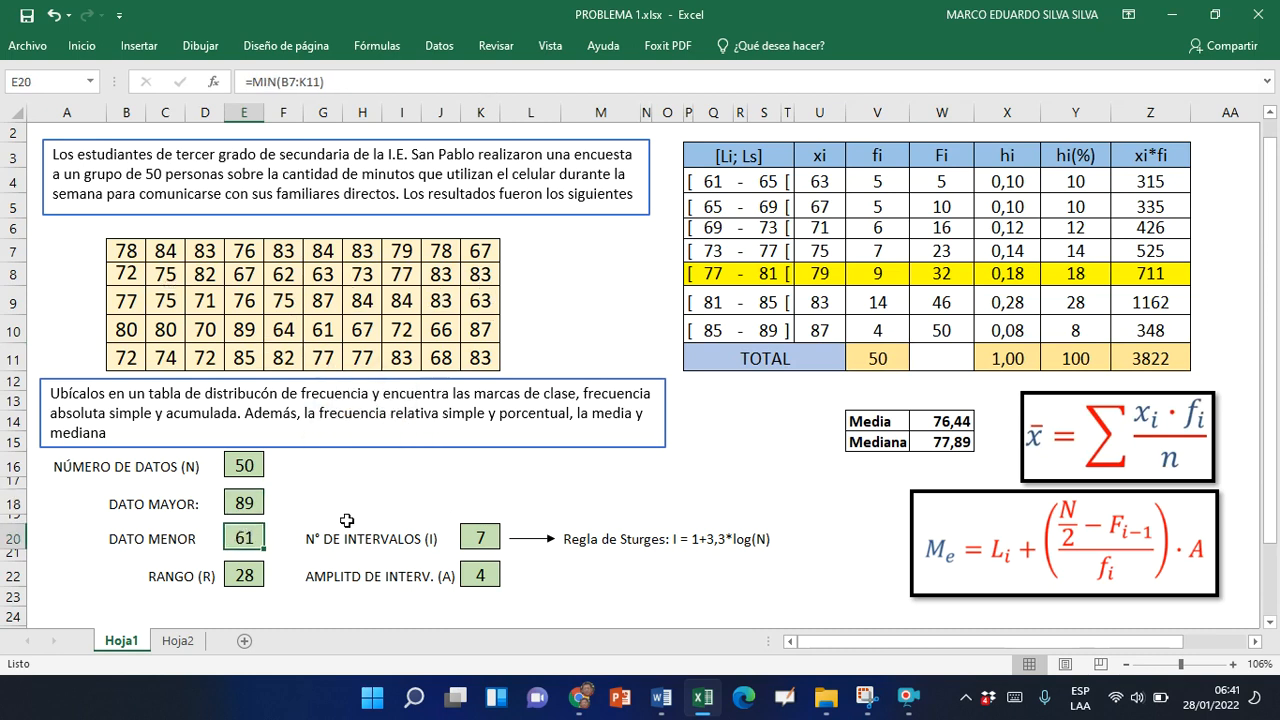
pyautogui.click(250, 577)
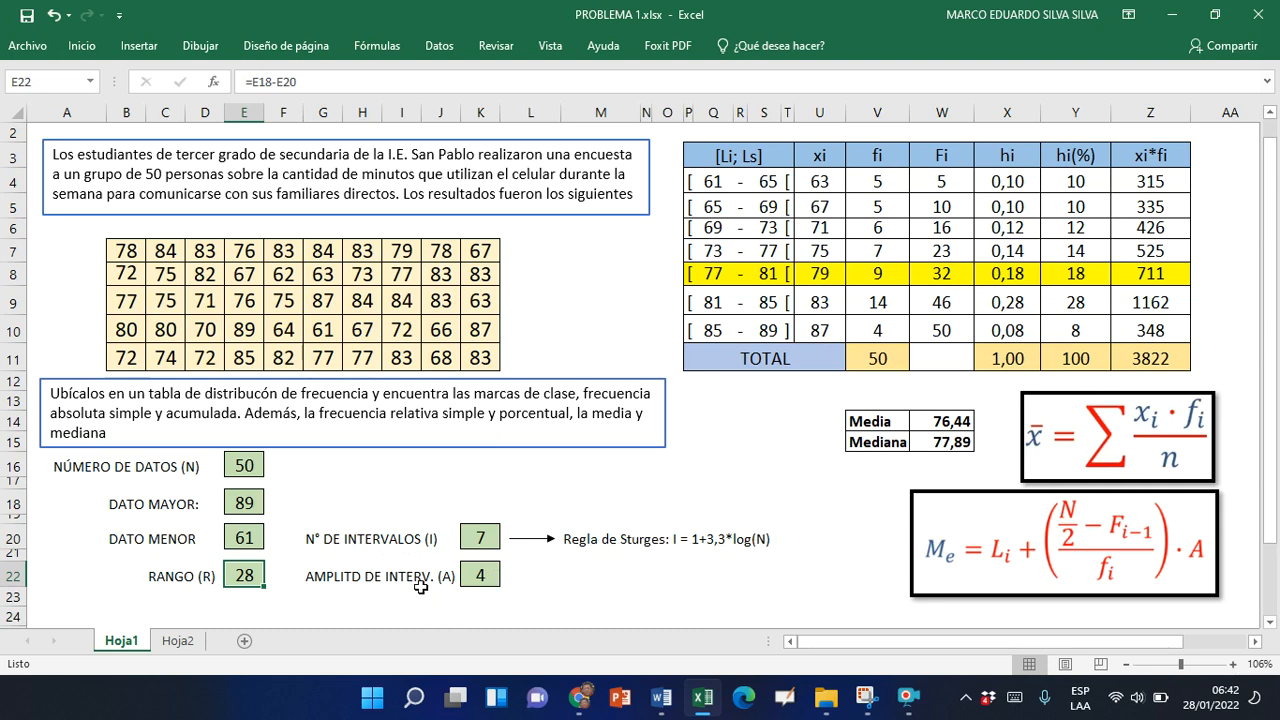
pyautogui.click(486, 577)
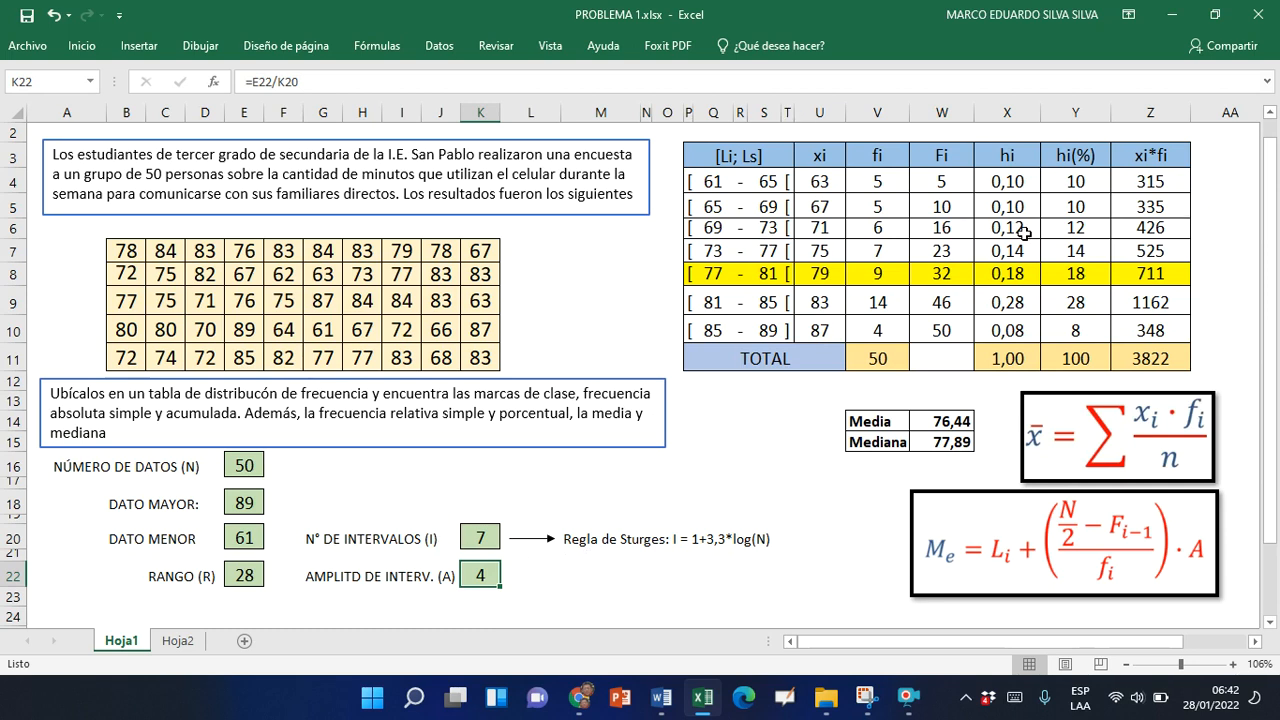
pyautogui.click(877, 421)
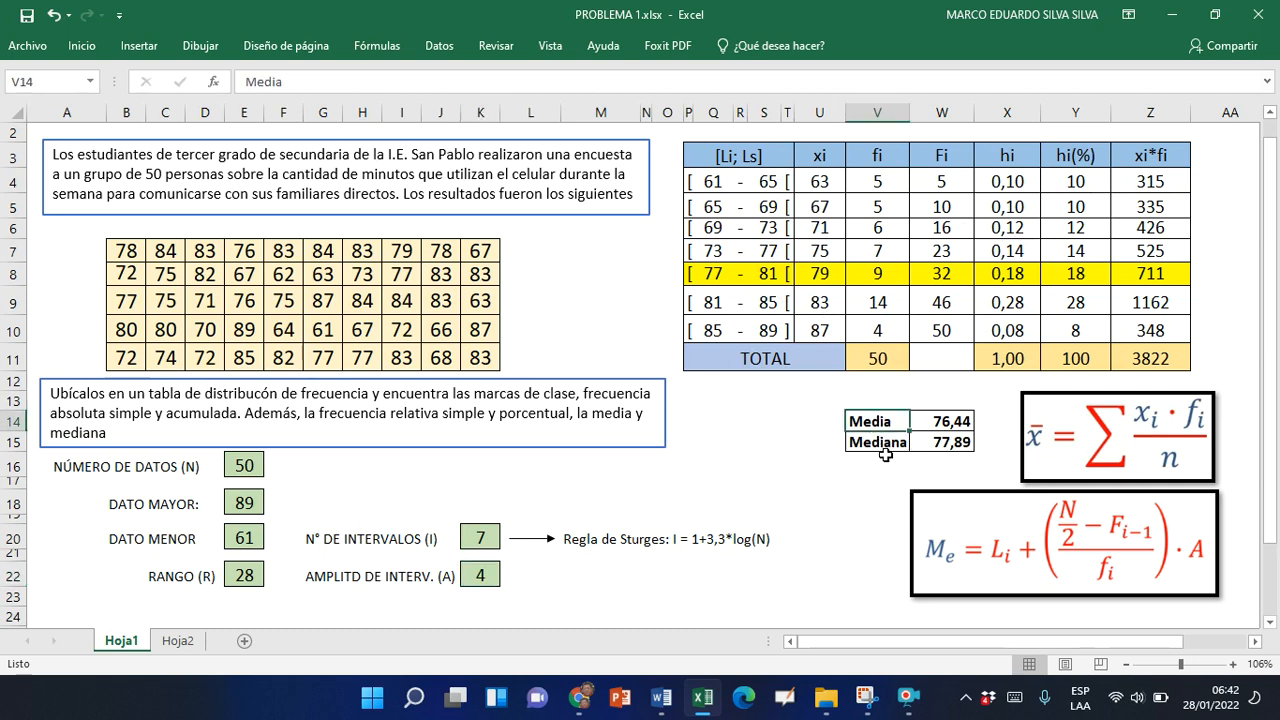
pyautogui.click(886, 446)
pyautogui.click(888, 421)
pyautogui.click(877, 468)
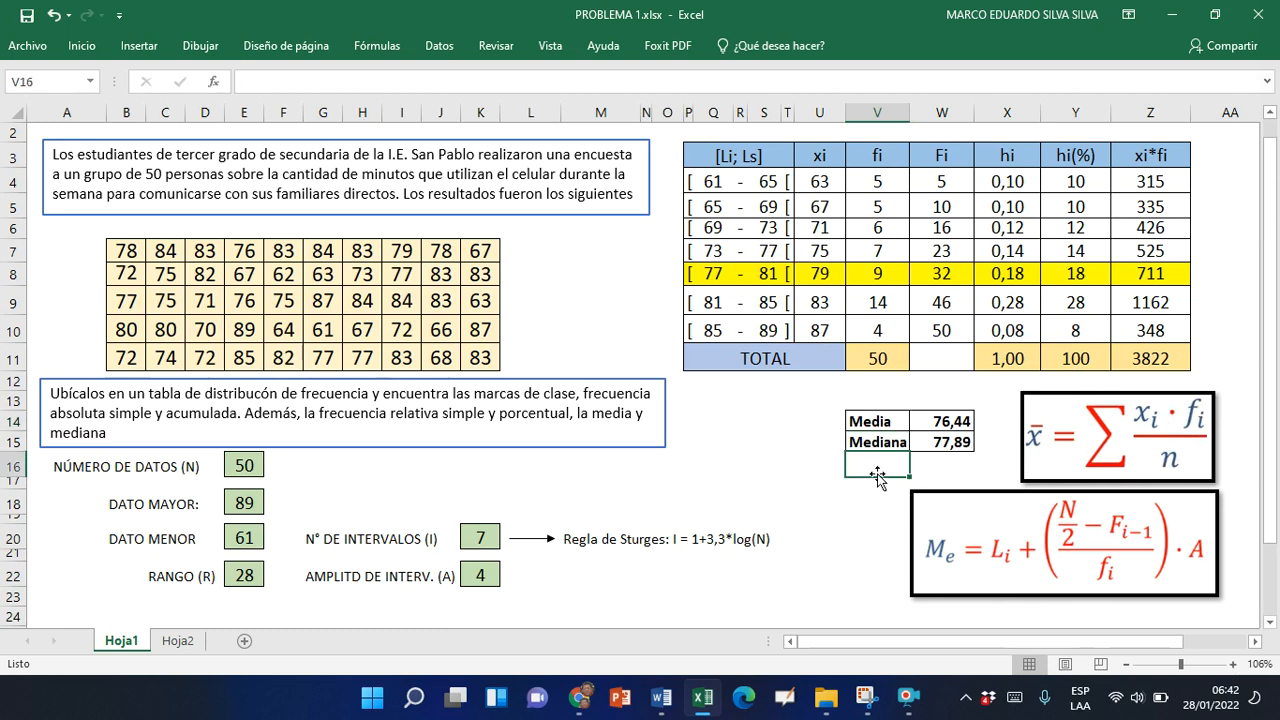
pyautogui.click(866, 500)
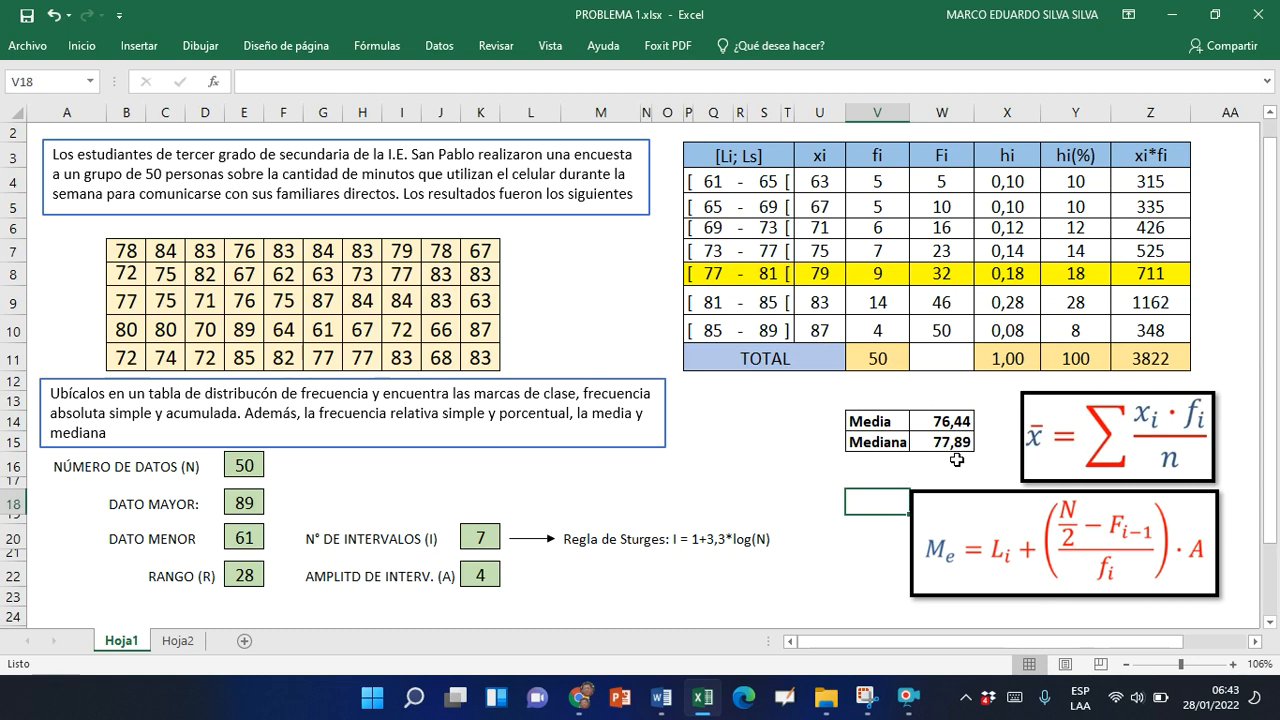
pyautogui.click(862, 613)
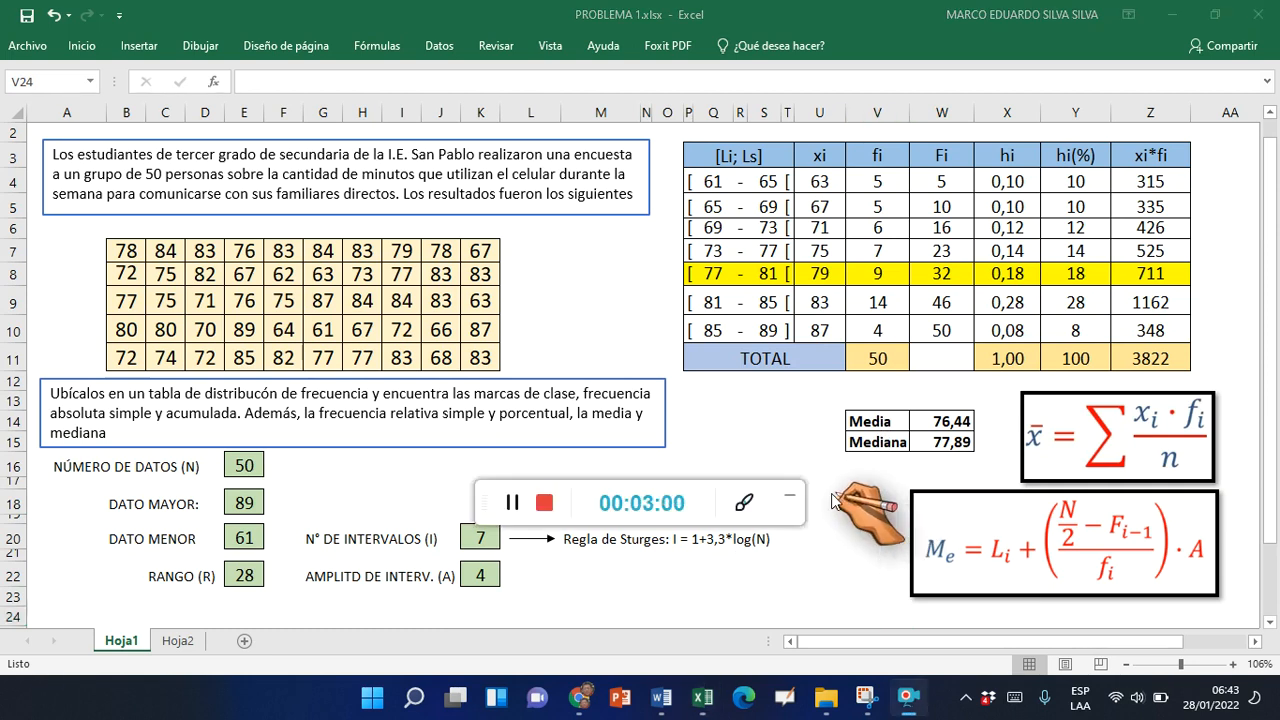
# Switch from Excel to the GeoGebra Clásico page in the browser
pyautogui.click(792, 506)
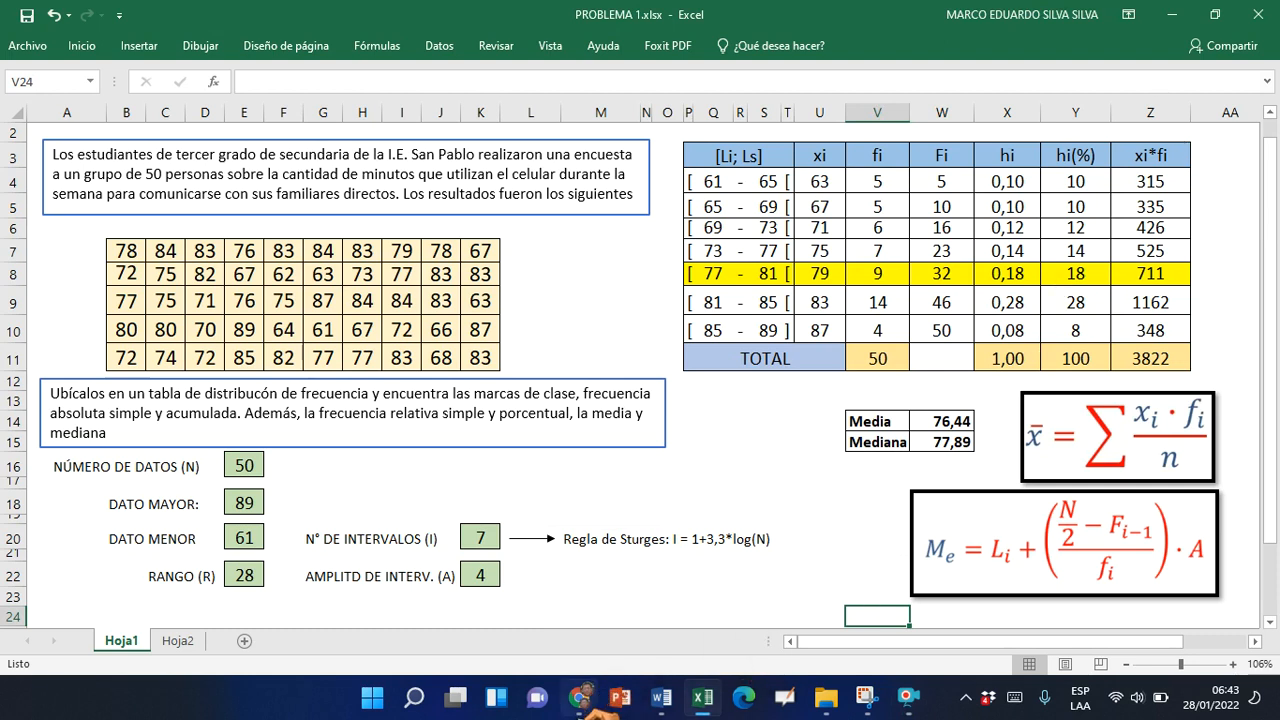
pyautogui.click(578, 699)
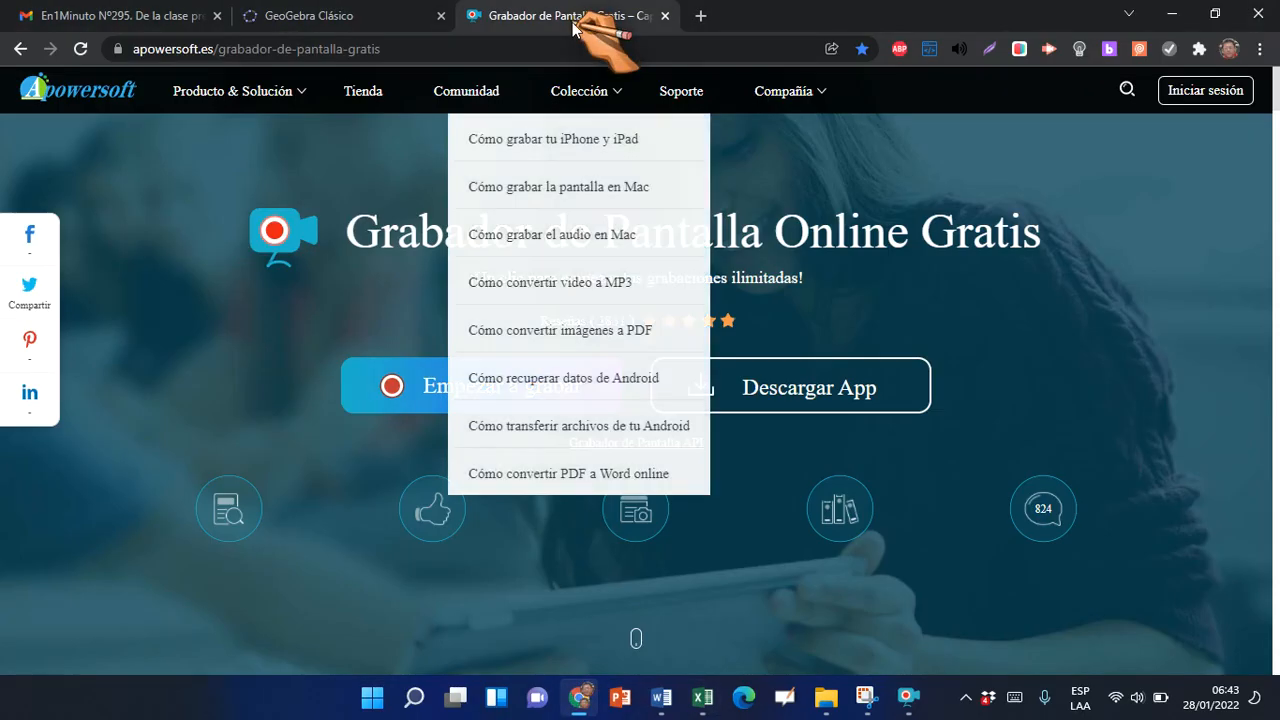
pyautogui.click(410, 15)
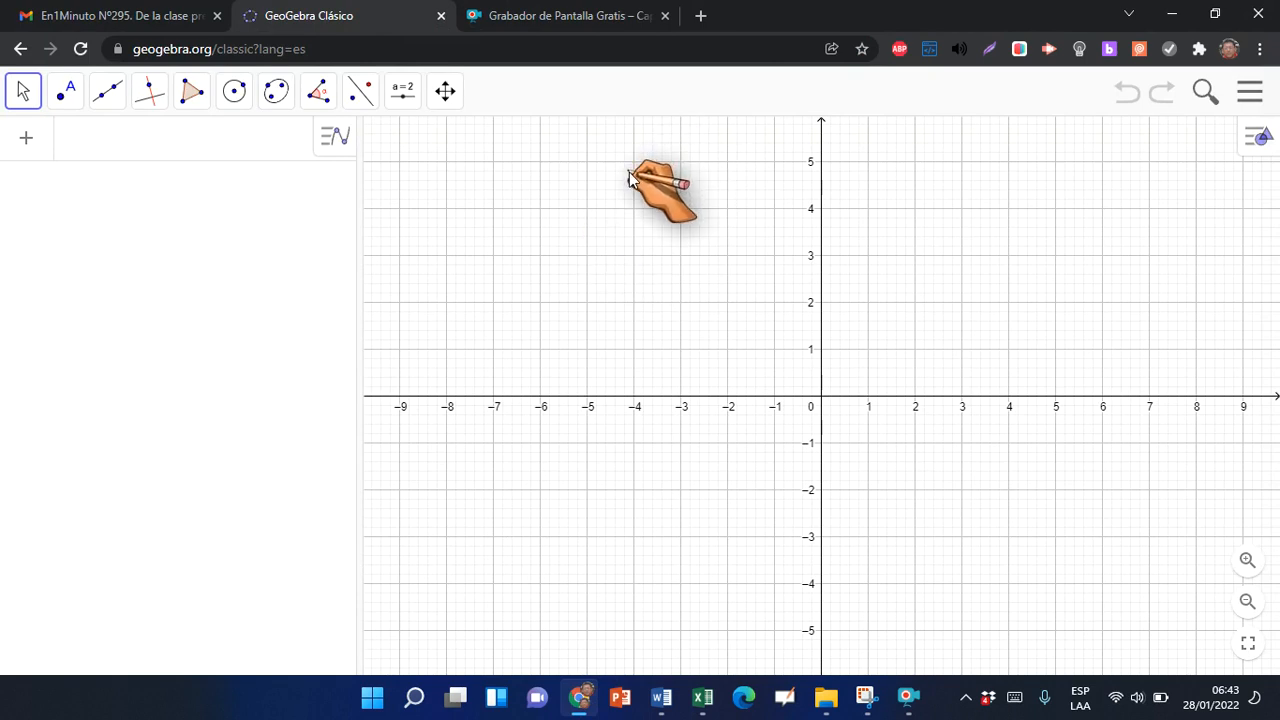
pyautogui.hotkey('alt', 'Tab')
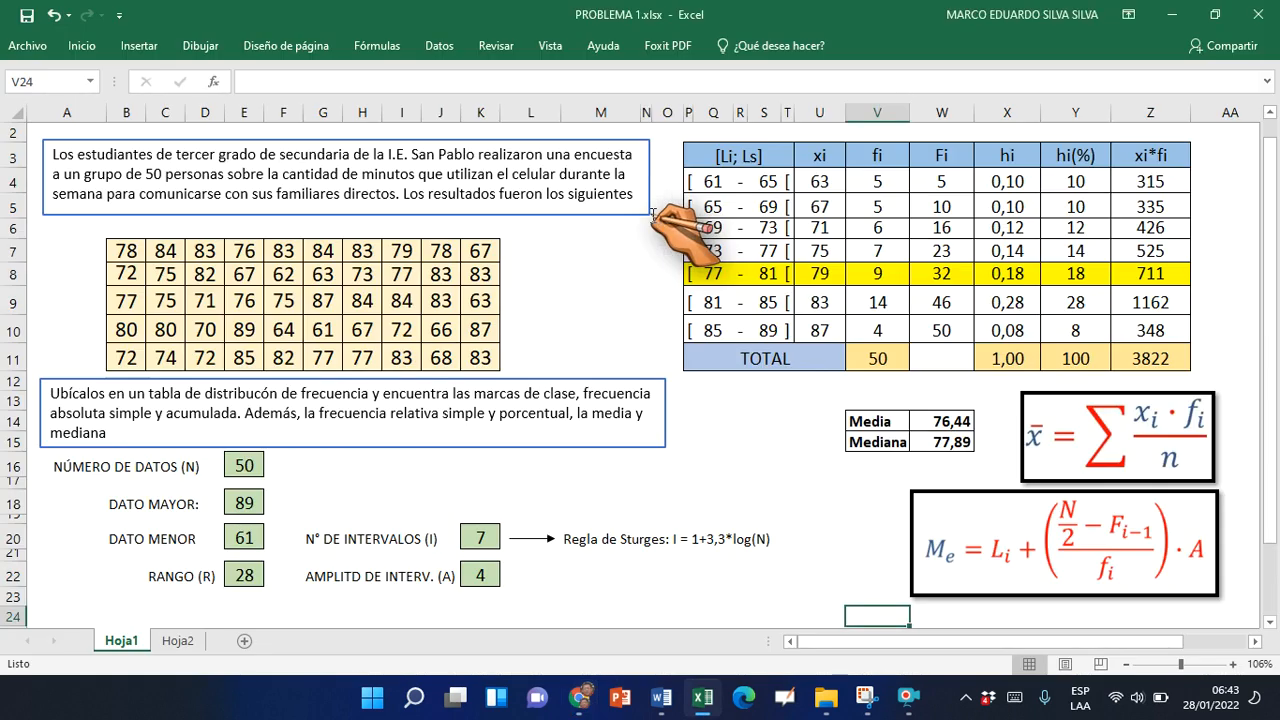
pyautogui.hotkey('alt', 'Tab')
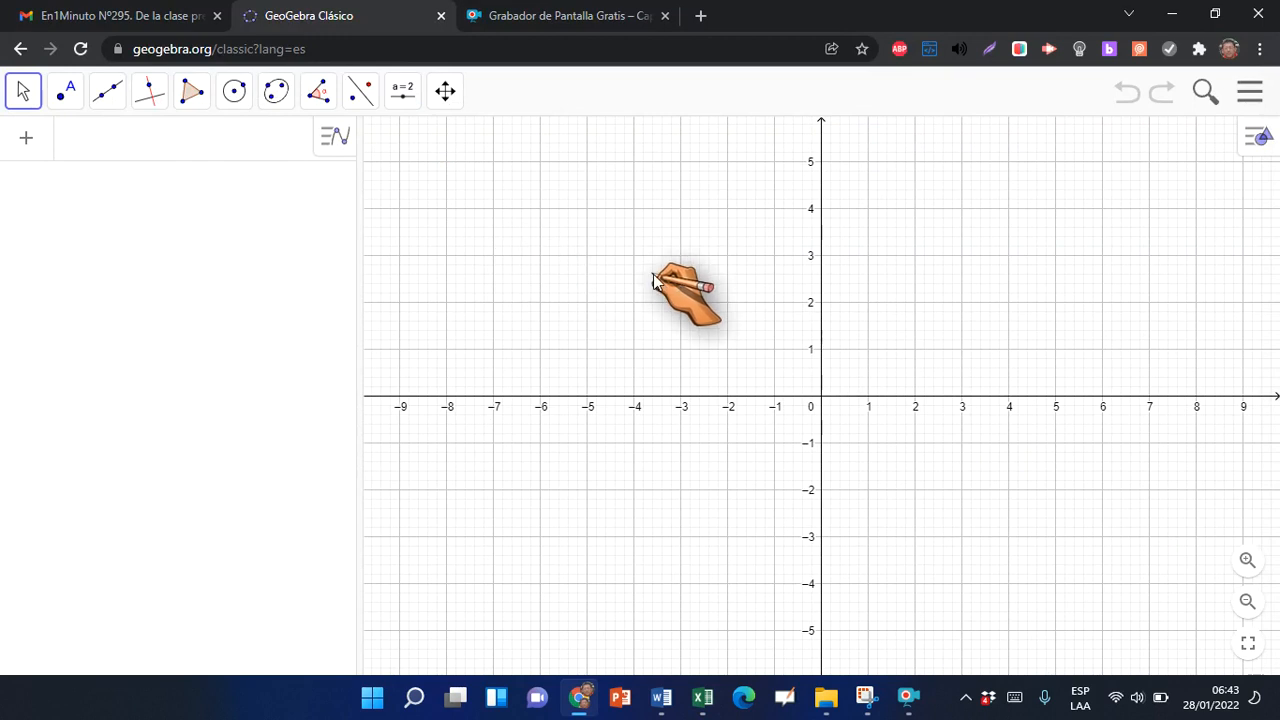
# Show the Hoja de Cálculo view beside the Vista Gráfica and narrow the Vista Algebraica
pyautogui.click(1250, 92)
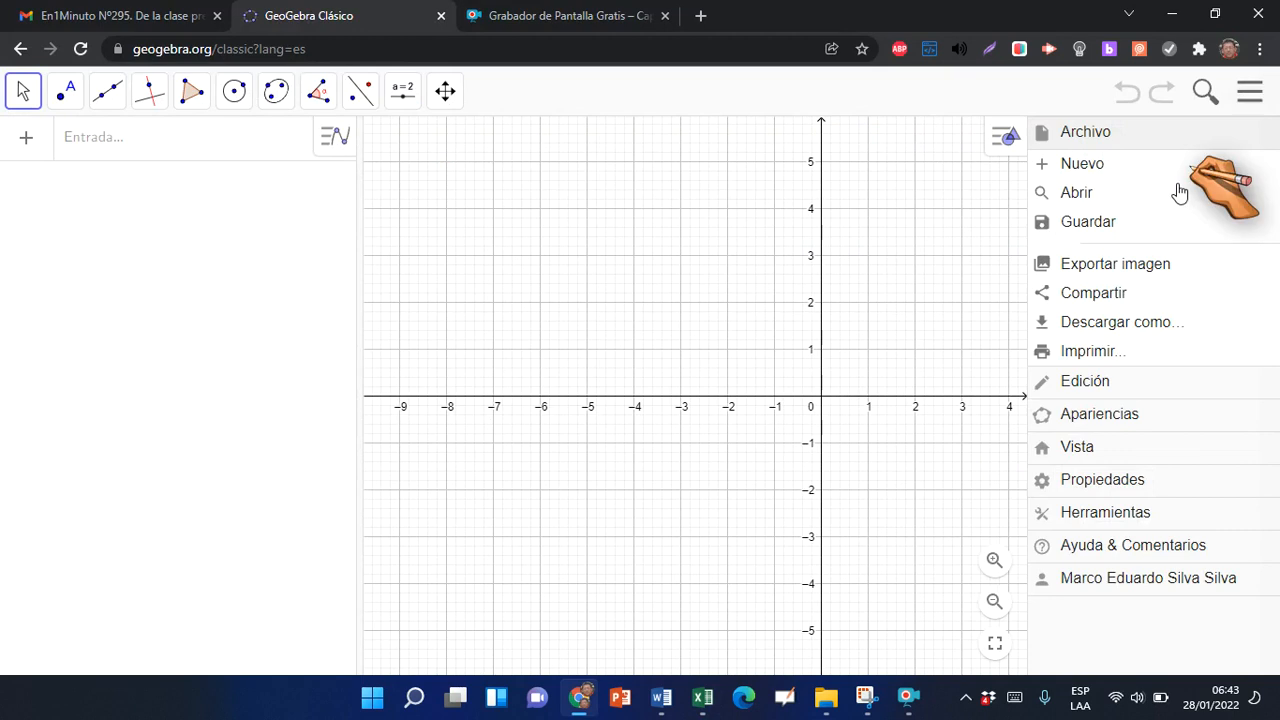
pyautogui.click(1080, 449)
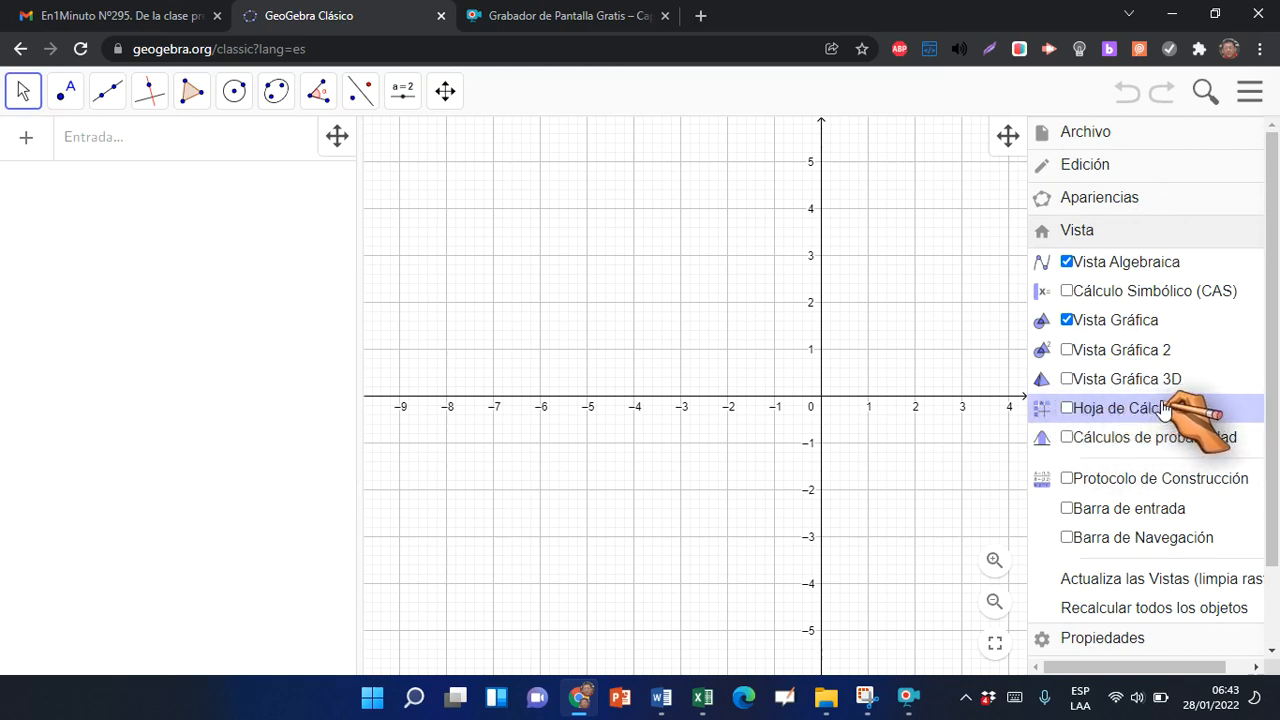
pyautogui.click(1068, 410)
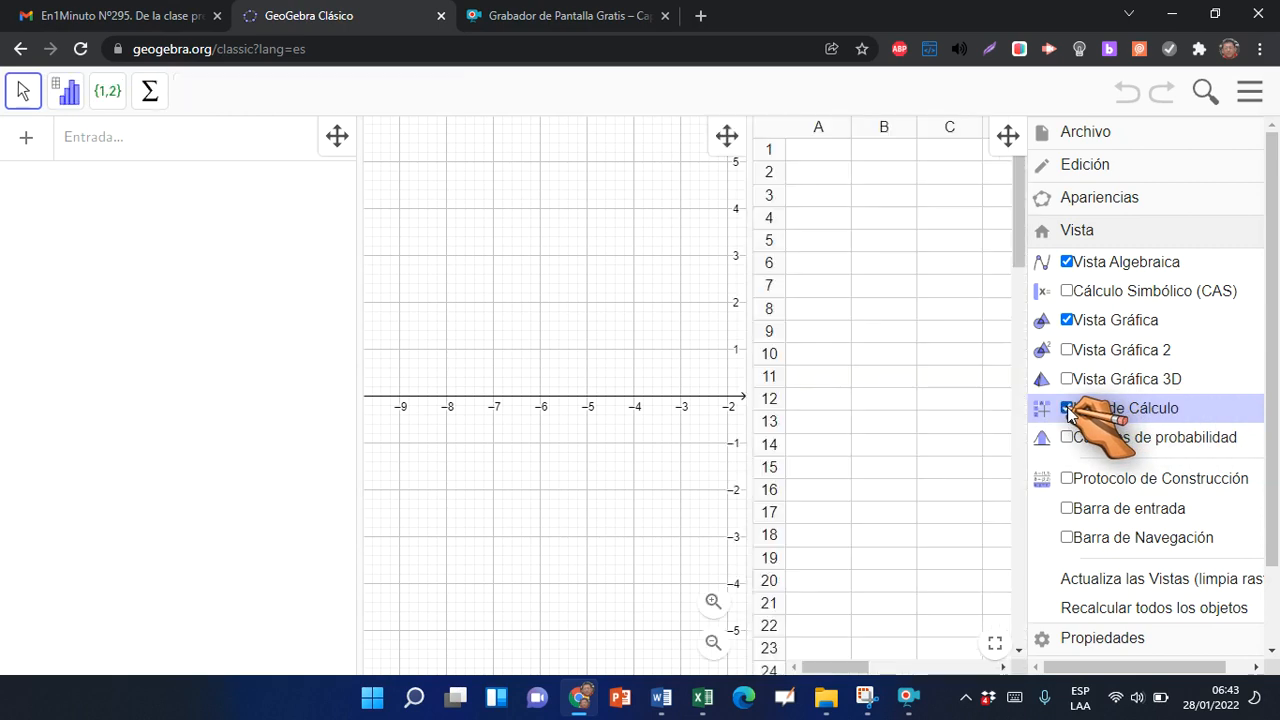
pyautogui.scroll(-2, 1080, 385)
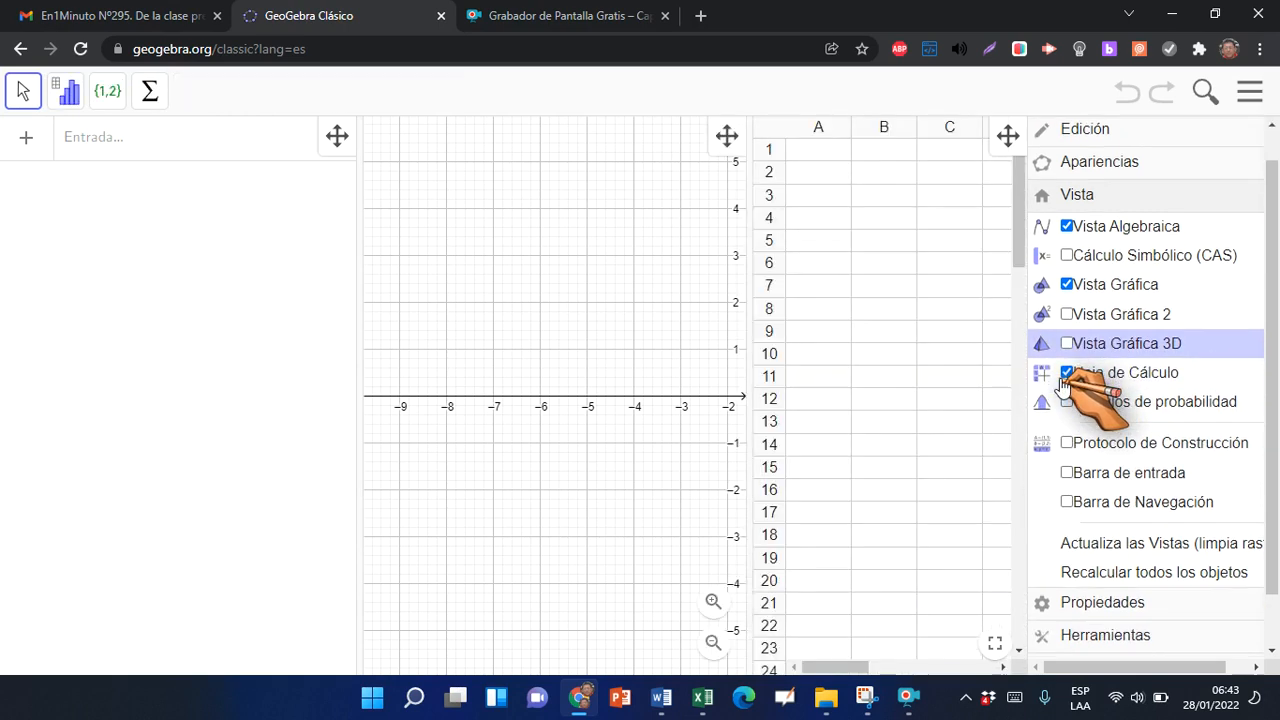
pyautogui.click(979, 220)
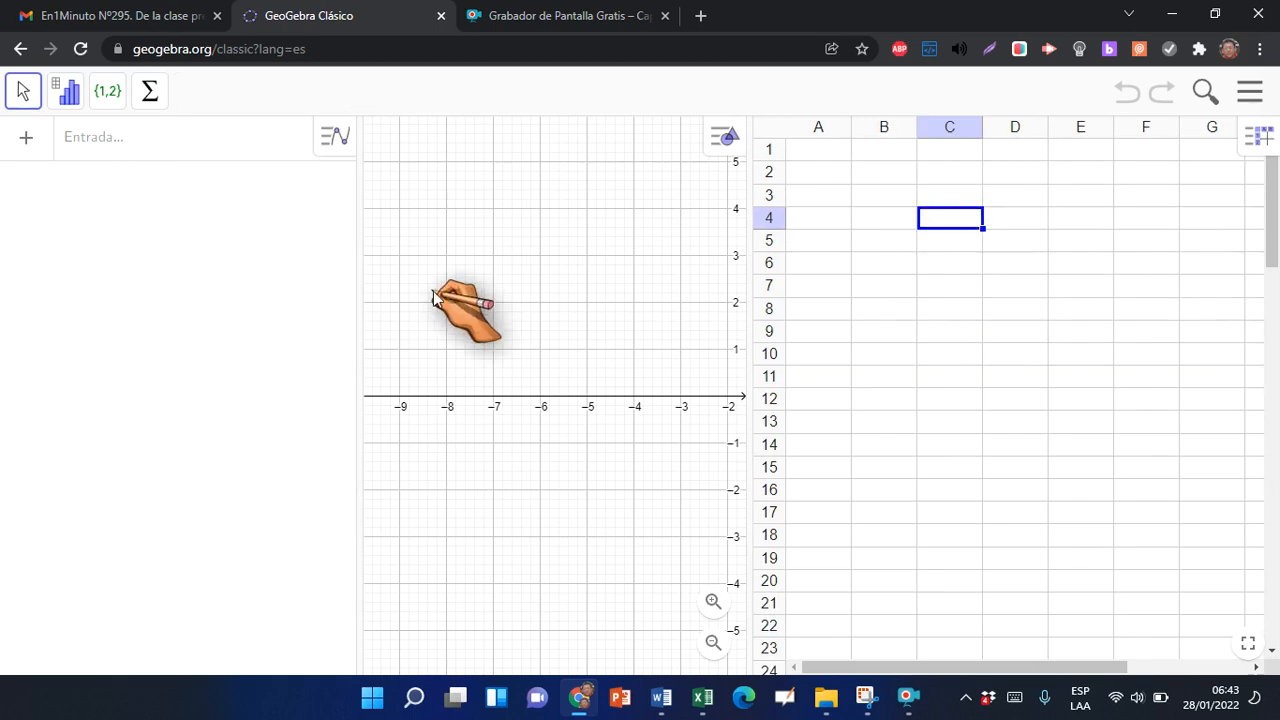
pyautogui.moveTo(360, 280); pyautogui.dragTo(265, 283)
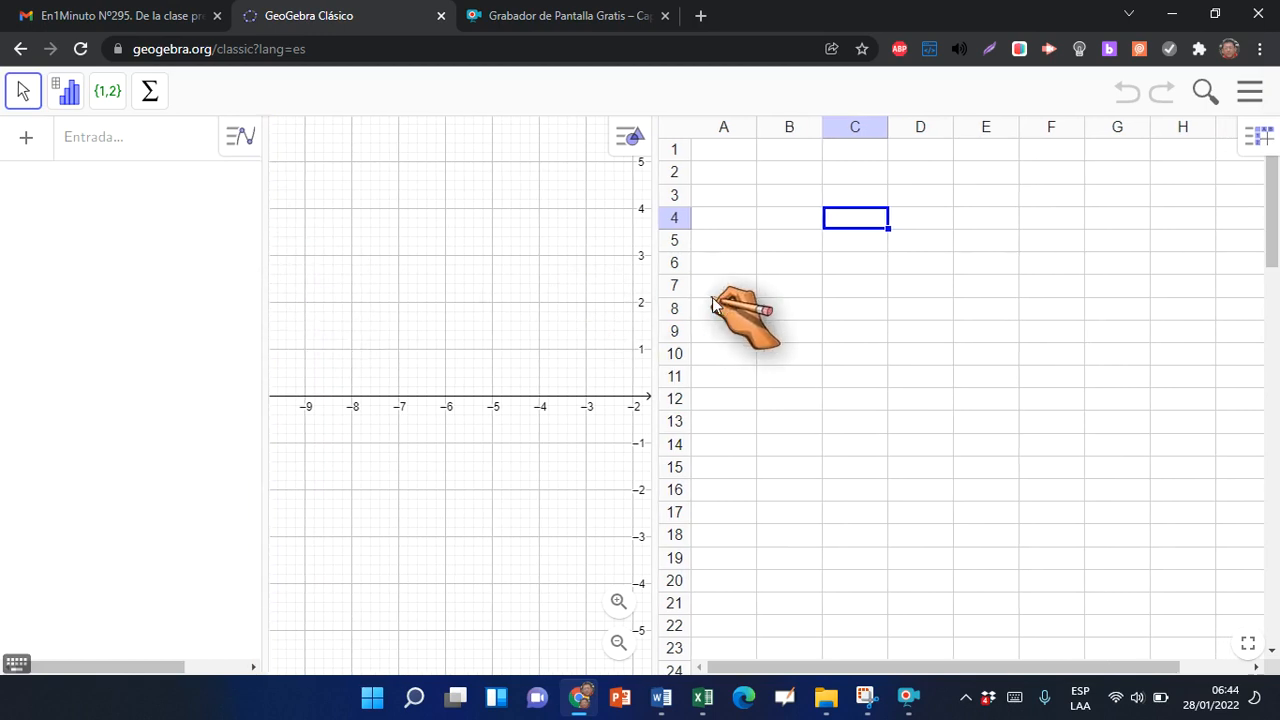
# Shift the Vista Gráfica with Desplaza Vista Gráfica so the origin and first quadrant are in view
pyautogui.click(468, 247)
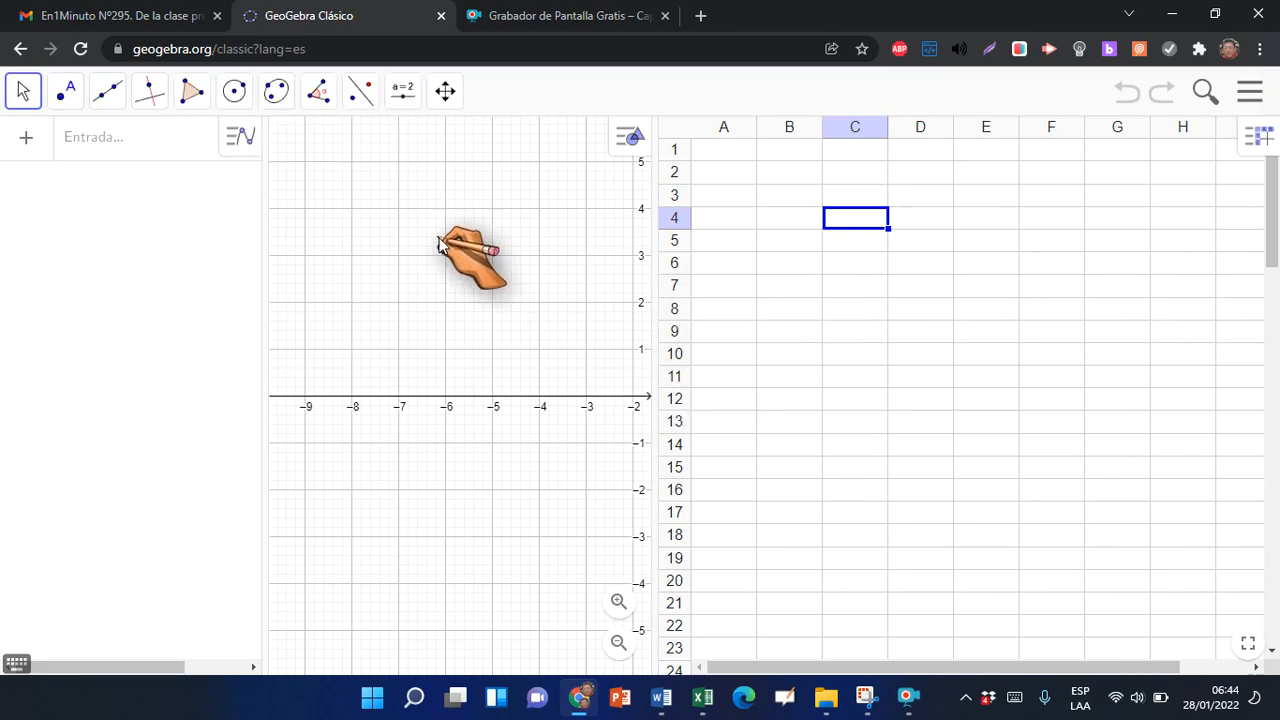
pyautogui.click(445, 91)
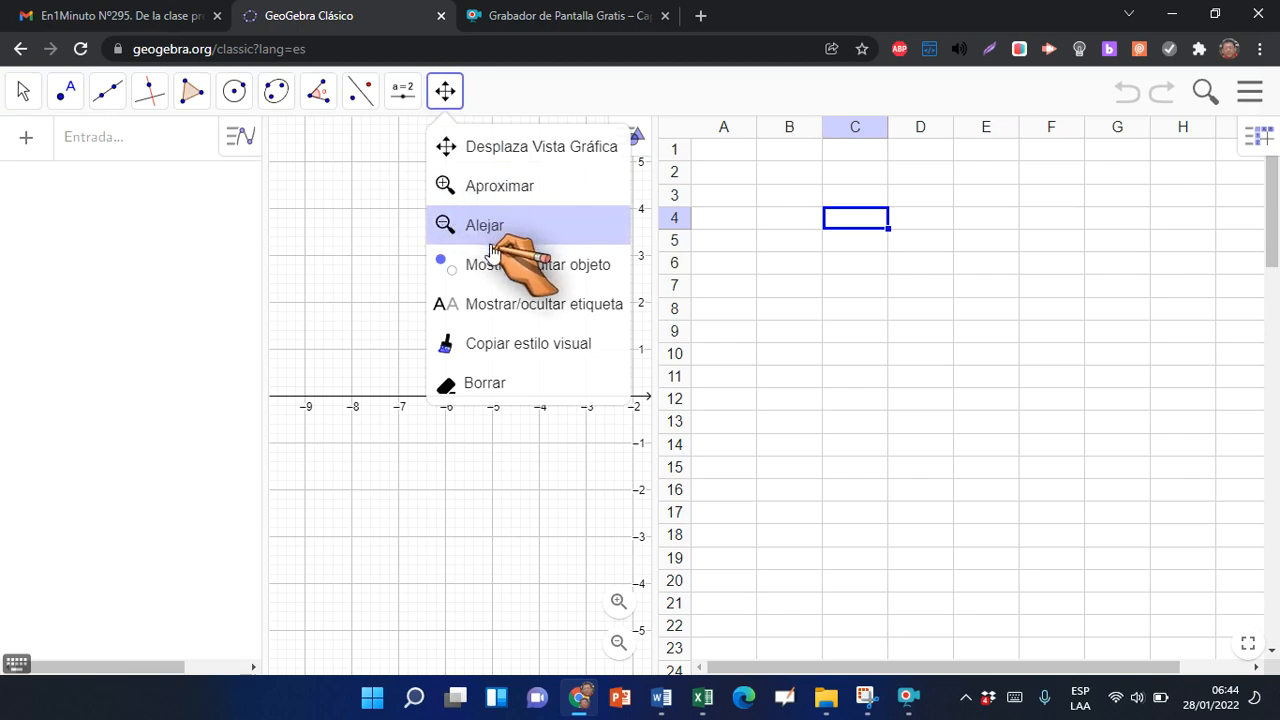
pyautogui.click(465, 147)
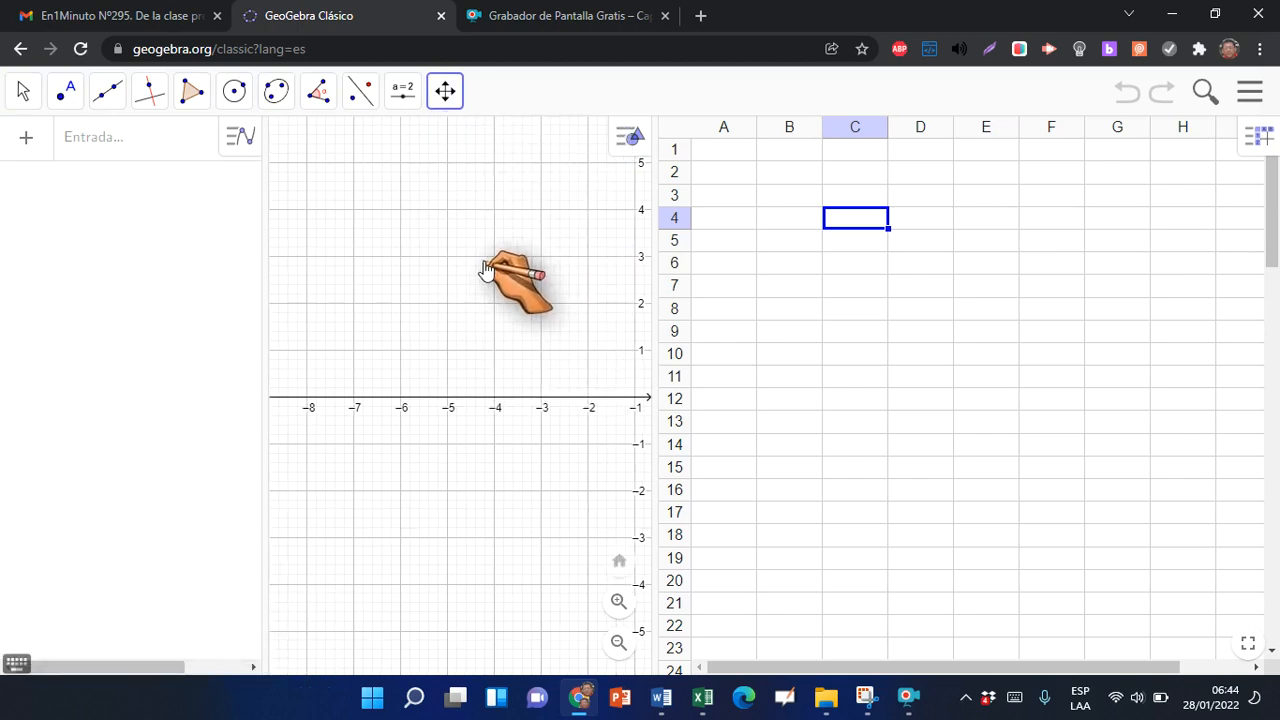
pyautogui.moveTo(490, 263); pyautogui.dragTo(374, 257)
pyautogui.moveTo(431, 290); pyautogui.dragTo(322, 300)
pyautogui.moveTo(493, 282); pyautogui.dragTo(404, 314)
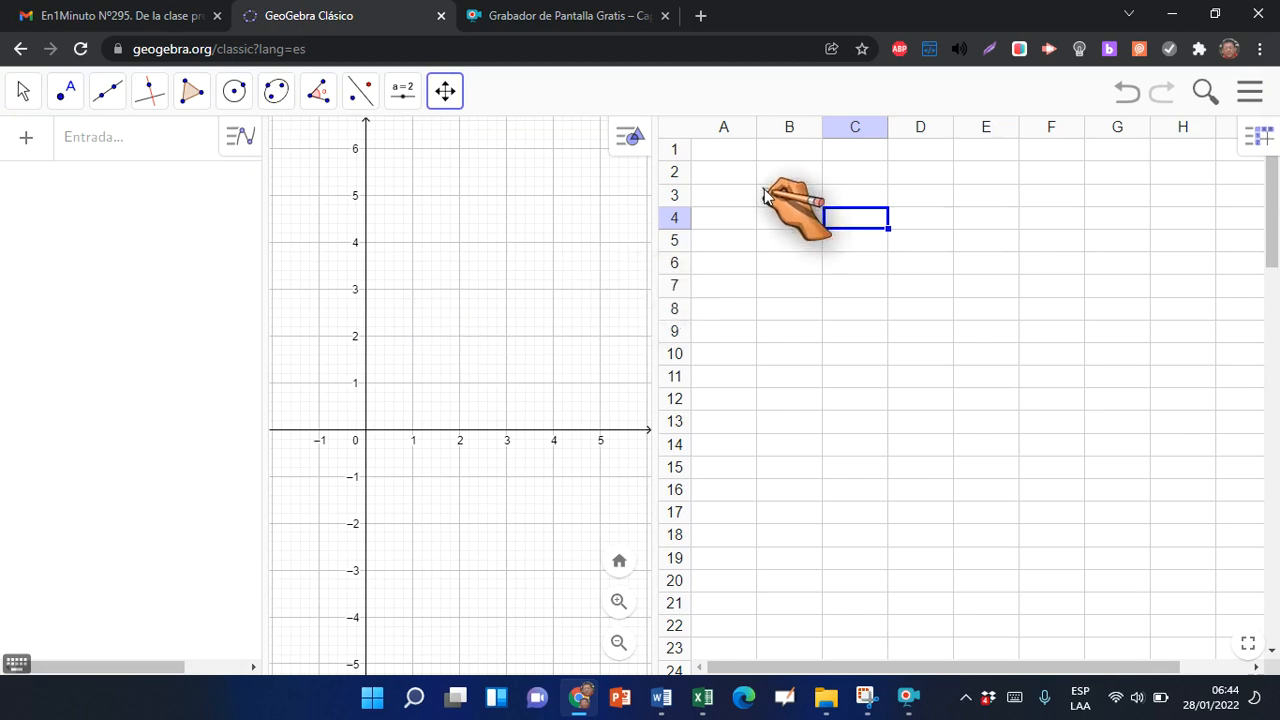
# Copy the survey data B7:K11 from the Excel workbook and paste it into the GeoGebra spreadsheet starting at cell A1
pyautogui.click(737, 157)
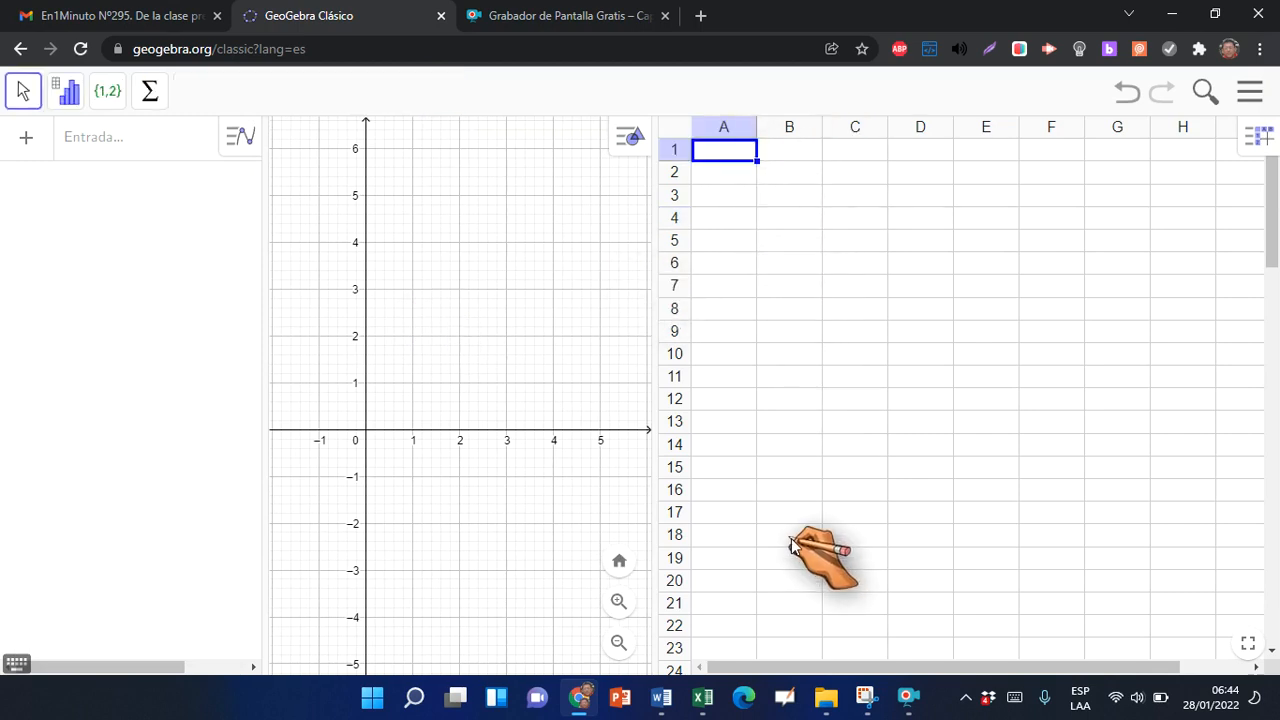
pyautogui.hotkey('alt', 'Tab')
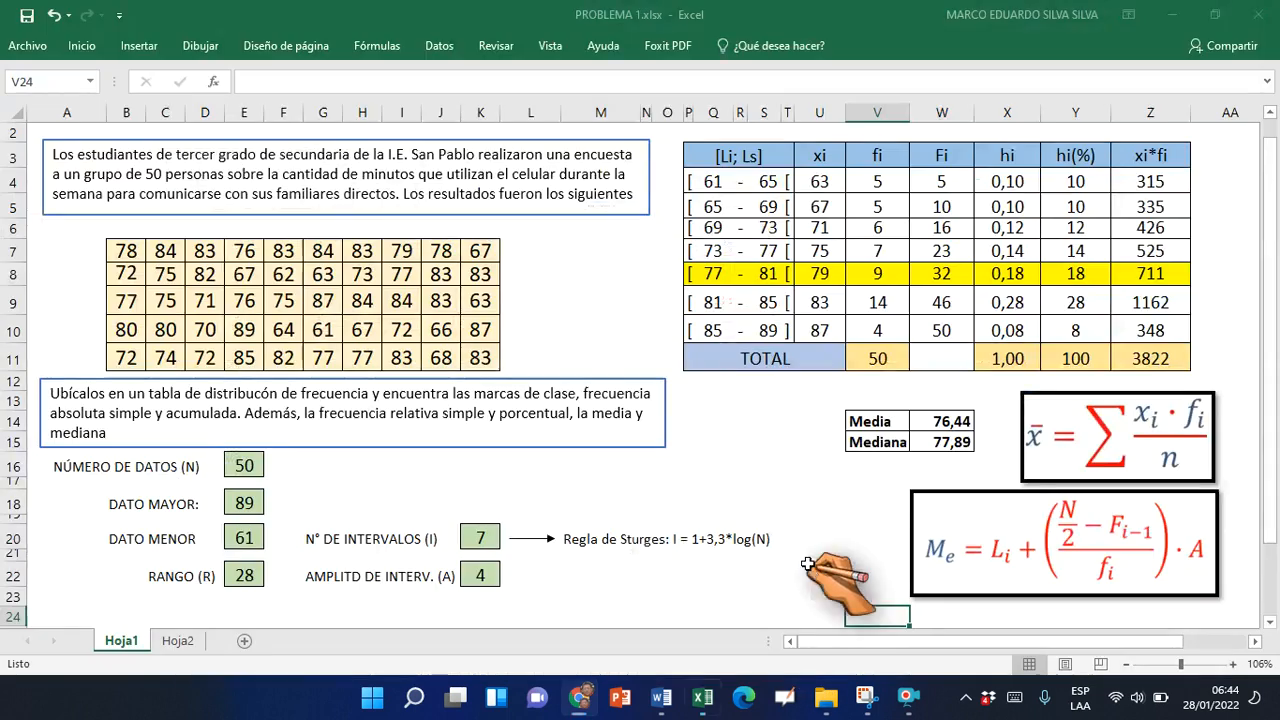
pyautogui.click(129, 251)
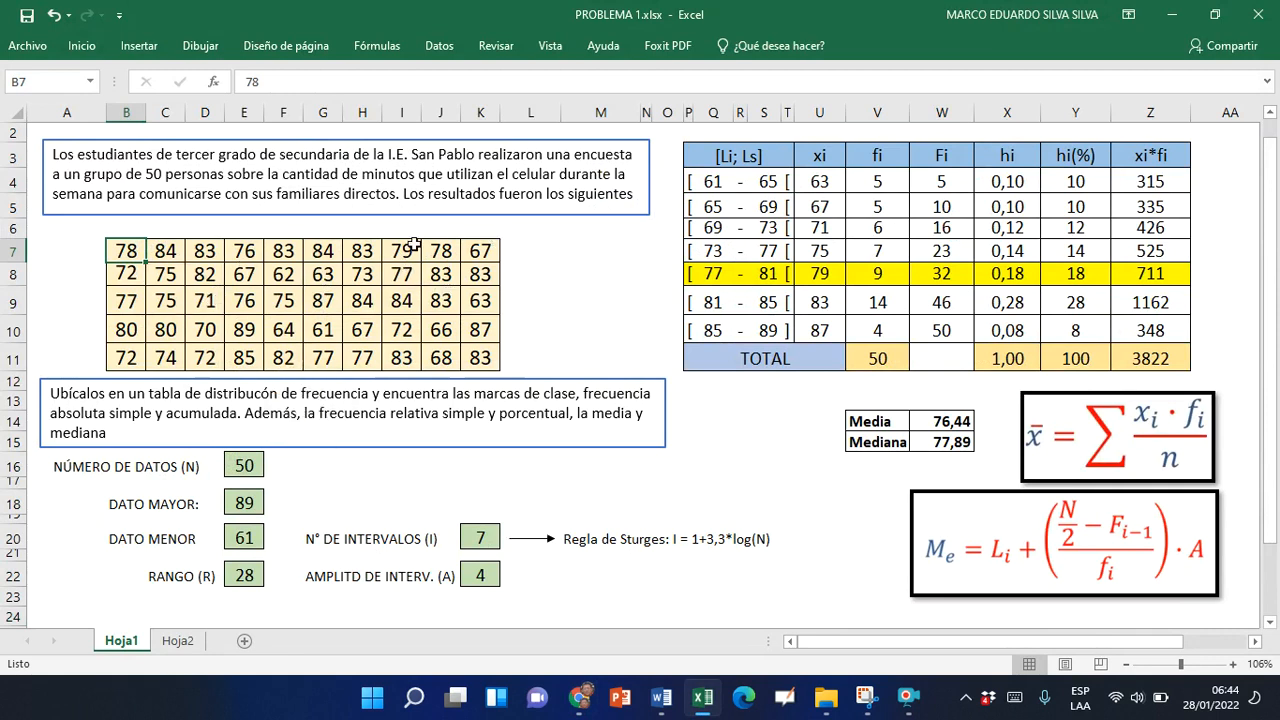
pyautogui.click(419, 310)
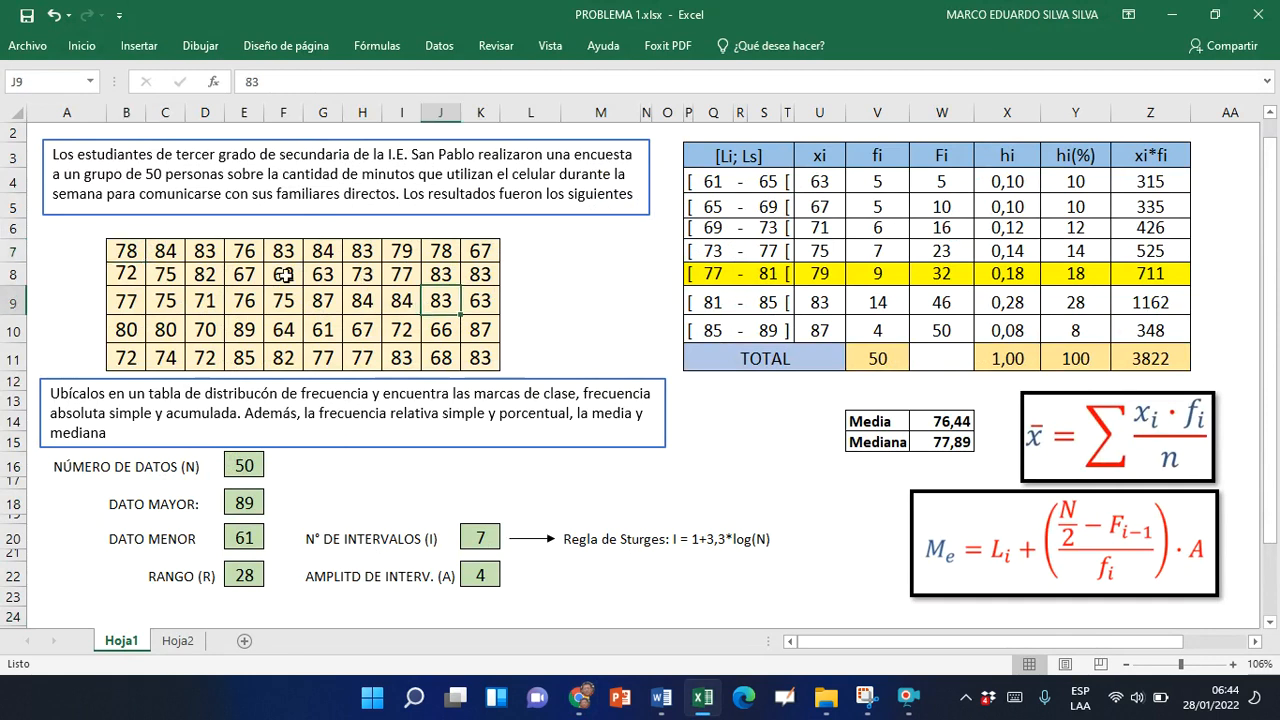
pyautogui.moveTo(130, 255); pyautogui.dragTo(481, 356)
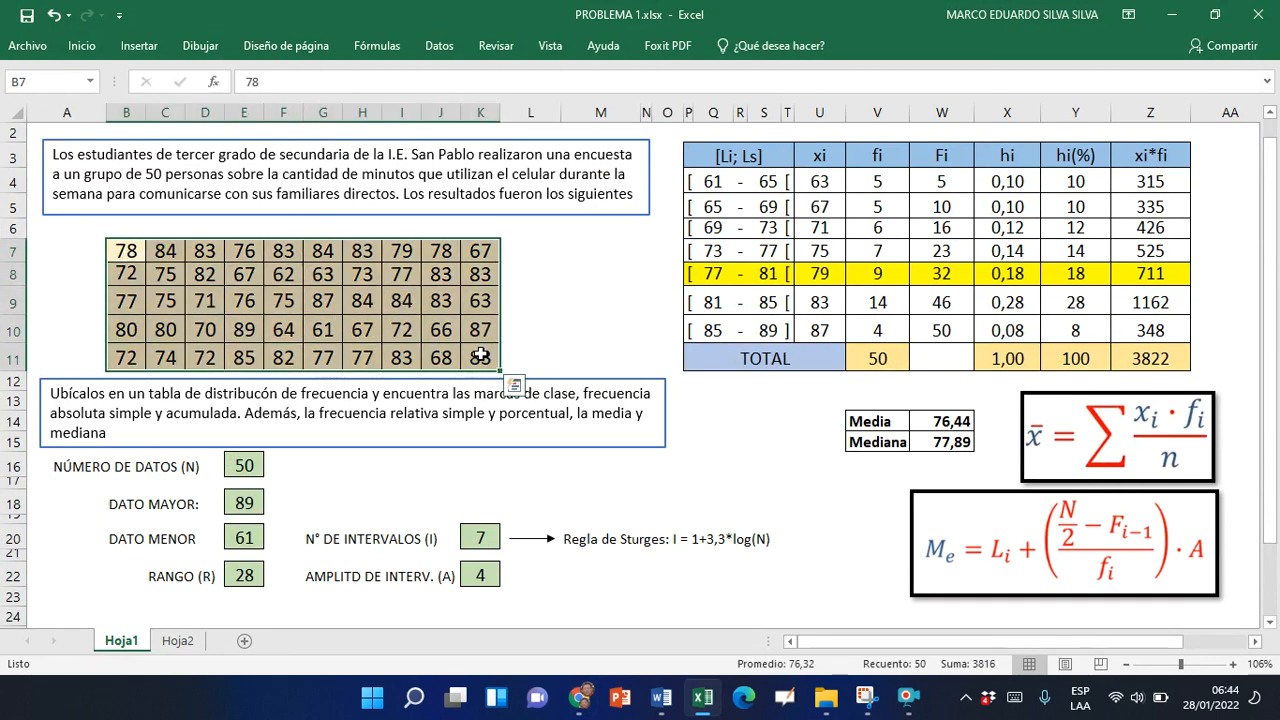
pyautogui.hotkey('ctrl', 'c')
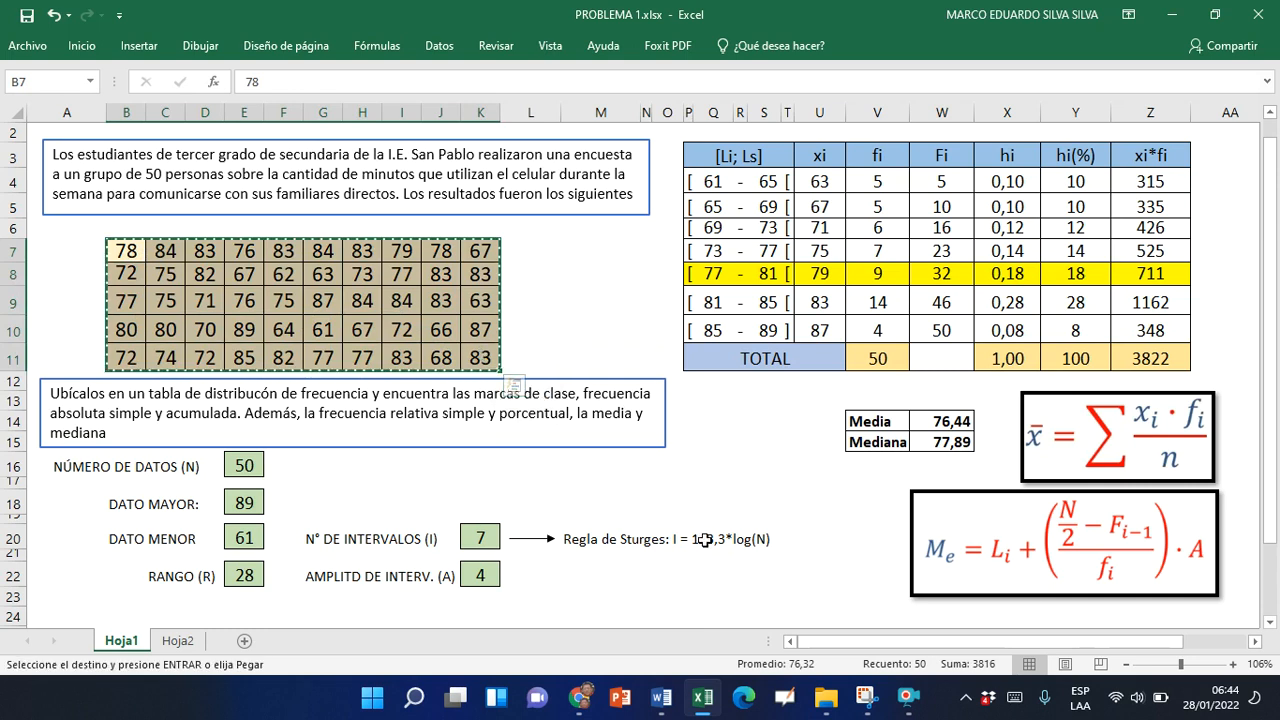
pyautogui.hotkey('alt', 'Tab')
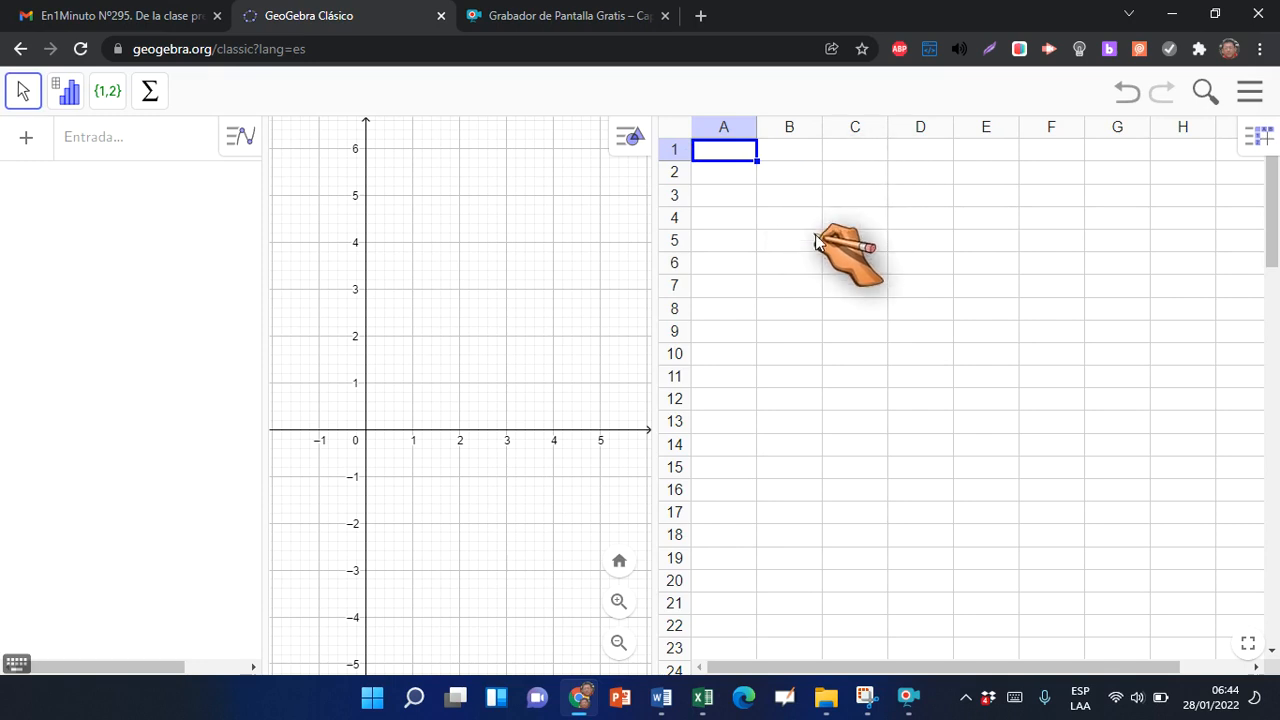
pyautogui.hotkey('ctrl', 'v')
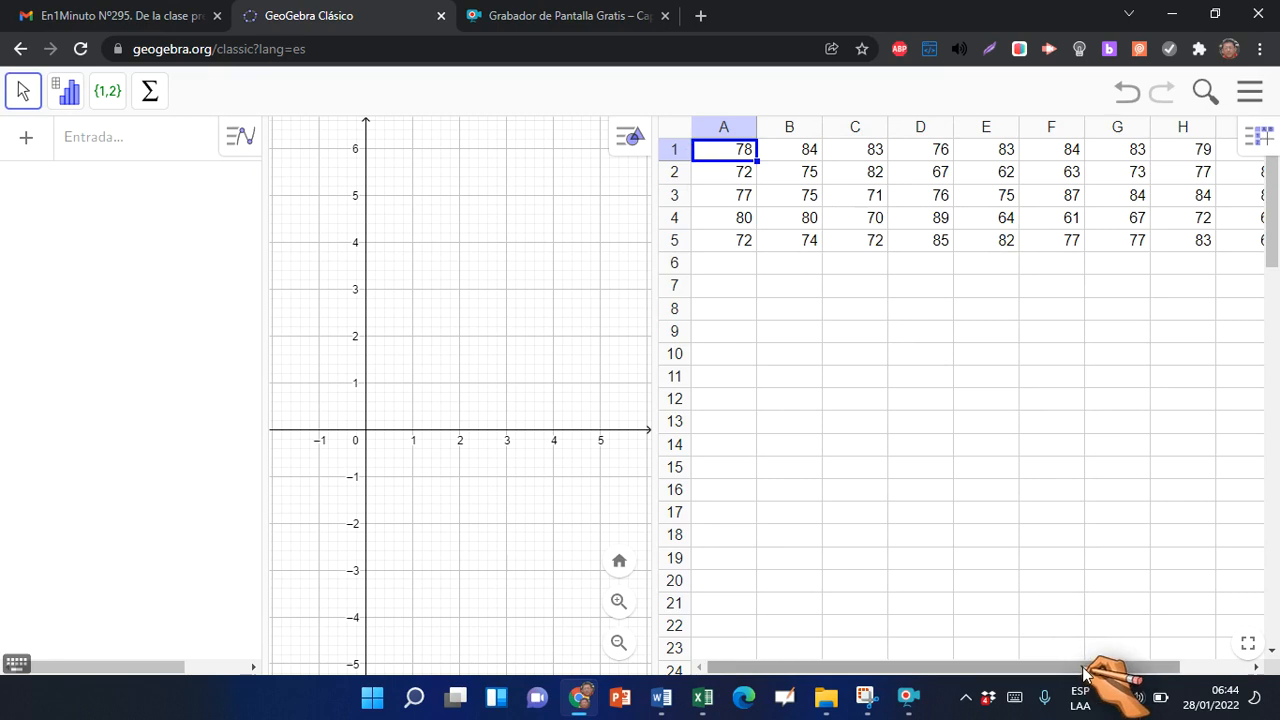
# Widen the spreadsheet view to show columns A to J and select the data range A1:J5
pyautogui.moveTo(655, 331); pyautogui.dragTo(521, 325)
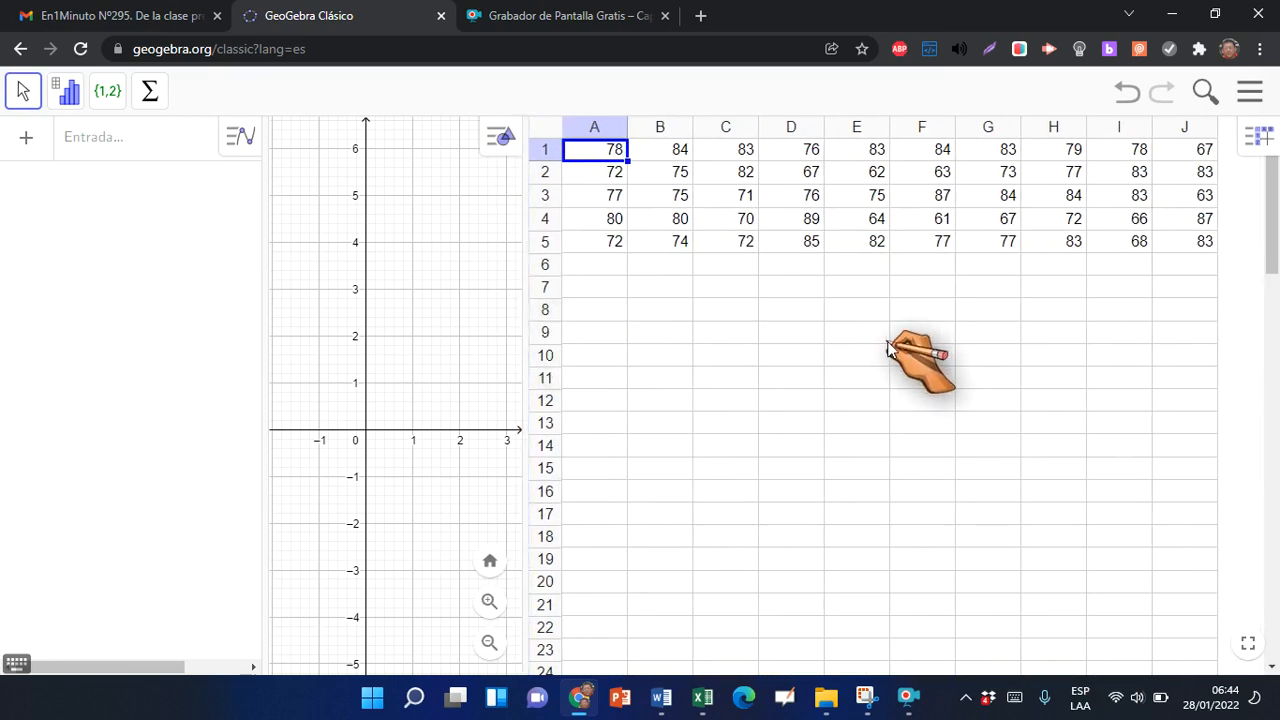
pyautogui.click(940, 331)
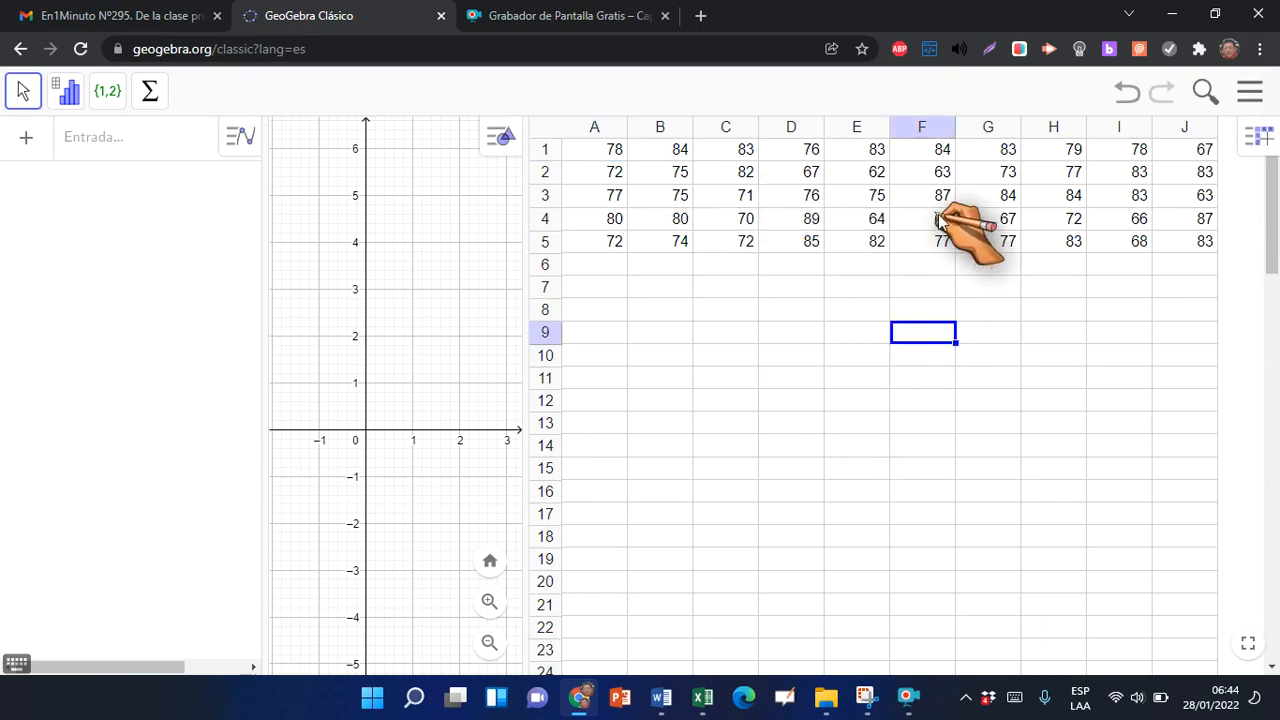
pyautogui.click(617, 158)
pyautogui.moveTo(618, 157); pyautogui.dragTo(1185, 248)
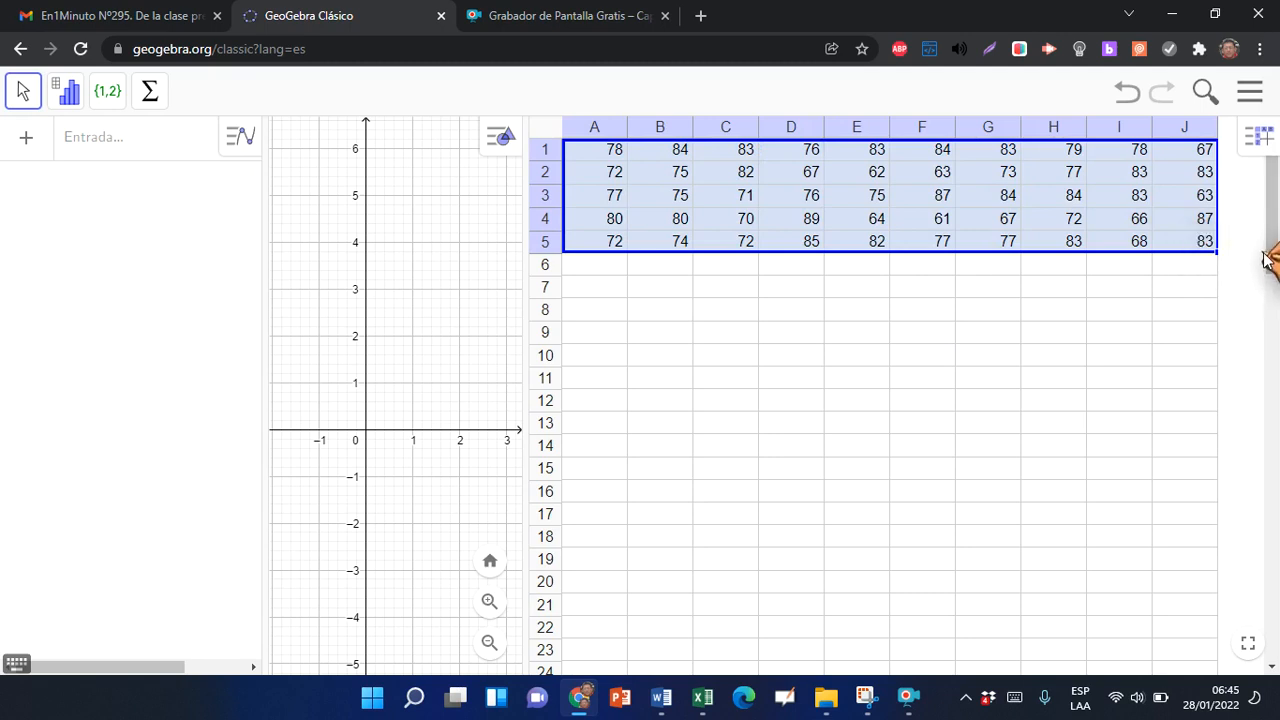
# Create a list from spreadsheet cells A1:J5, shrink the spreadsheet view, and widen the Vista Algebraica
pyautogui.rightClick(953, 217)
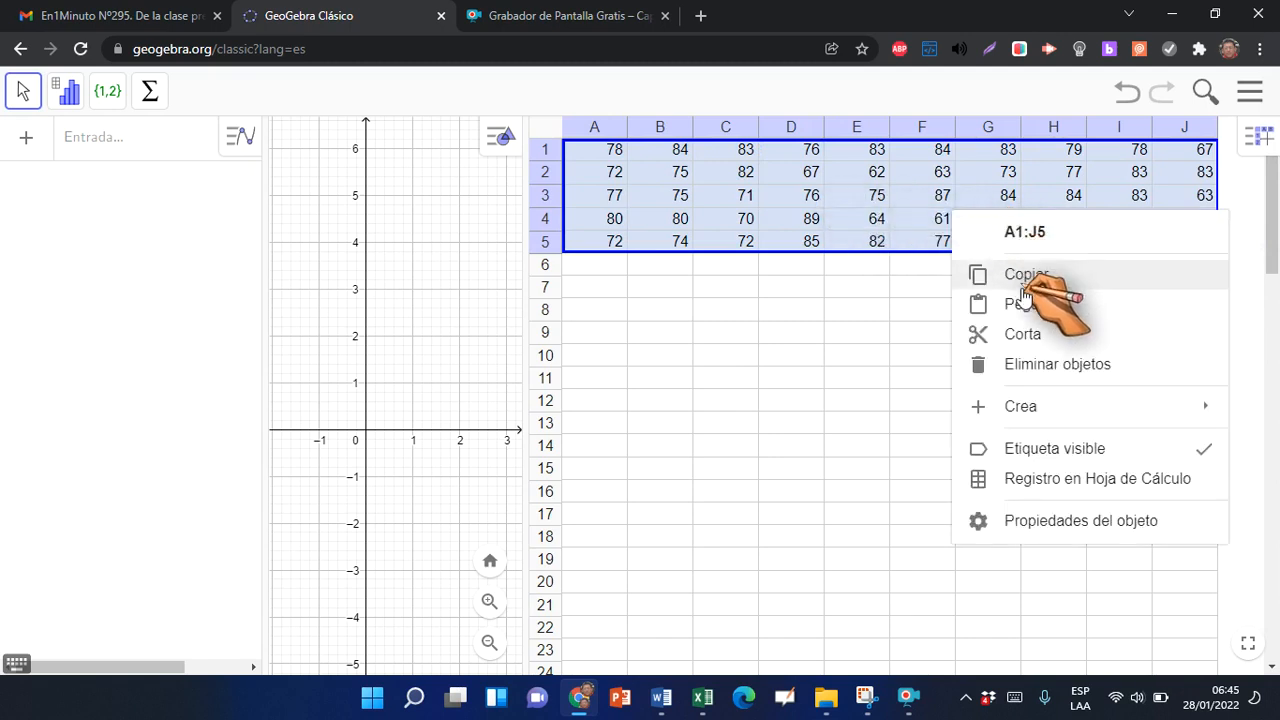
pyautogui.moveTo(1032, 404)
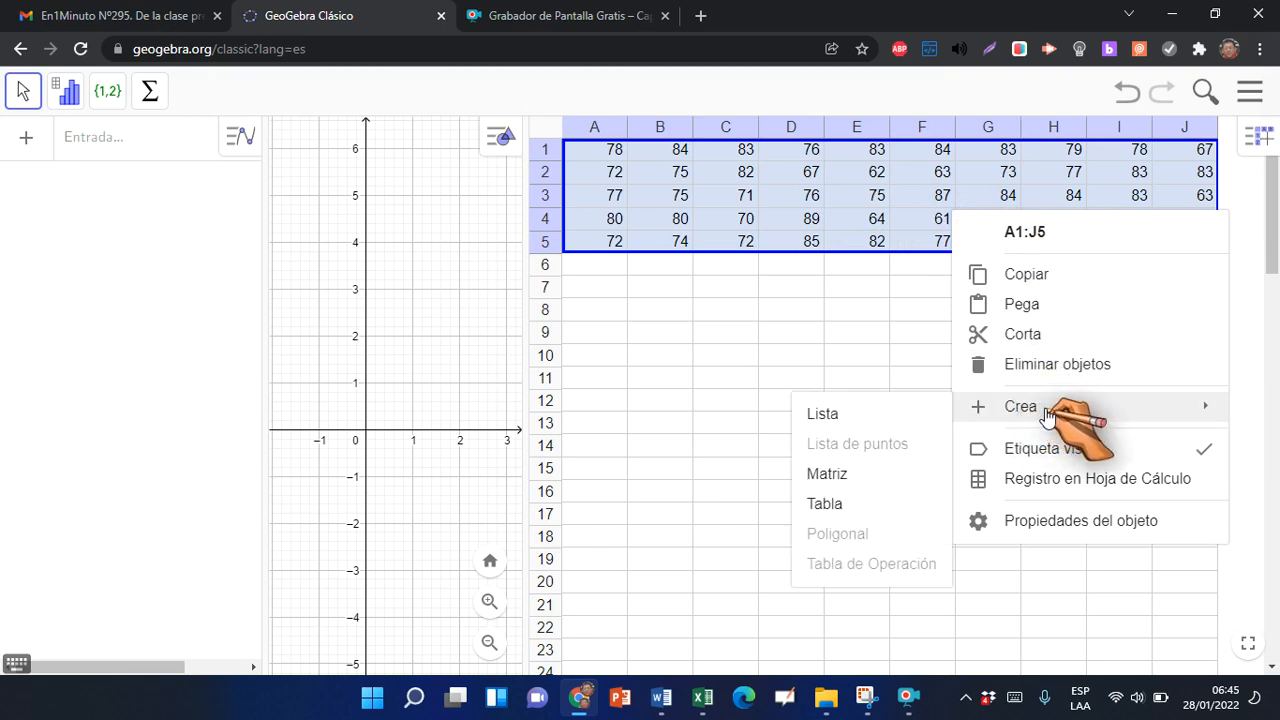
pyautogui.click(836, 416)
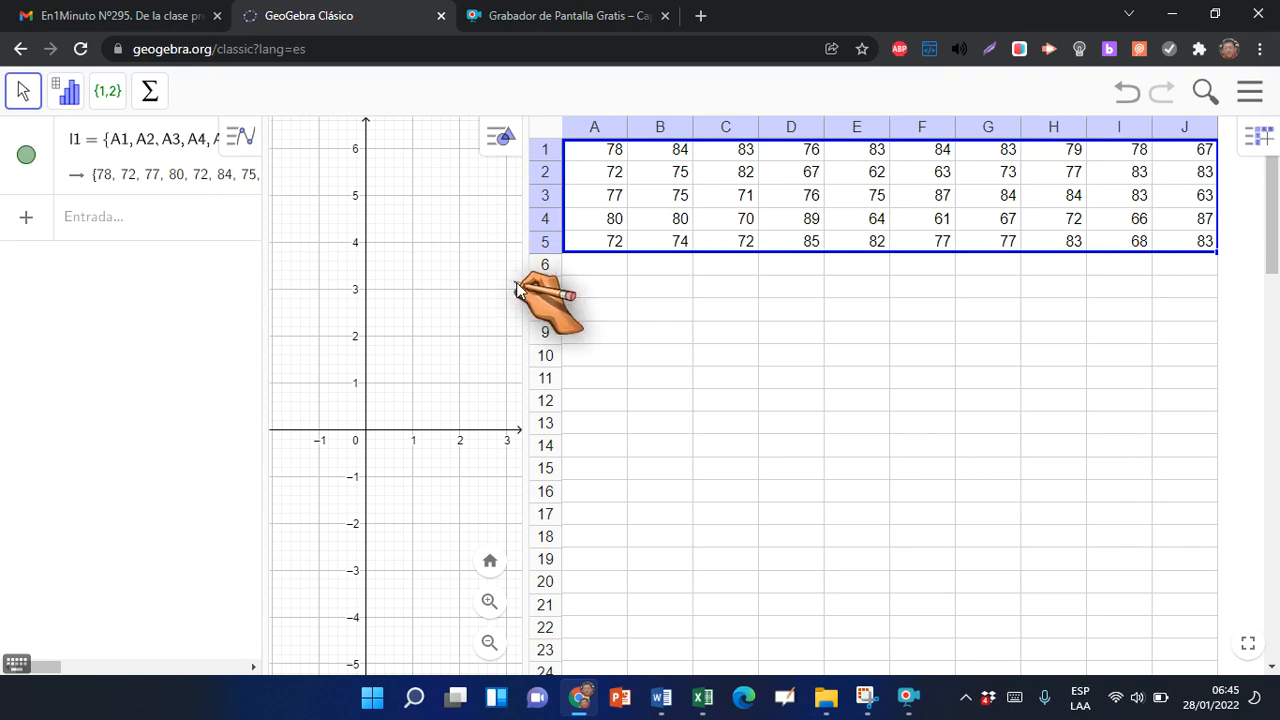
pyautogui.moveTo(525, 283); pyautogui.dragTo(858, 294)
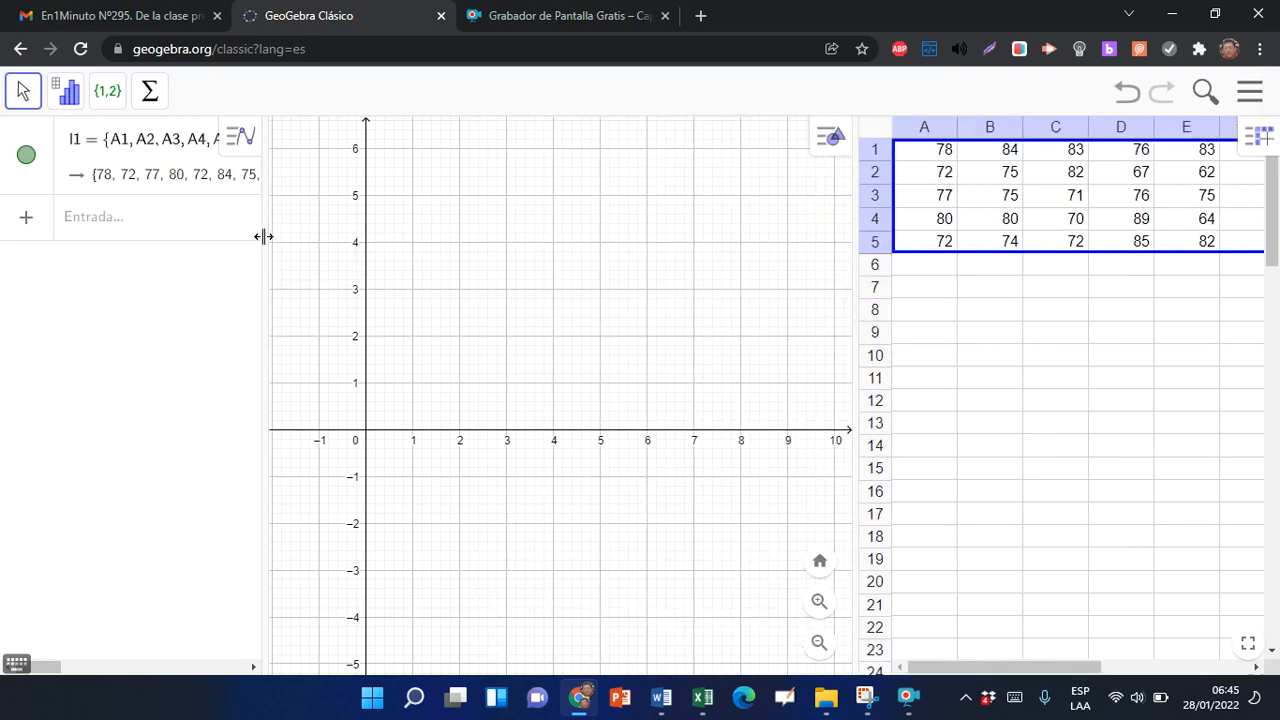
pyautogui.moveTo(262, 236); pyautogui.dragTo(443, 257)
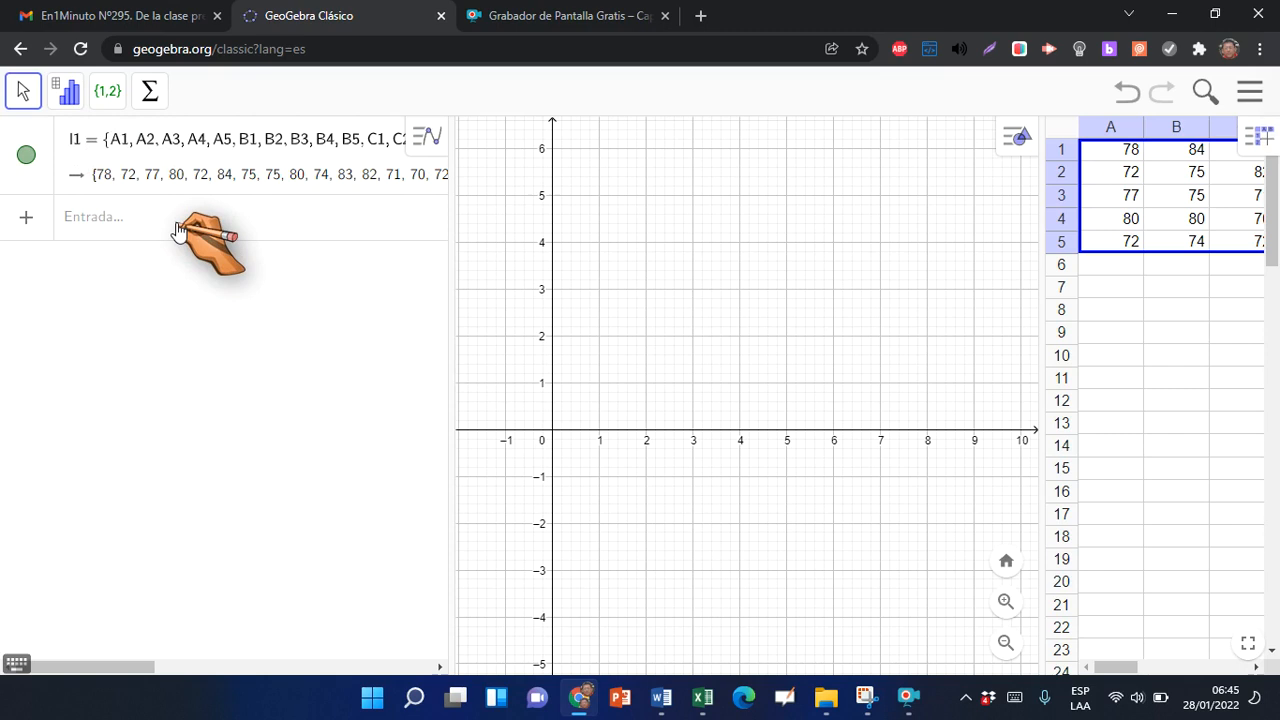
# Begin a Clases command in the version with start and class width, using list l1 as the data list
pyautogui.click(116, 224)
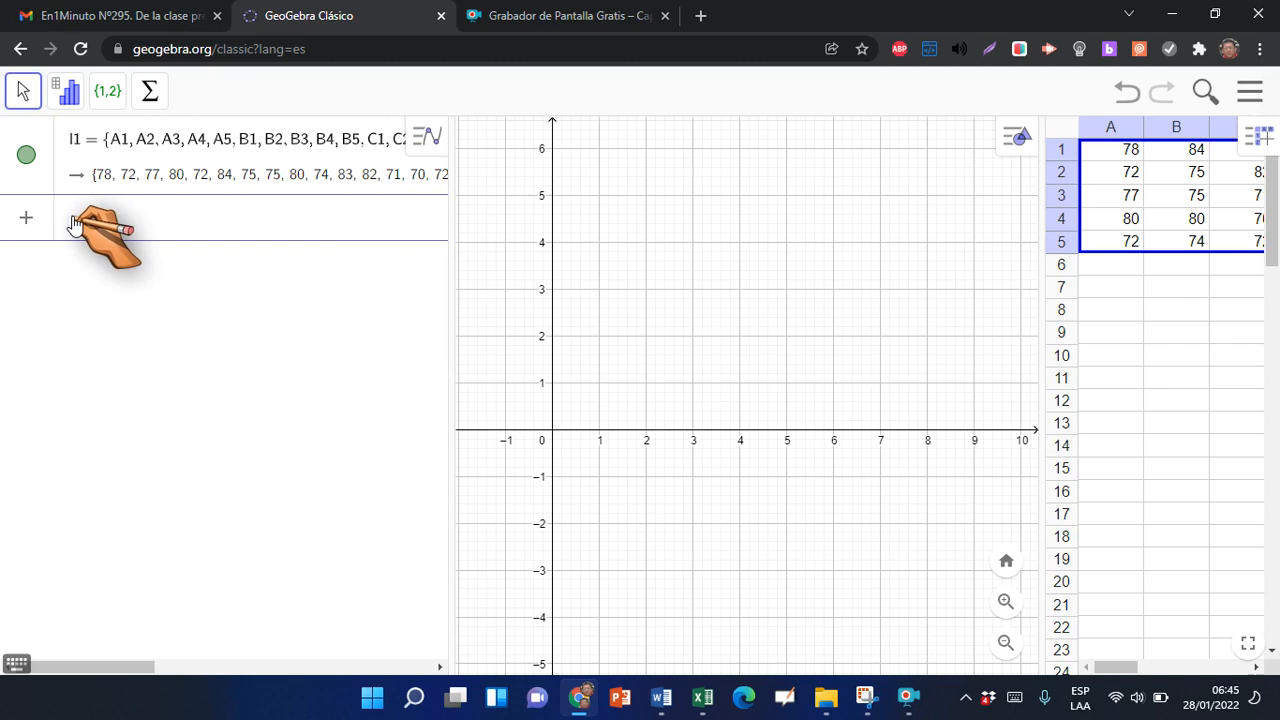
pyautogui.write('Cla')
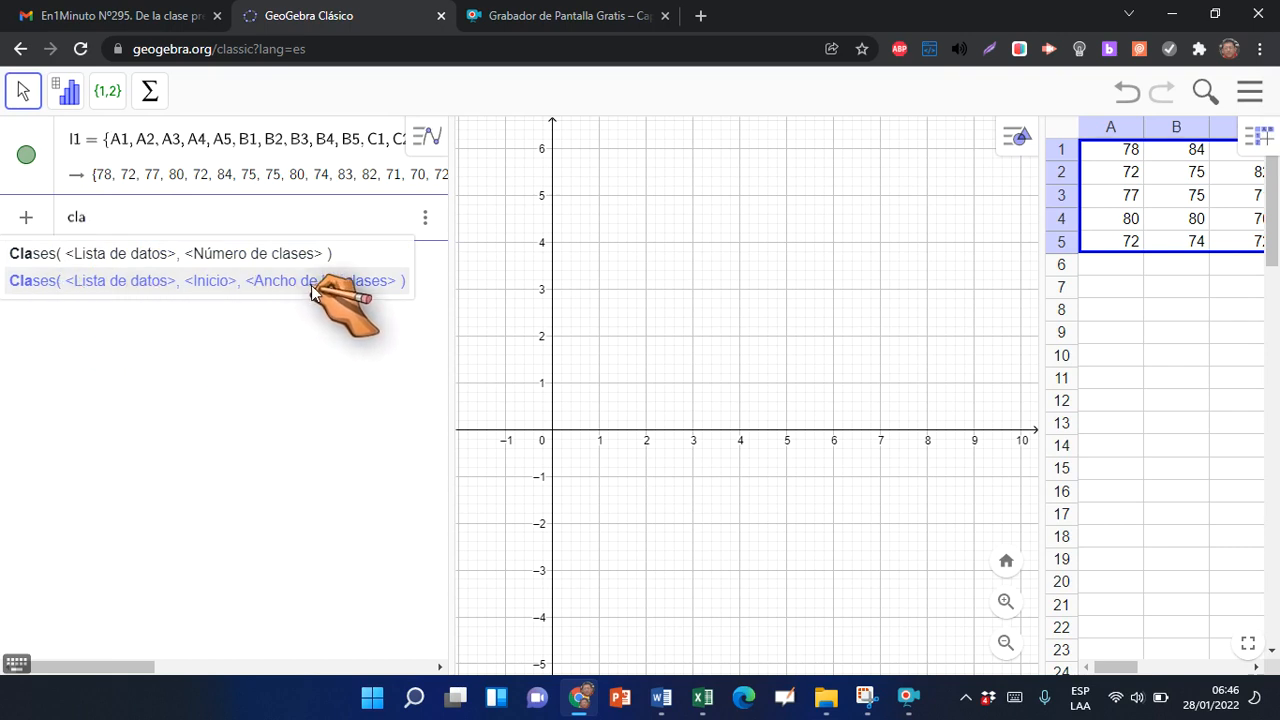
pyautogui.click(136, 291)
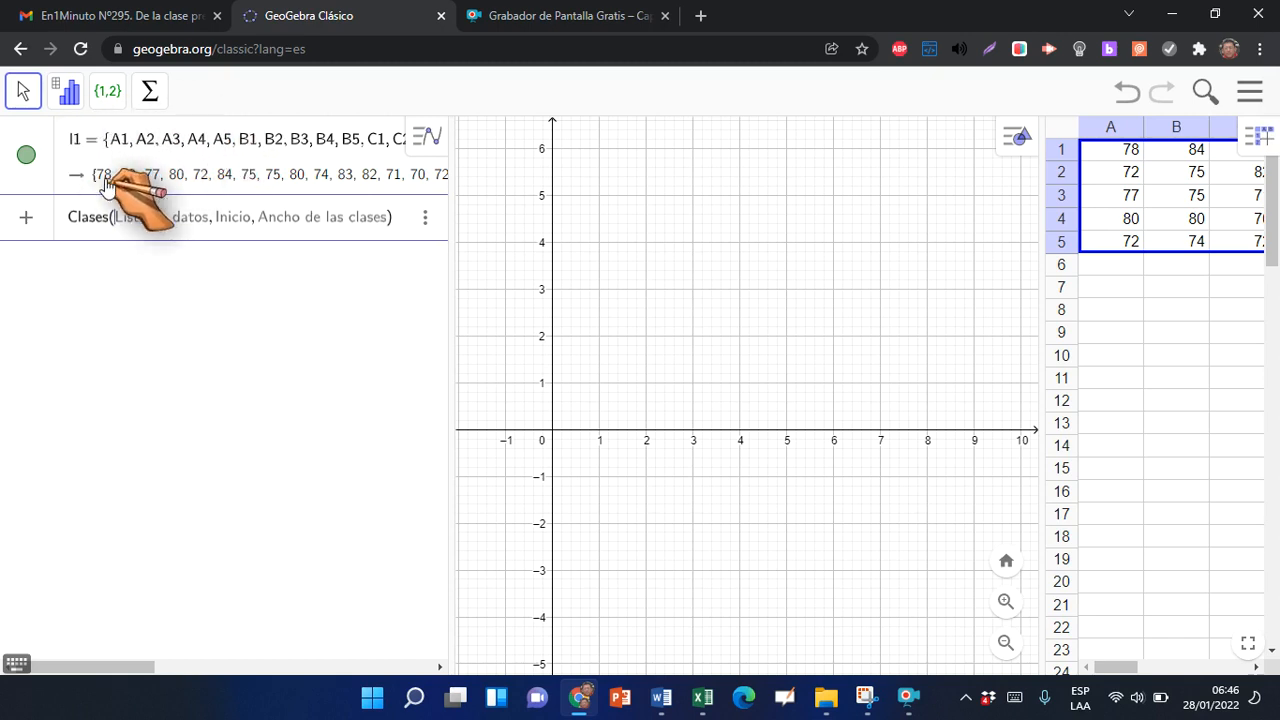
pyautogui.click(283, 150)
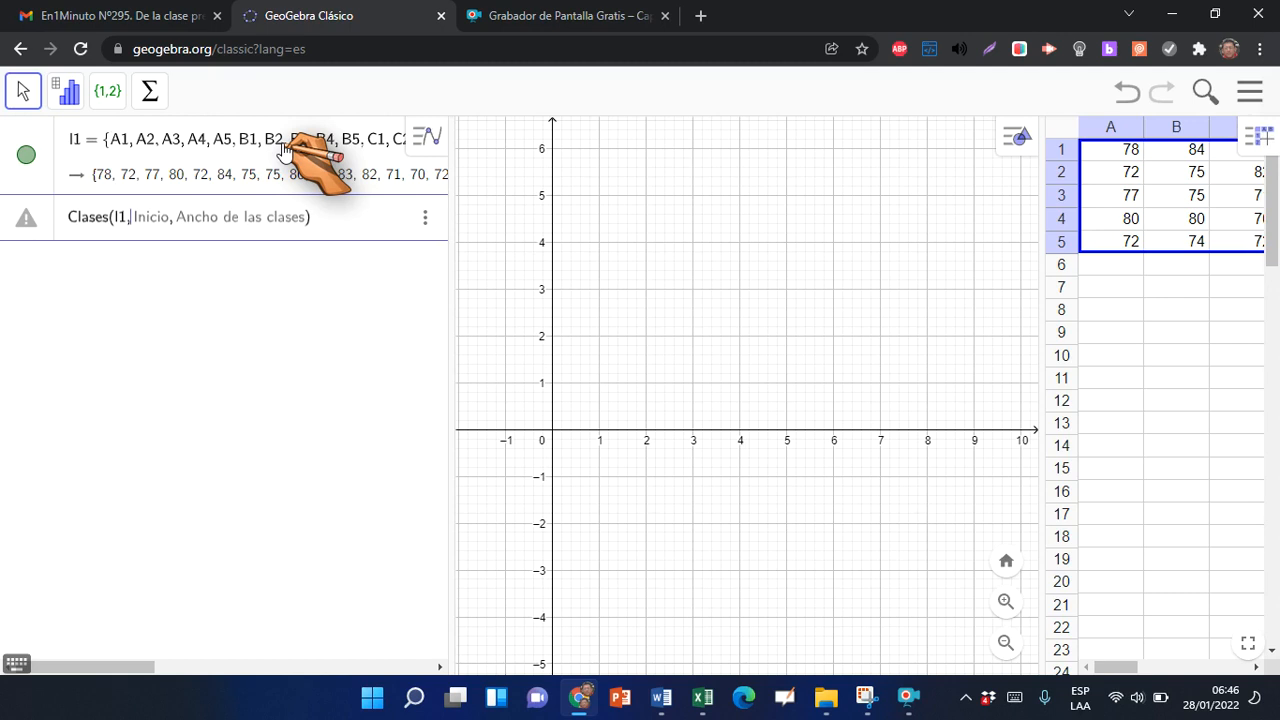
# Look up the lowest data value and first lower class limit in the Excel workbook and enter 61 as the Clases start in GeoGebra
pyautogui.hotkey('alt', 'Tab')
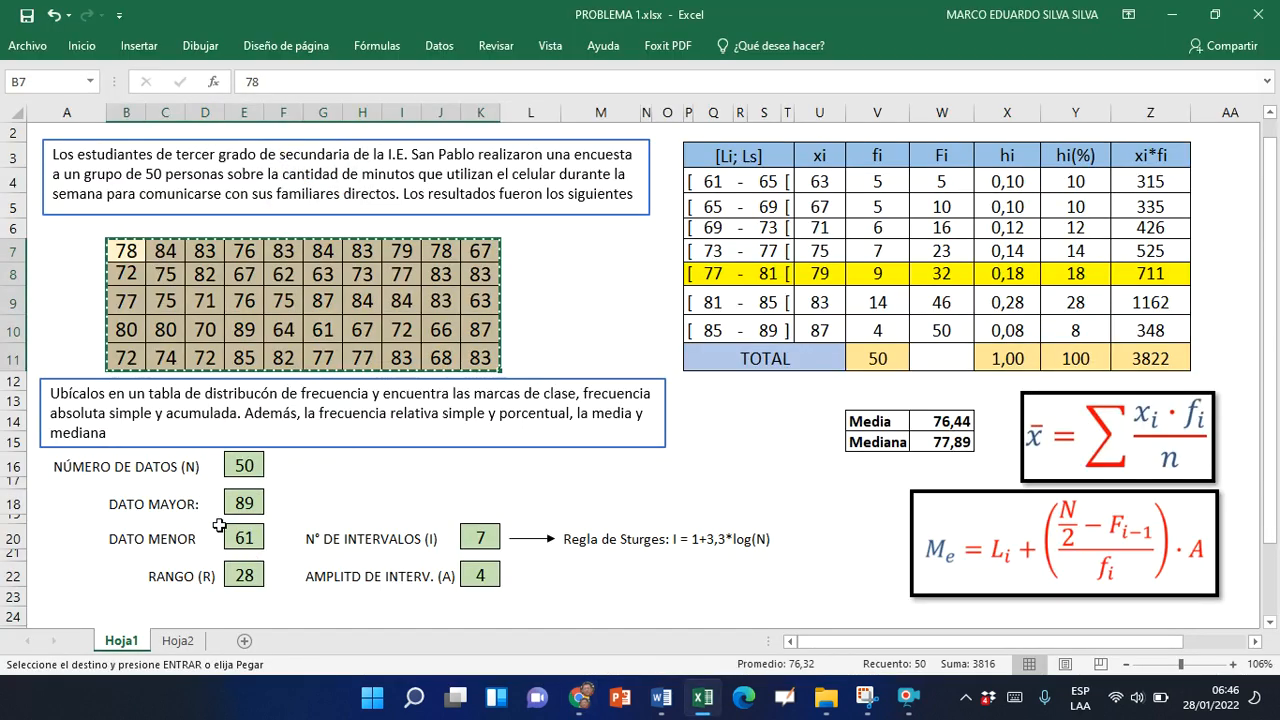
pyautogui.click(243, 535)
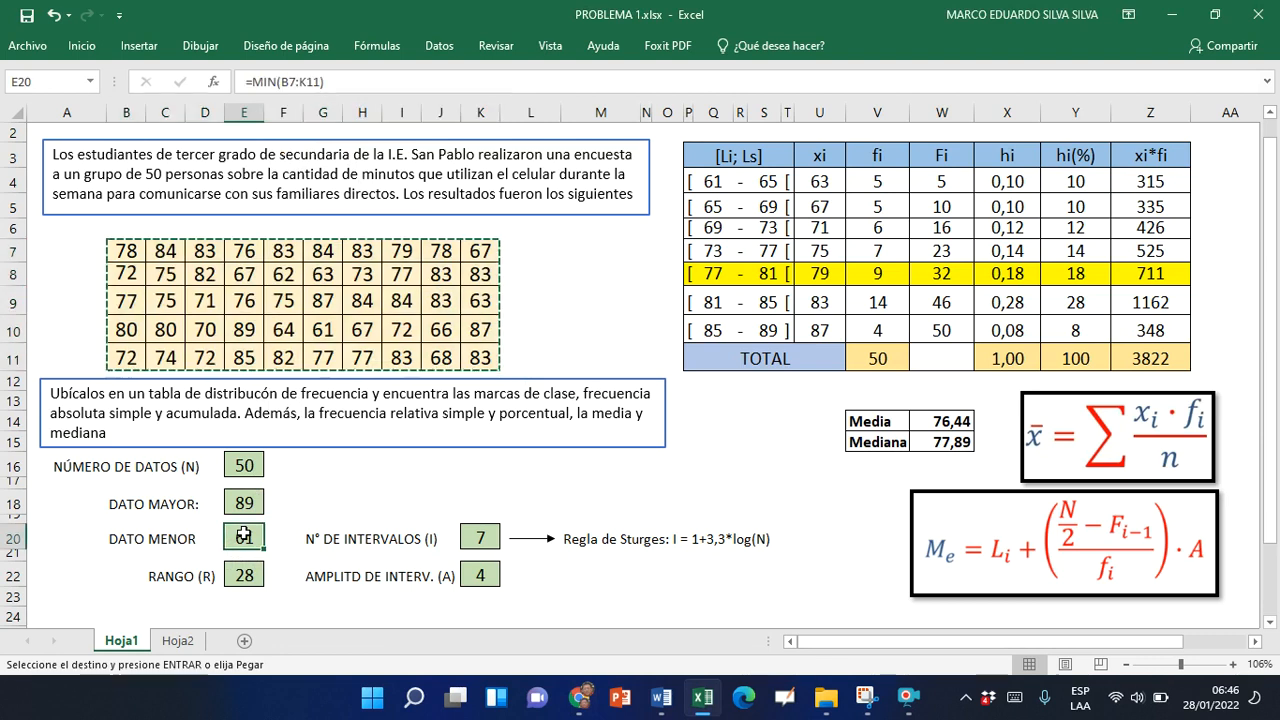
pyautogui.click(719, 184)
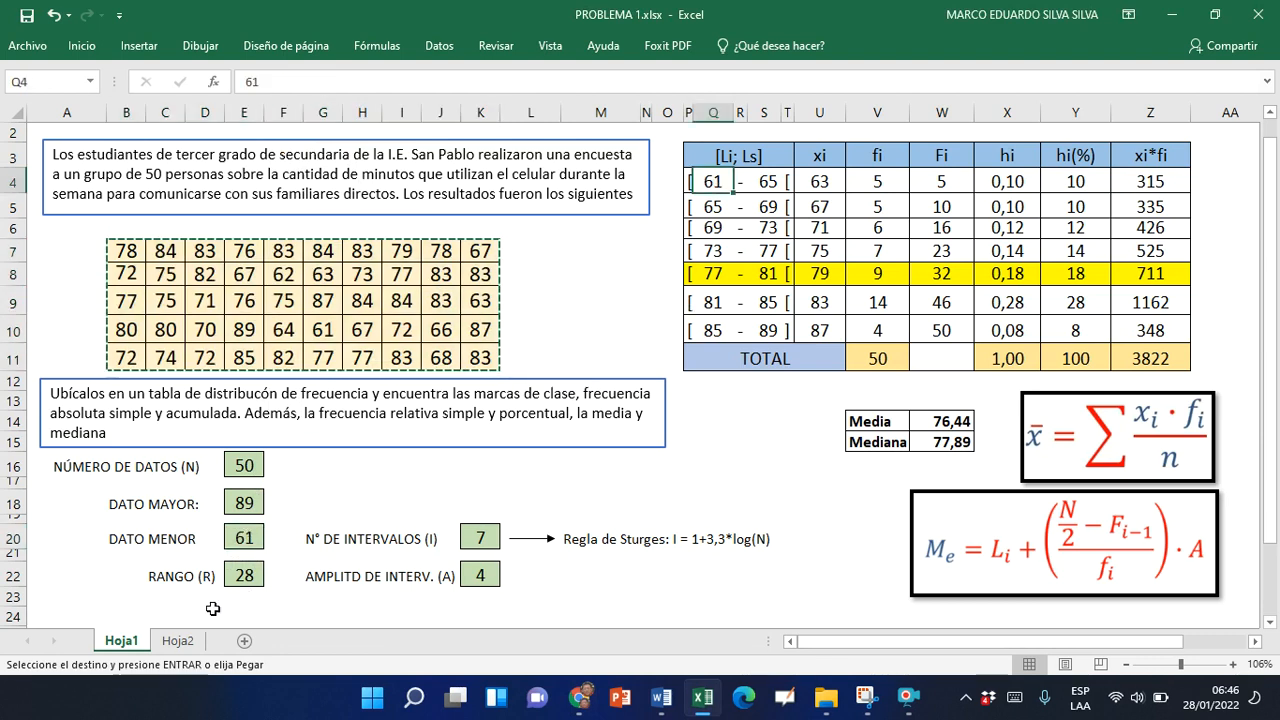
pyautogui.click(247, 539)
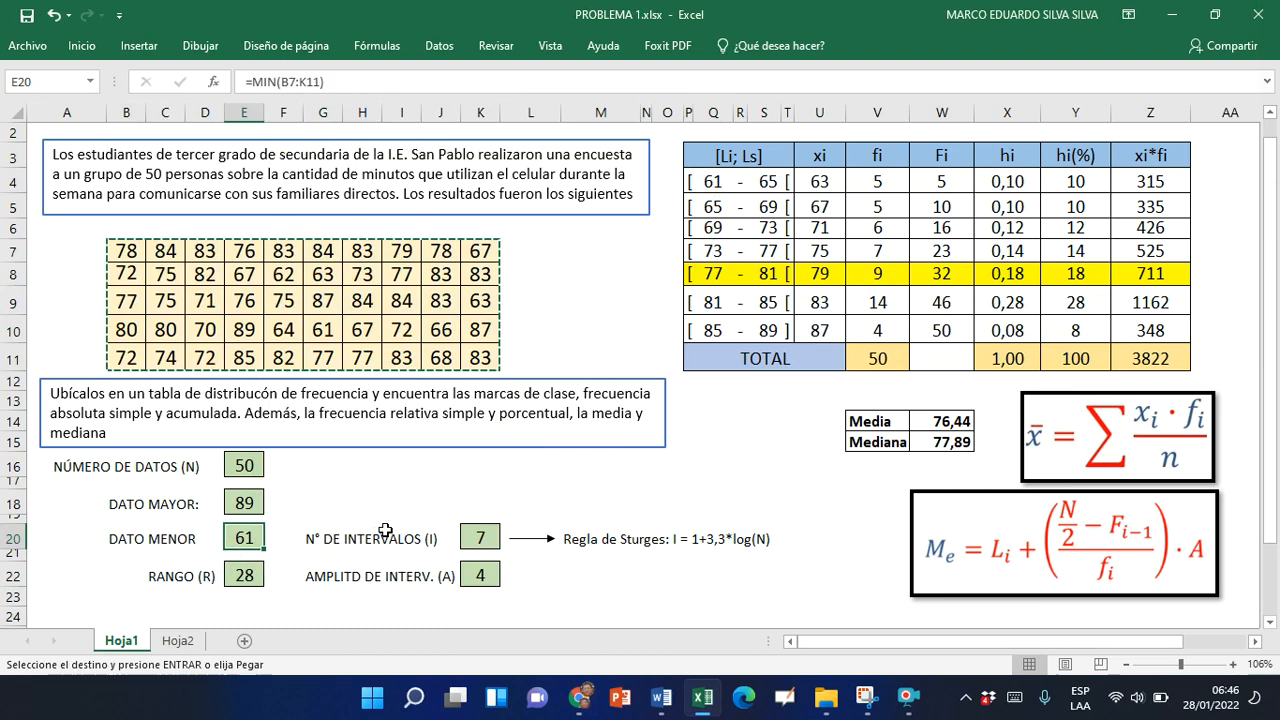
pyautogui.hotkey('alt', 'Tab')
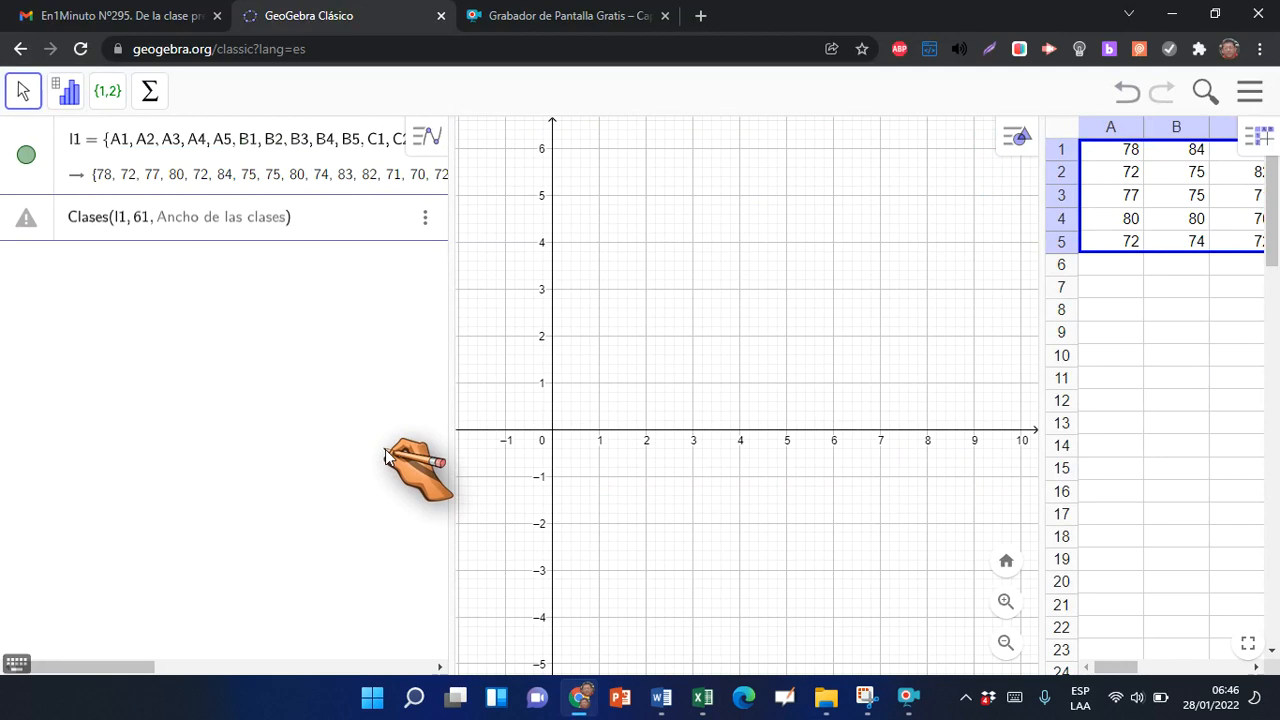
# Check the interval width in the Excel workbook and complete the GeoGebra command as Clases(l1, 61, 4)
pyautogui.hotkey('alt', 'Tab')
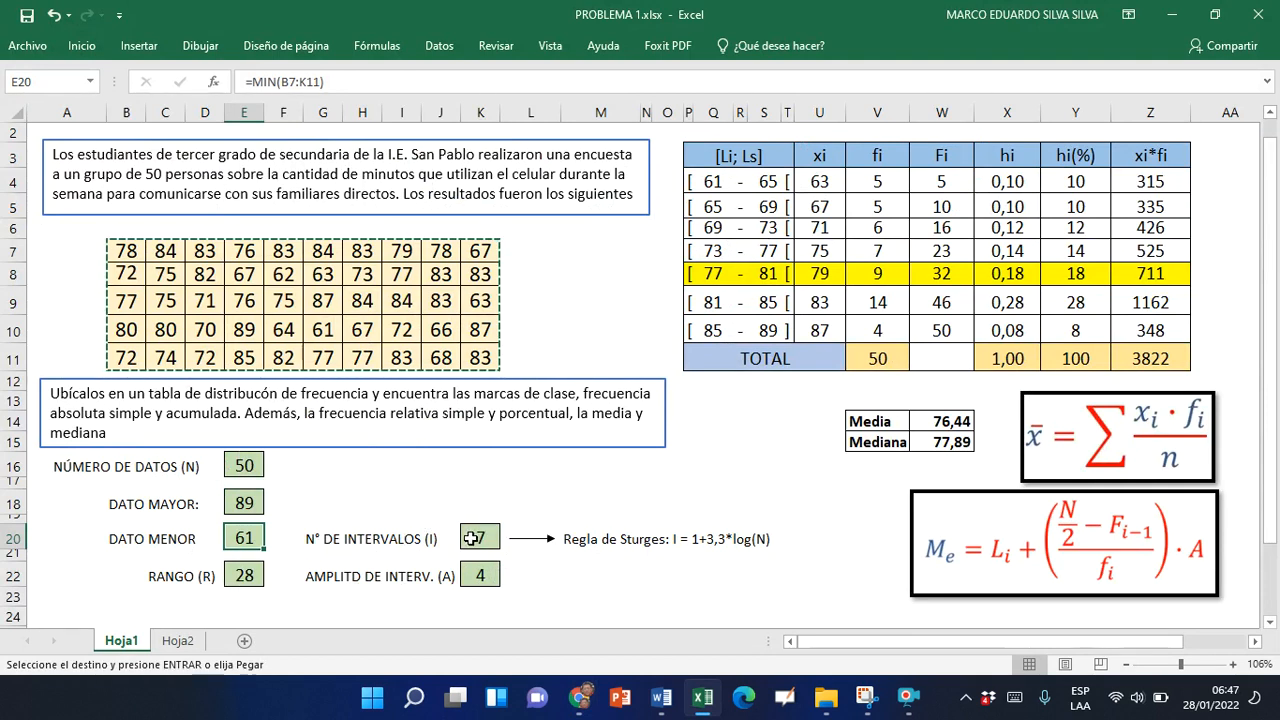
pyautogui.hotkey('alt', 'Tab')
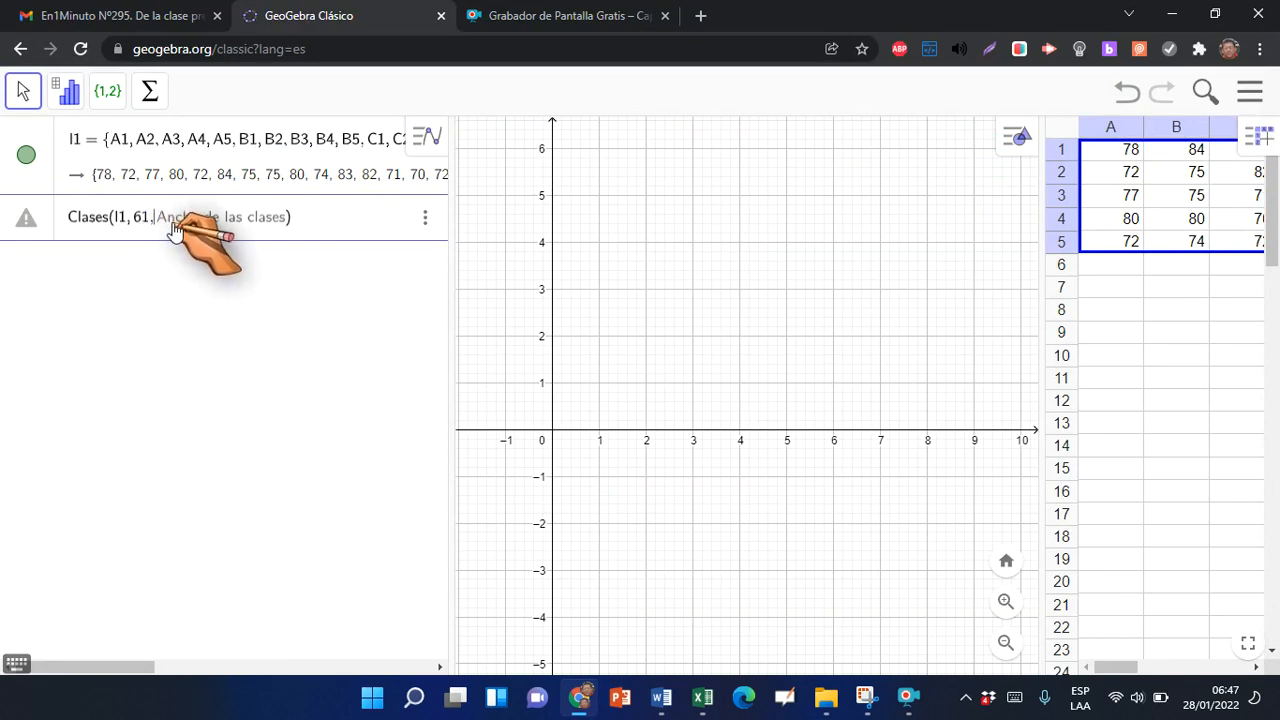
pyautogui.write('4')
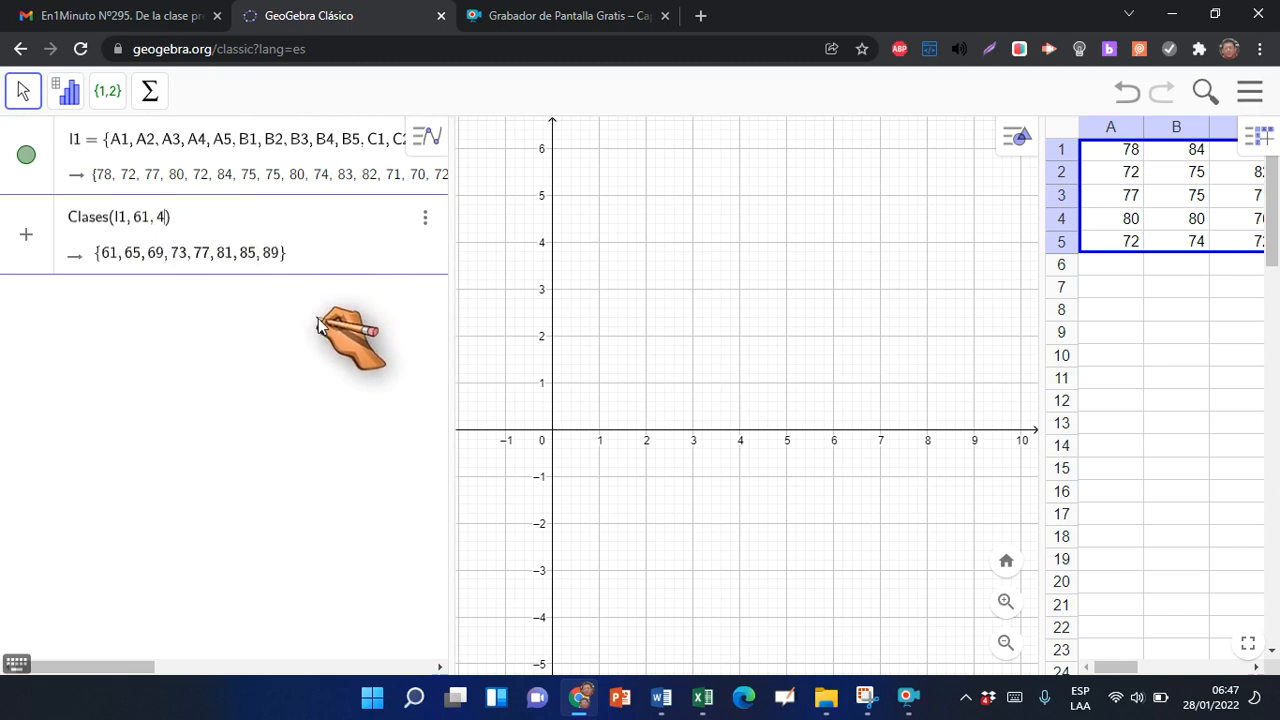
pyautogui.press('Return')
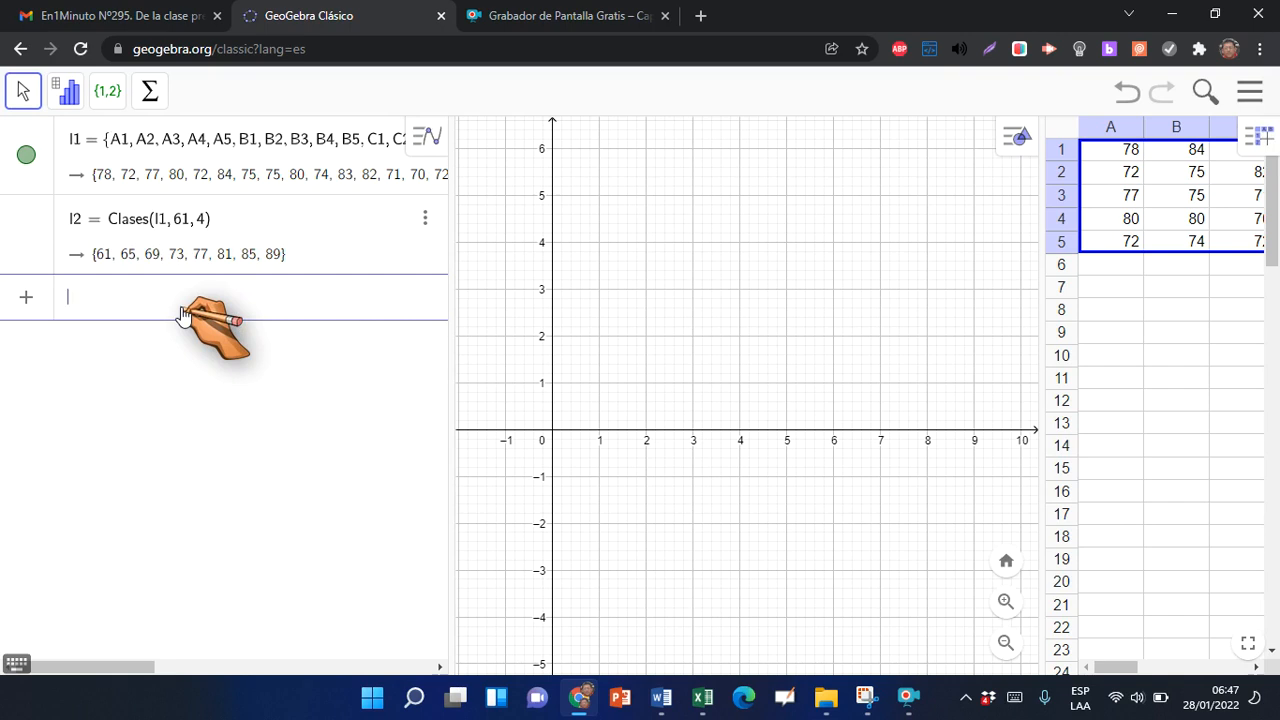
# Calculate the class frequencies with Frecuencia(l2, l1), using l2 as class limits and l1 as raw data
pyautogui.write('re')
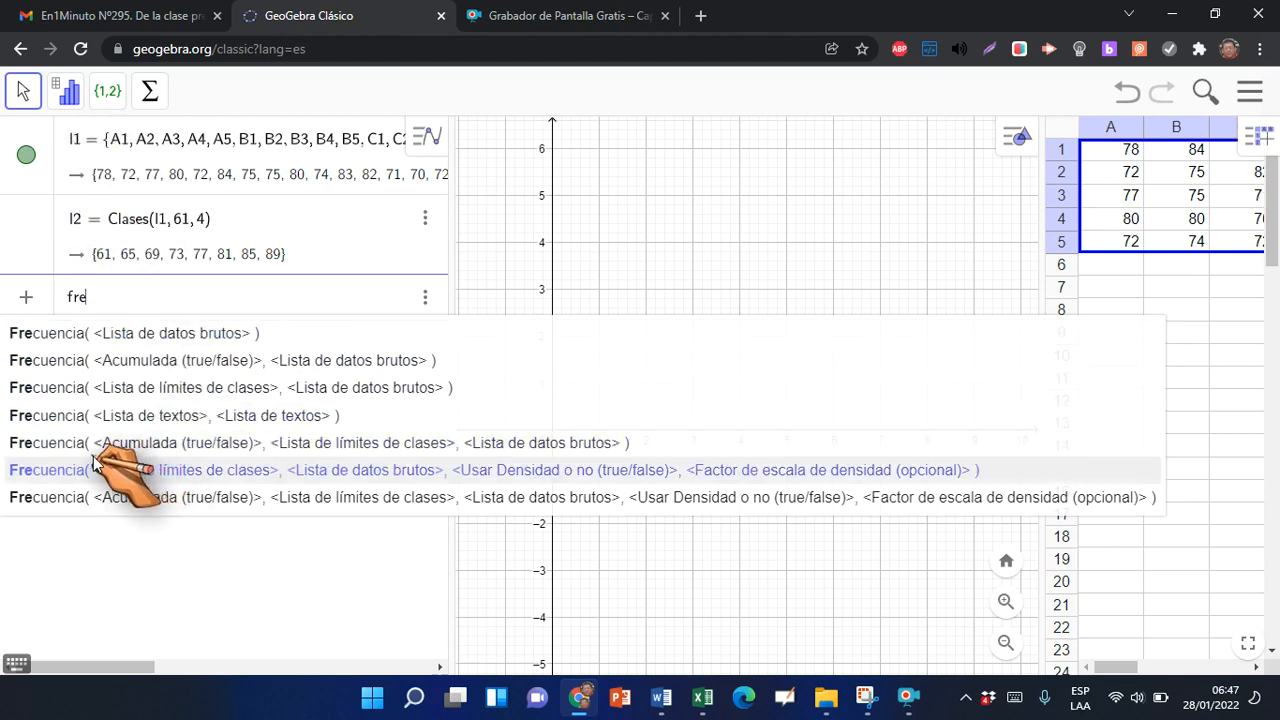
pyautogui.click(143, 395)
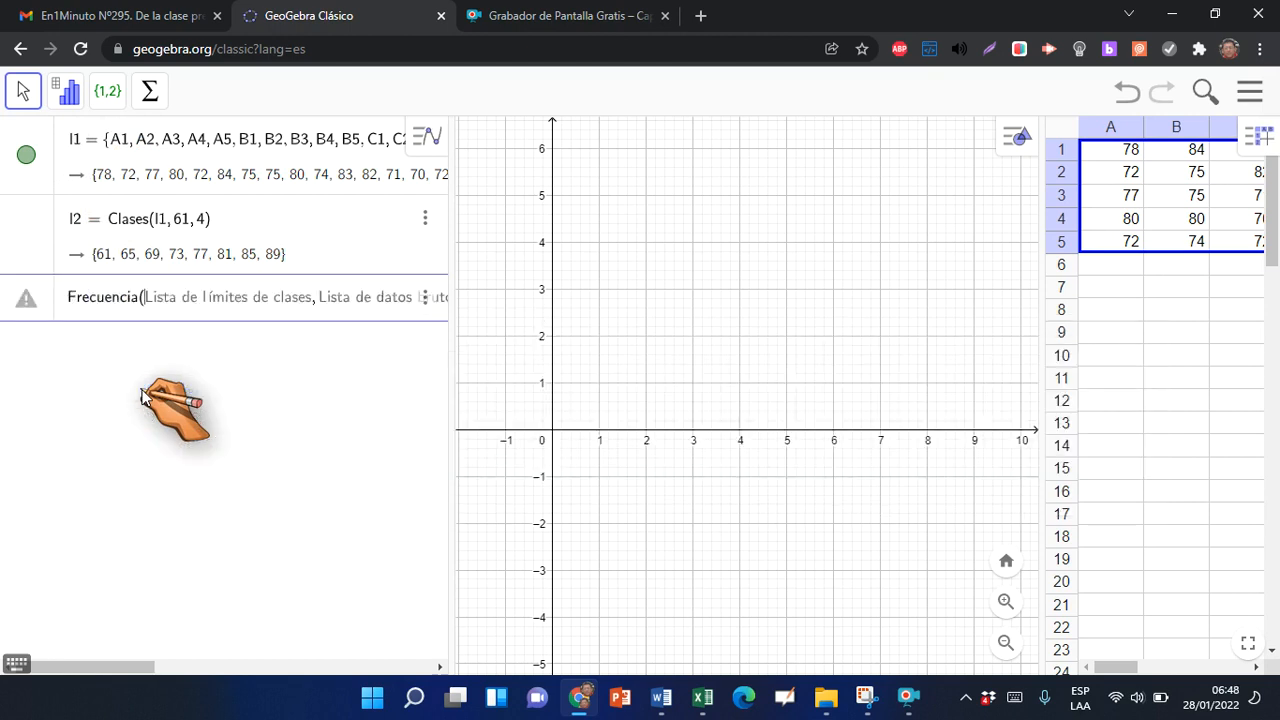
pyautogui.write('l2,')
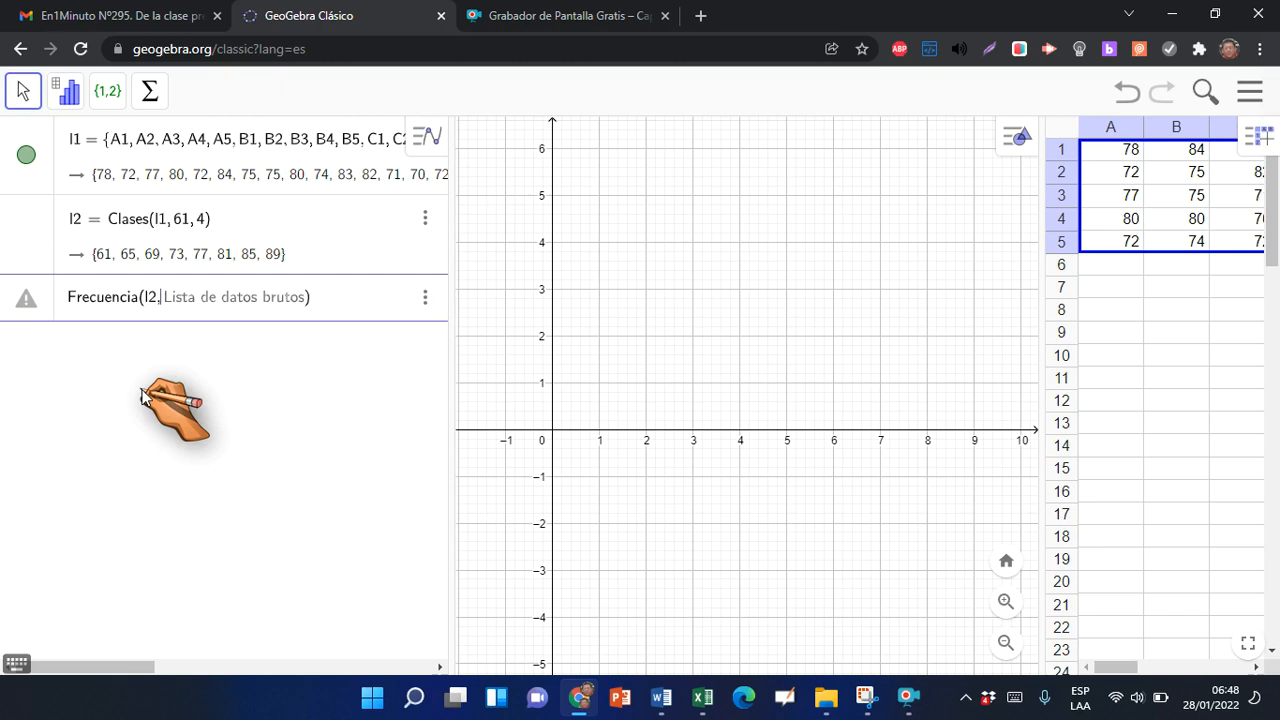
pyautogui.write('l1')
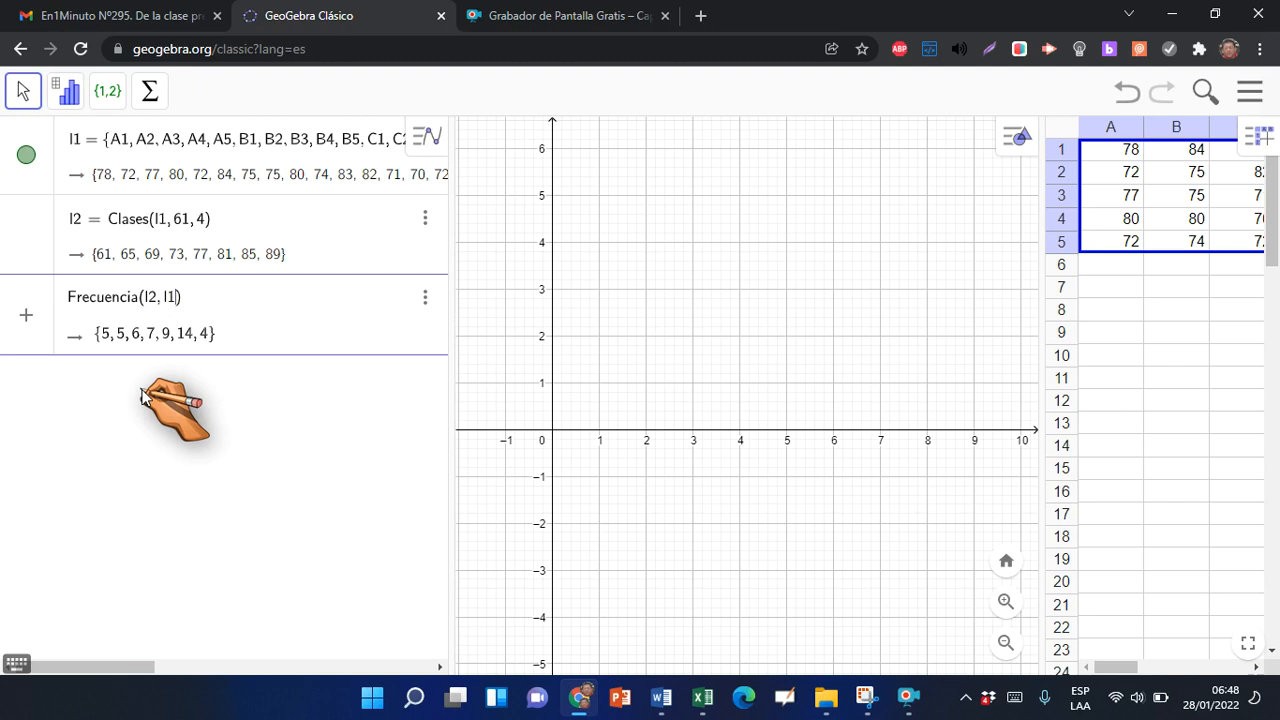
pyautogui.press('Return')
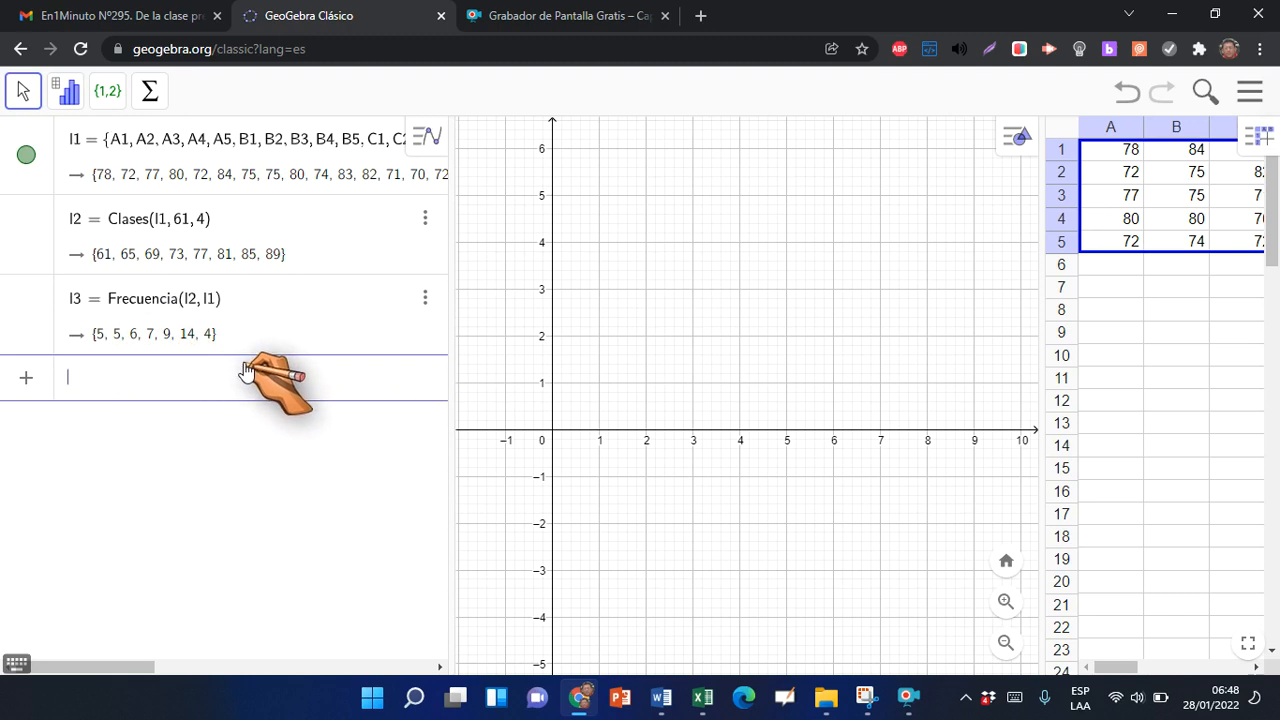
# Switch to the Excel workbook and check the fi column class by class against the GeoGebra frequencies
pyautogui.hotkey('alt', 'Tab')
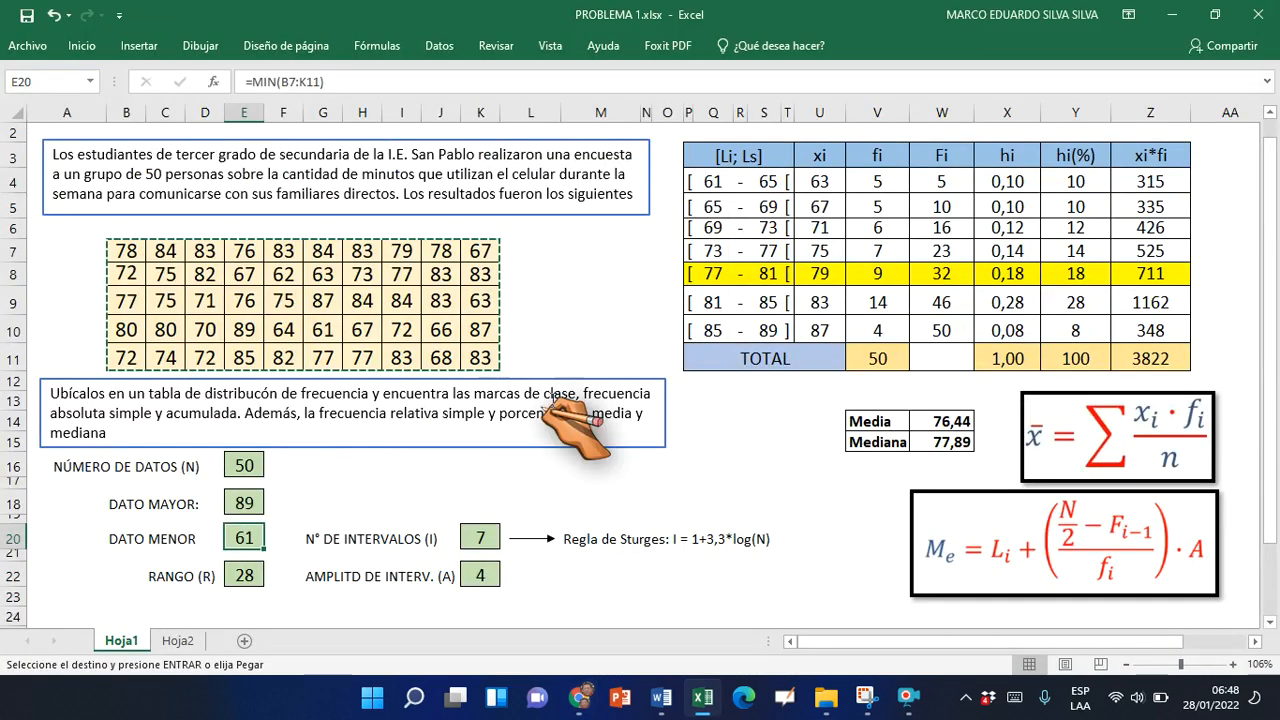
pyautogui.click(889, 181)
pyautogui.click(886, 203)
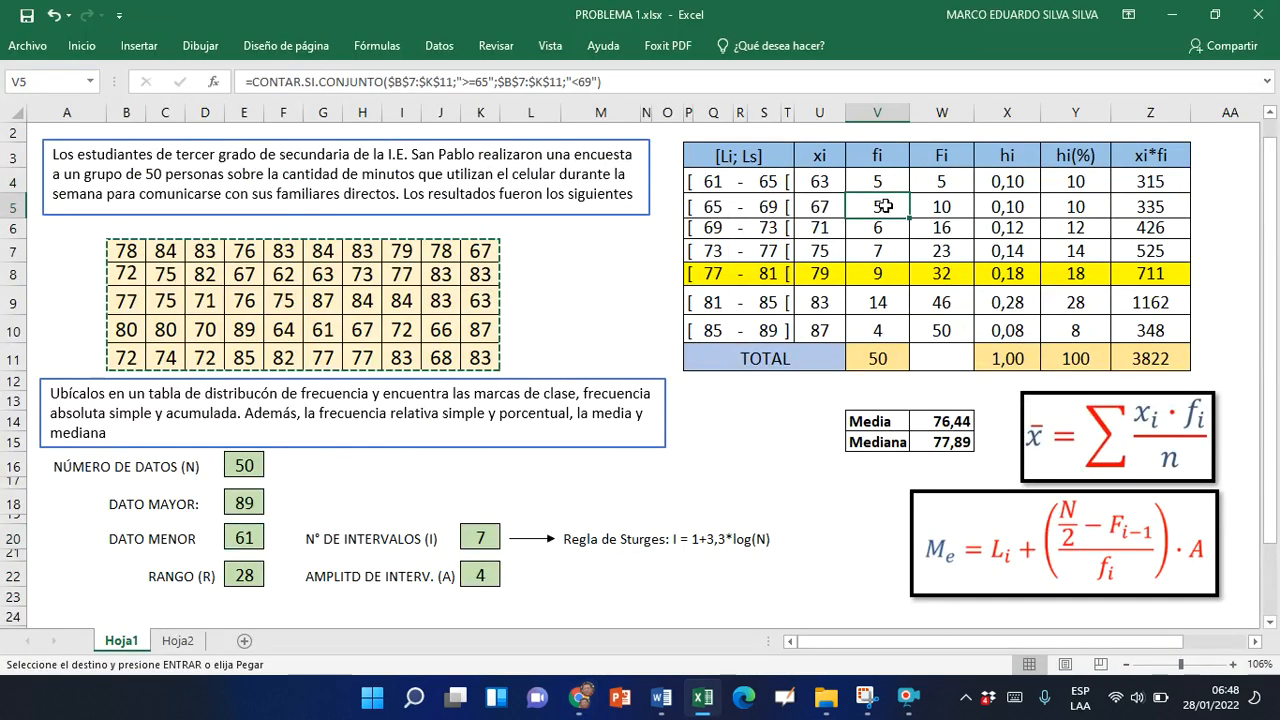
pyautogui.click(884, 226)
pyautogui.click(884, 248)
pyautogui.click(884, 273)
pyautogui.click(884, 306)
pyautogui.click(885, 345)
pyautogui.click(882, 330)
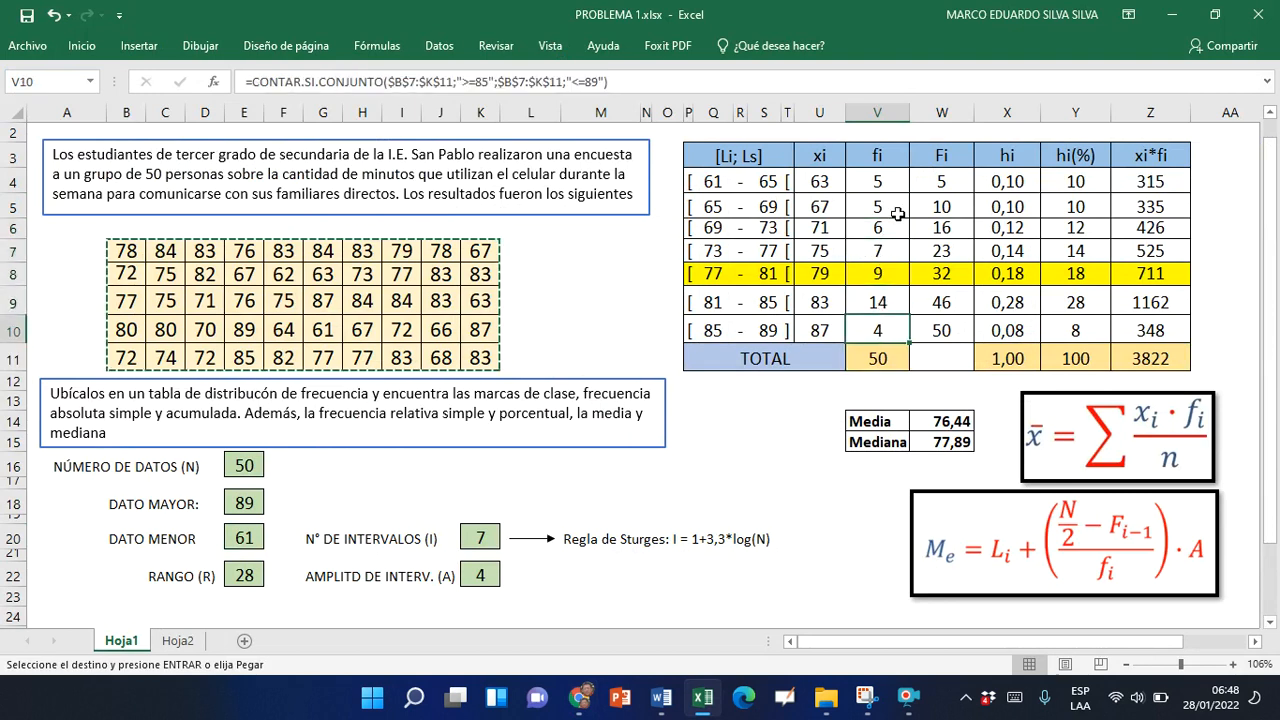
pyautogui.click(882, 186)
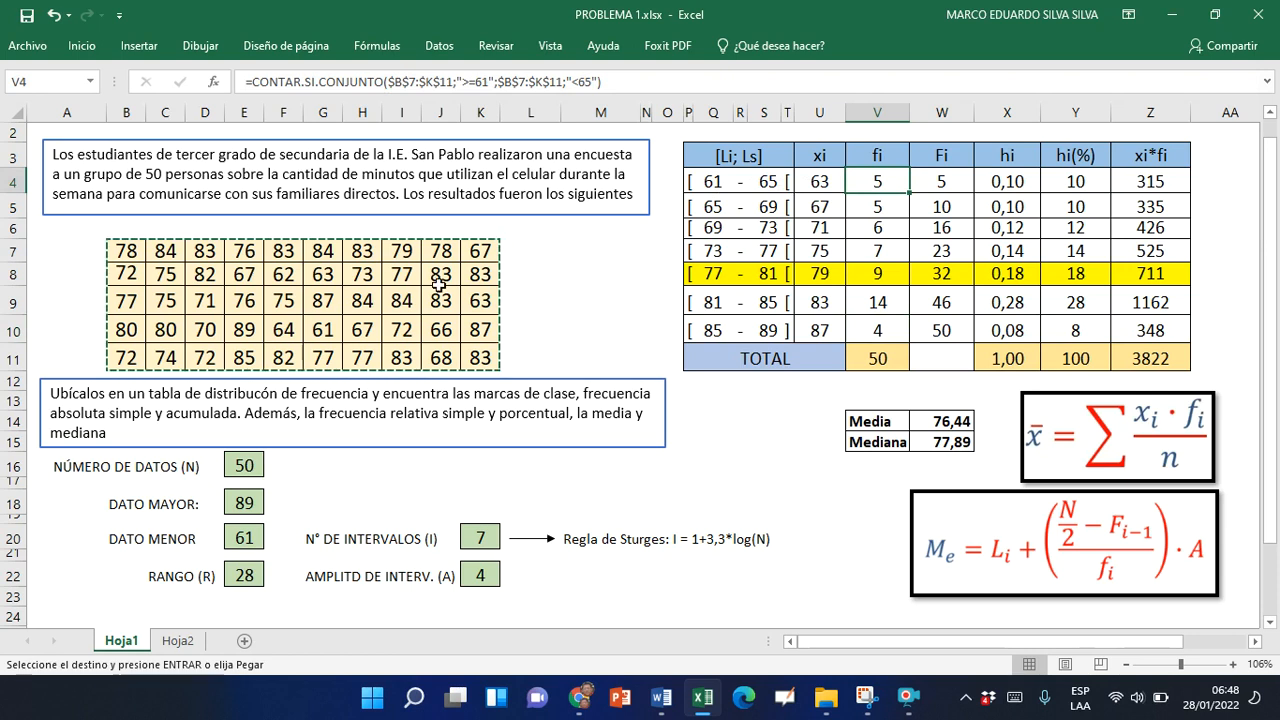
# Switch to GeoGebra, create the frequency table with TablaFrecuencias(l2, l1), and move it just beyond the vertical axis in the graphics view
pyautogui.hotkey('alt', 'Tab')
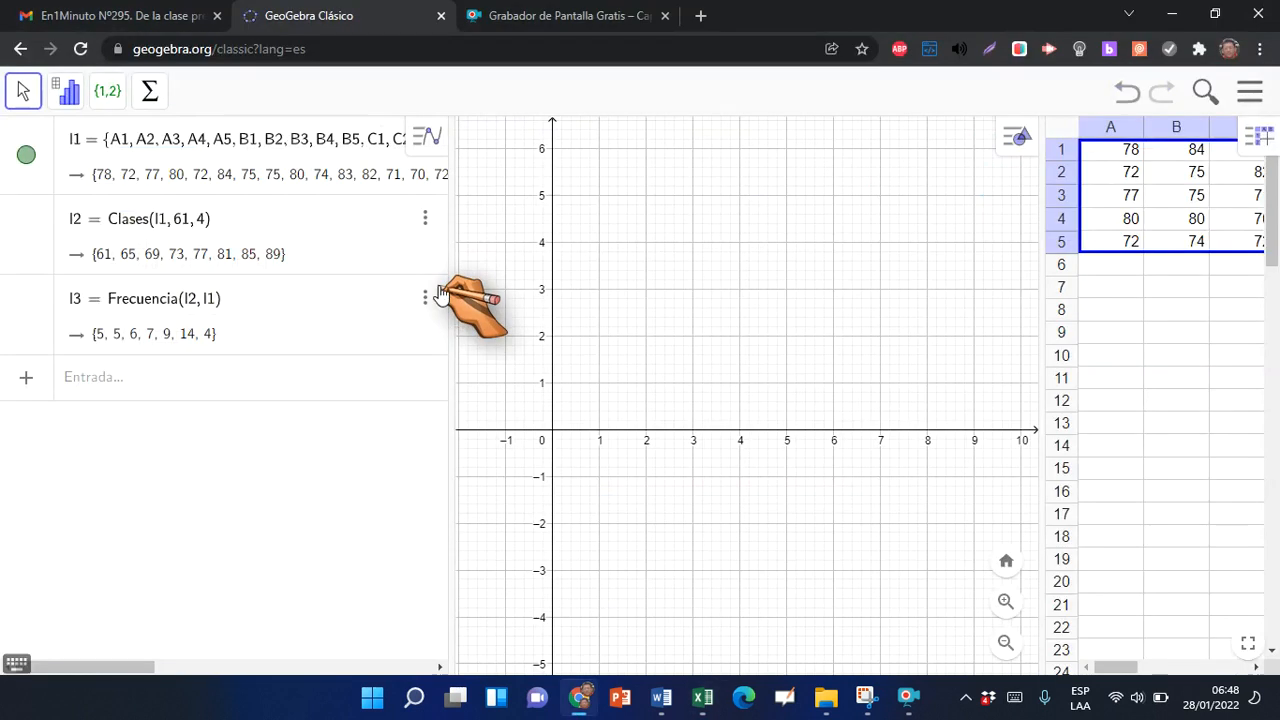
pyautogui.click(135, 392)
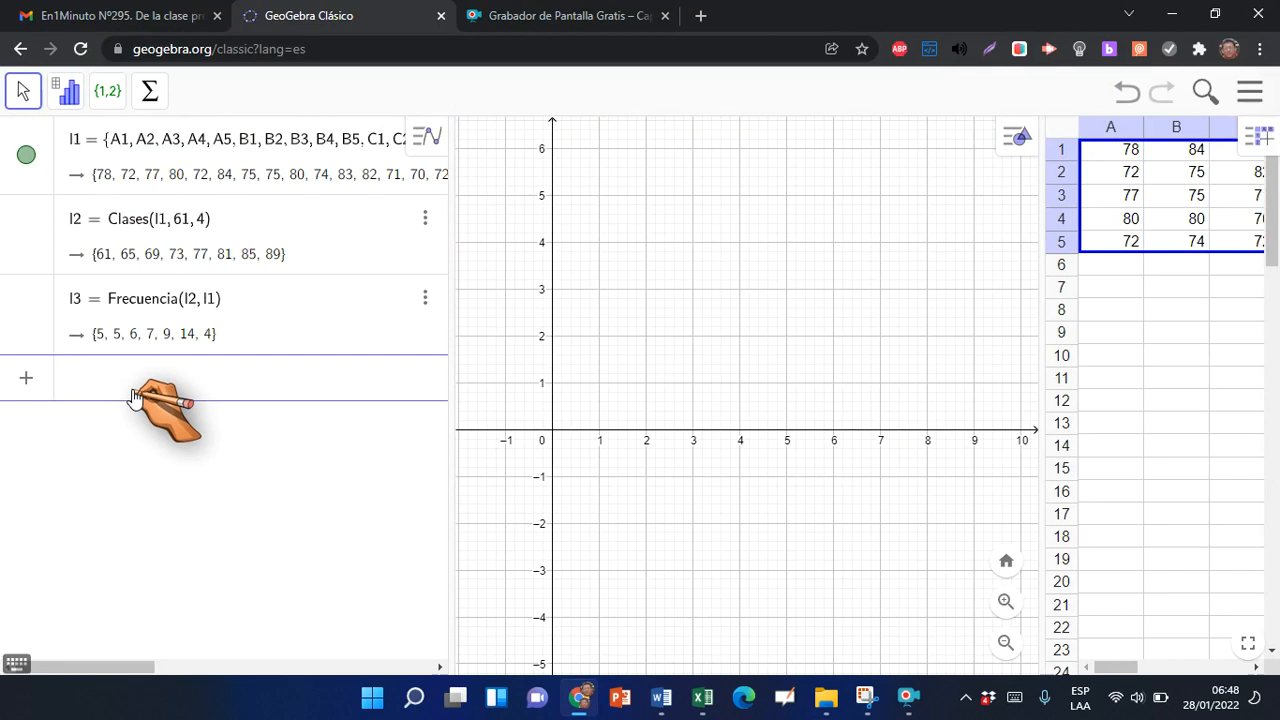
pyautogui.write('ta')
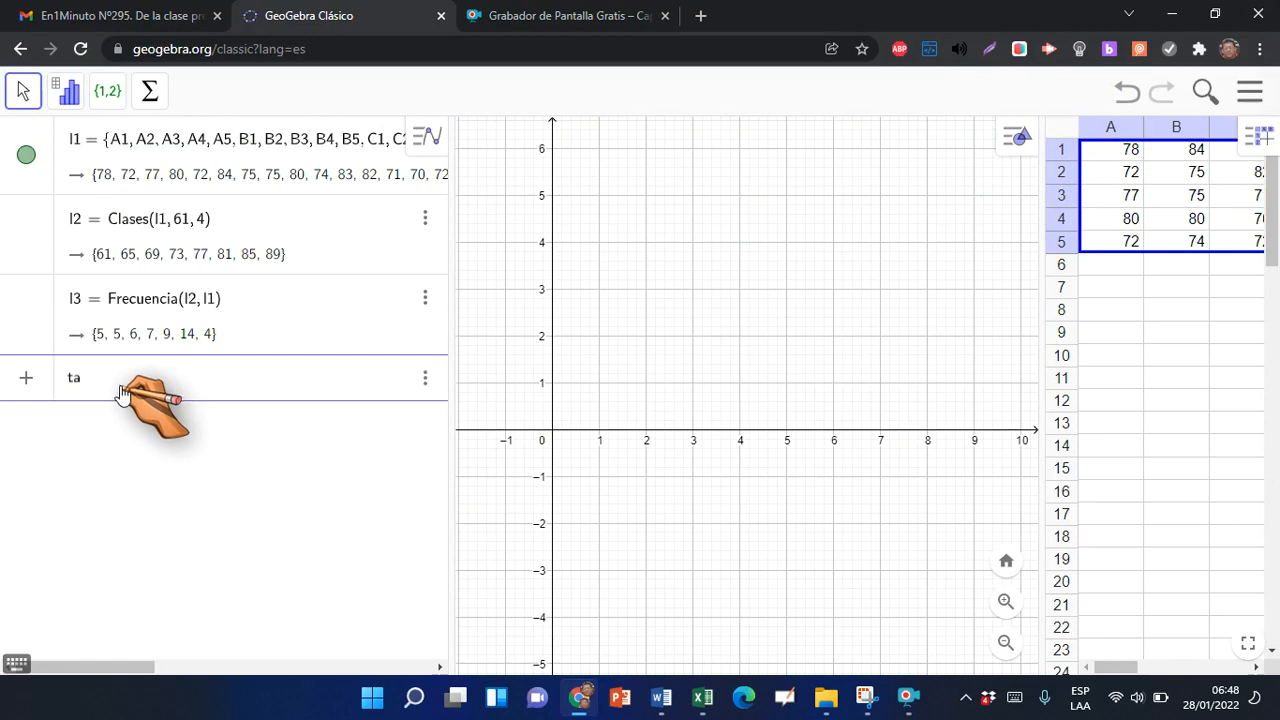
pyautogui.write('bla')
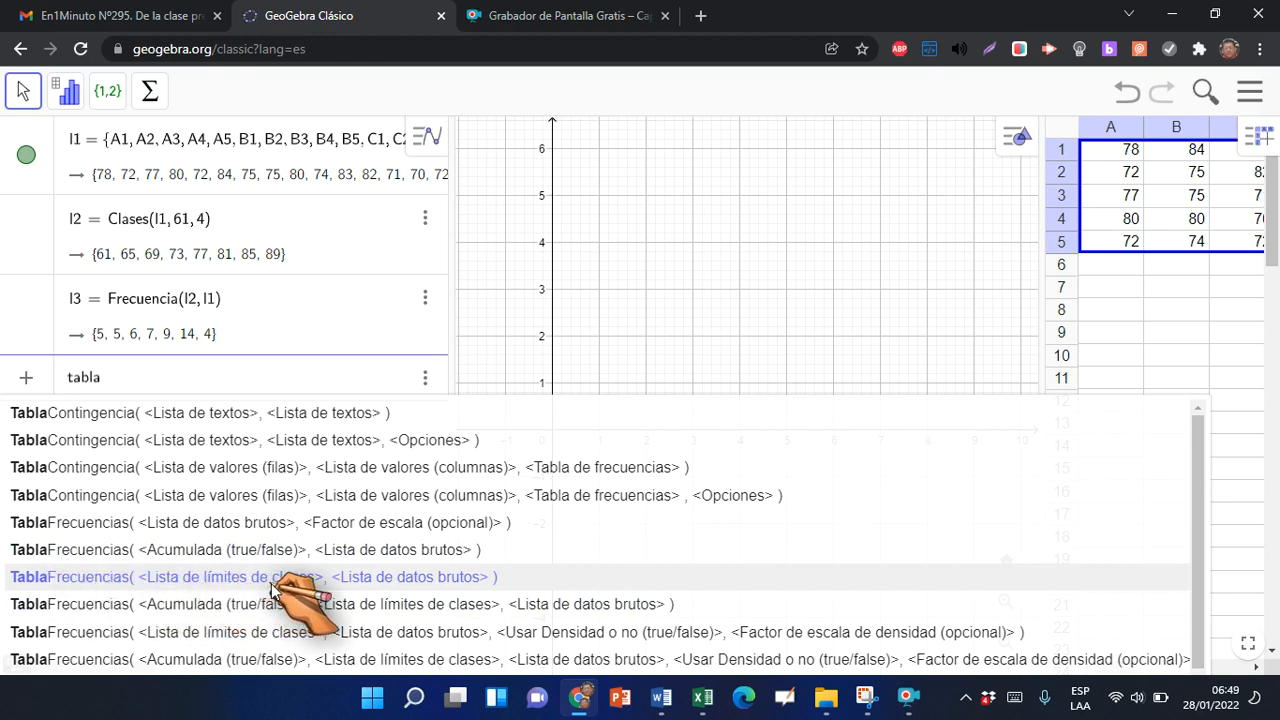
pyautogui.click(446, 584)
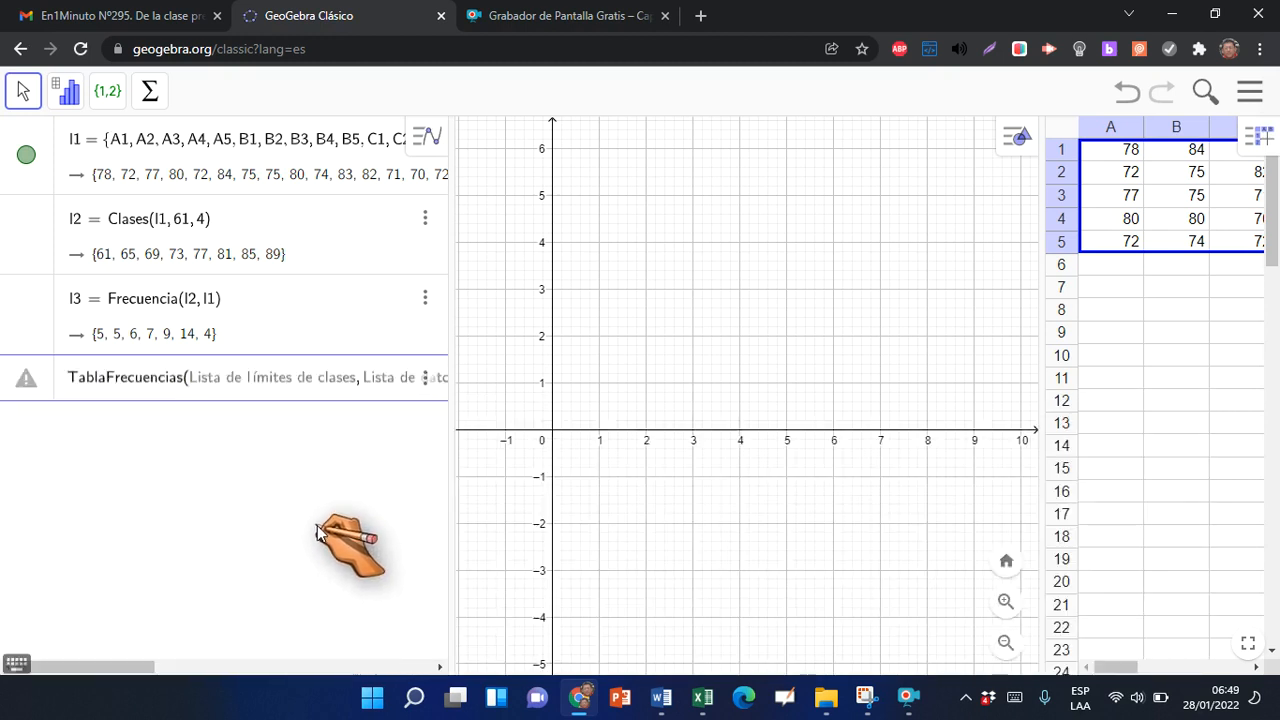
pyautogui.press('Return')
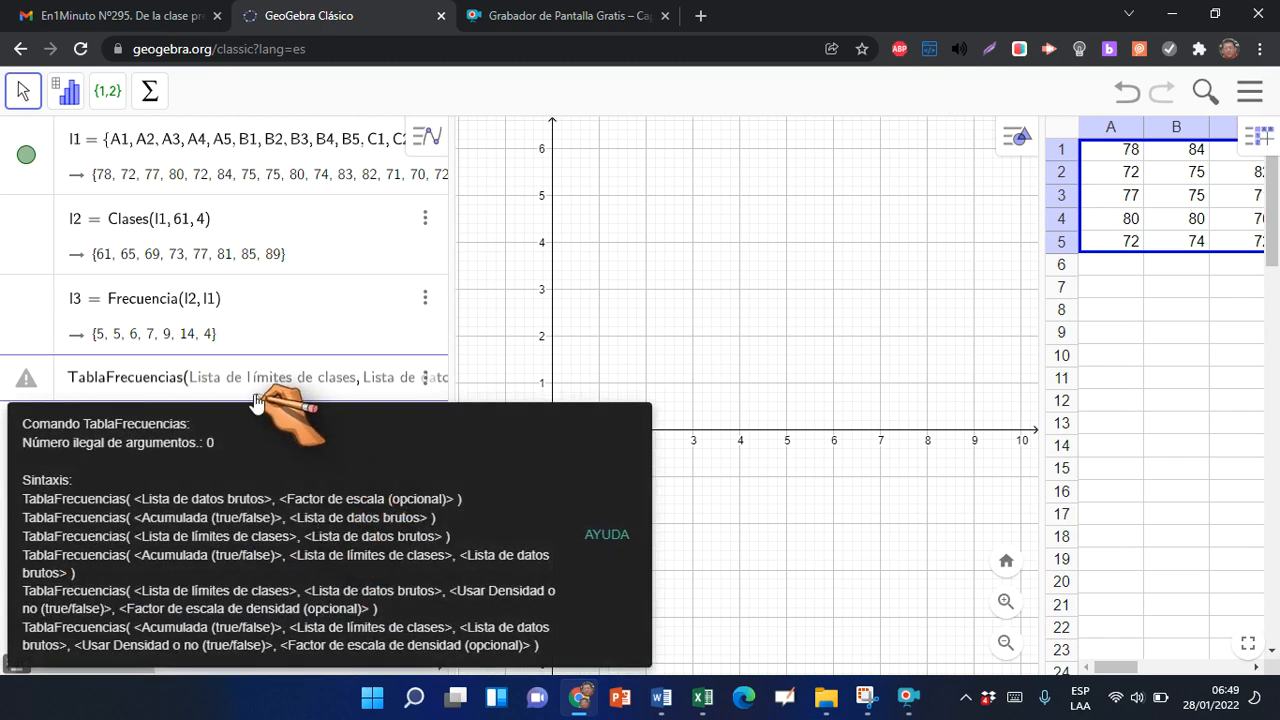
pyautogui.click(193, 380)
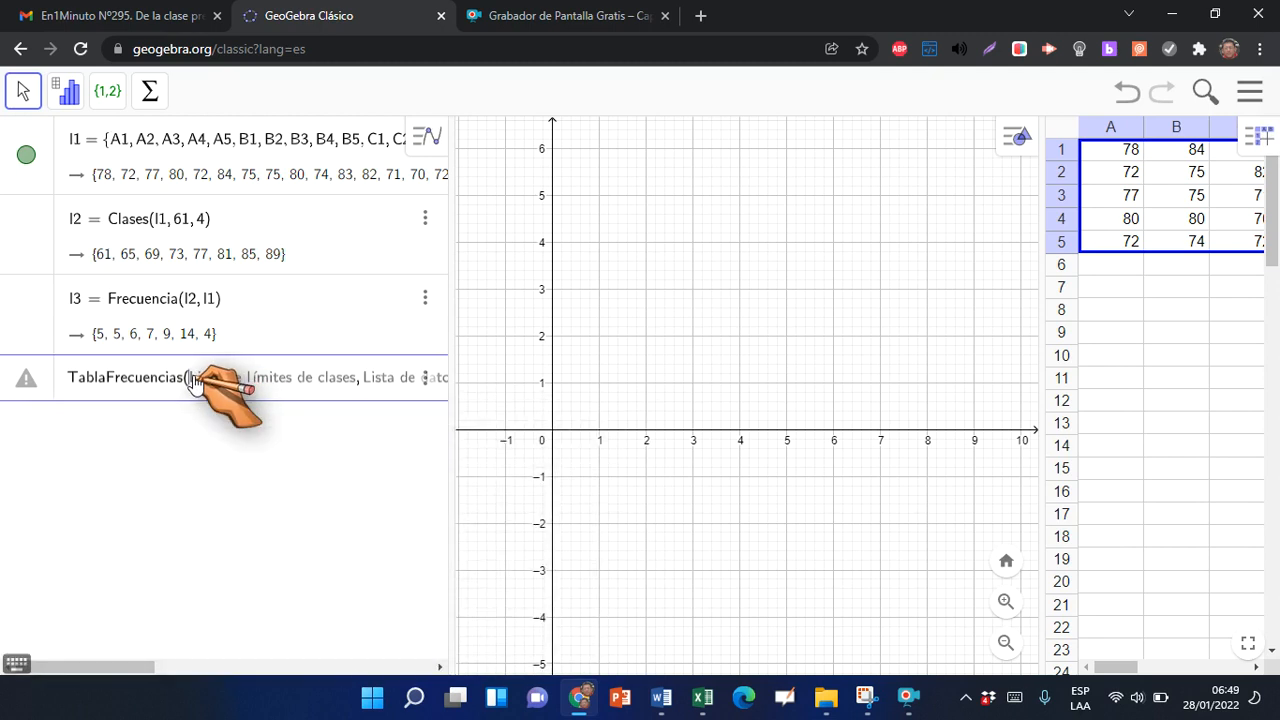
pyautogui.write('l2,')
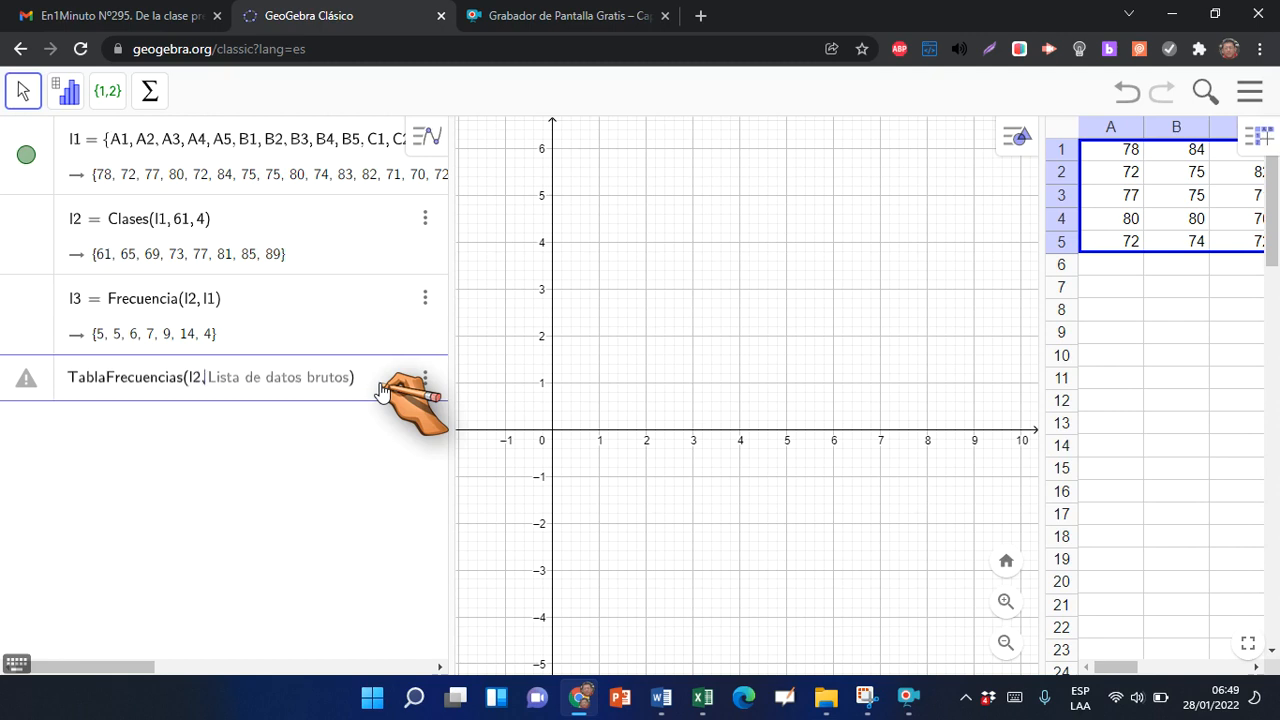
pyautogui.write('l1')
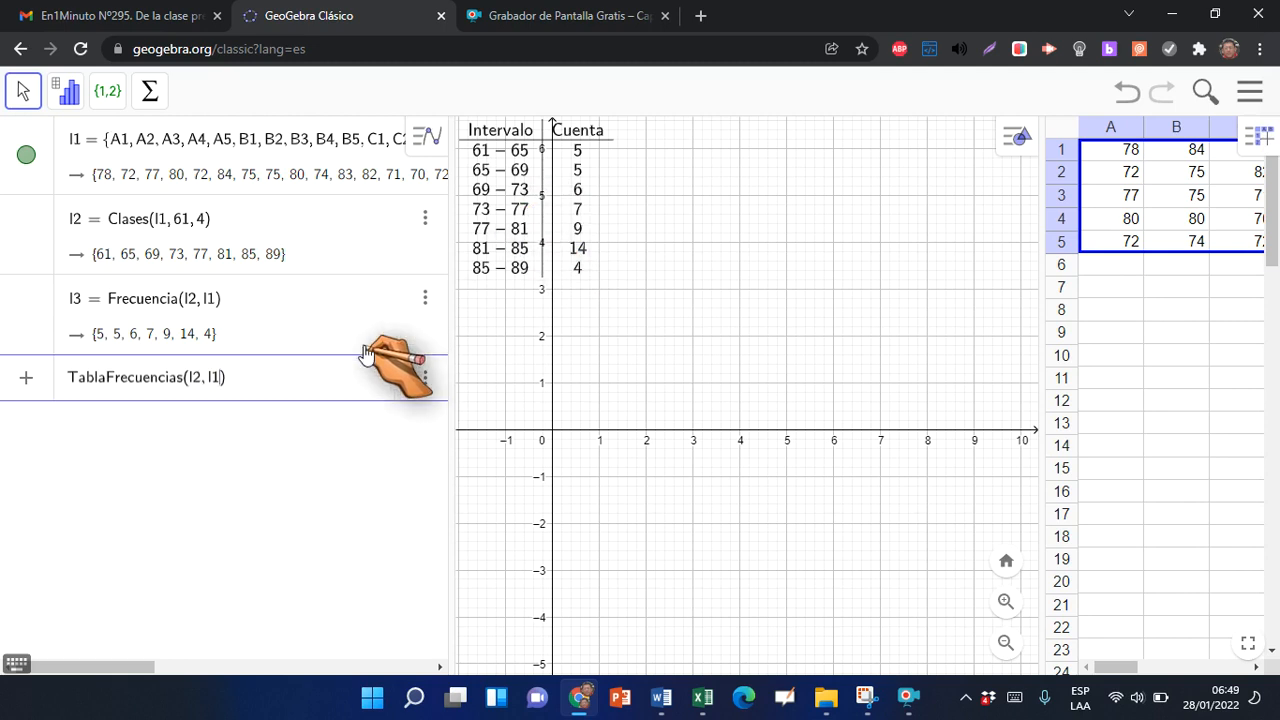
pyautogui.press('Return')
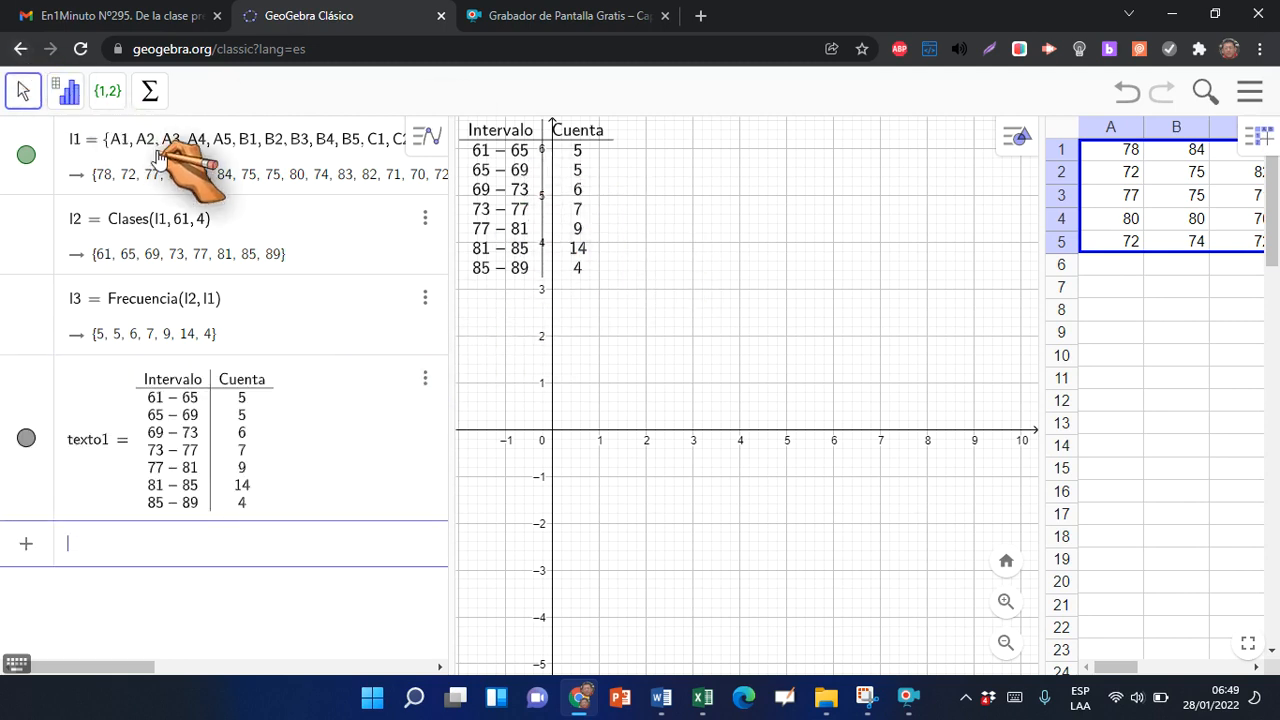
pyautogui.click(27, 97)
pyautogui.moveTo(499, 182); pyautogui.dragTo(603, 176)
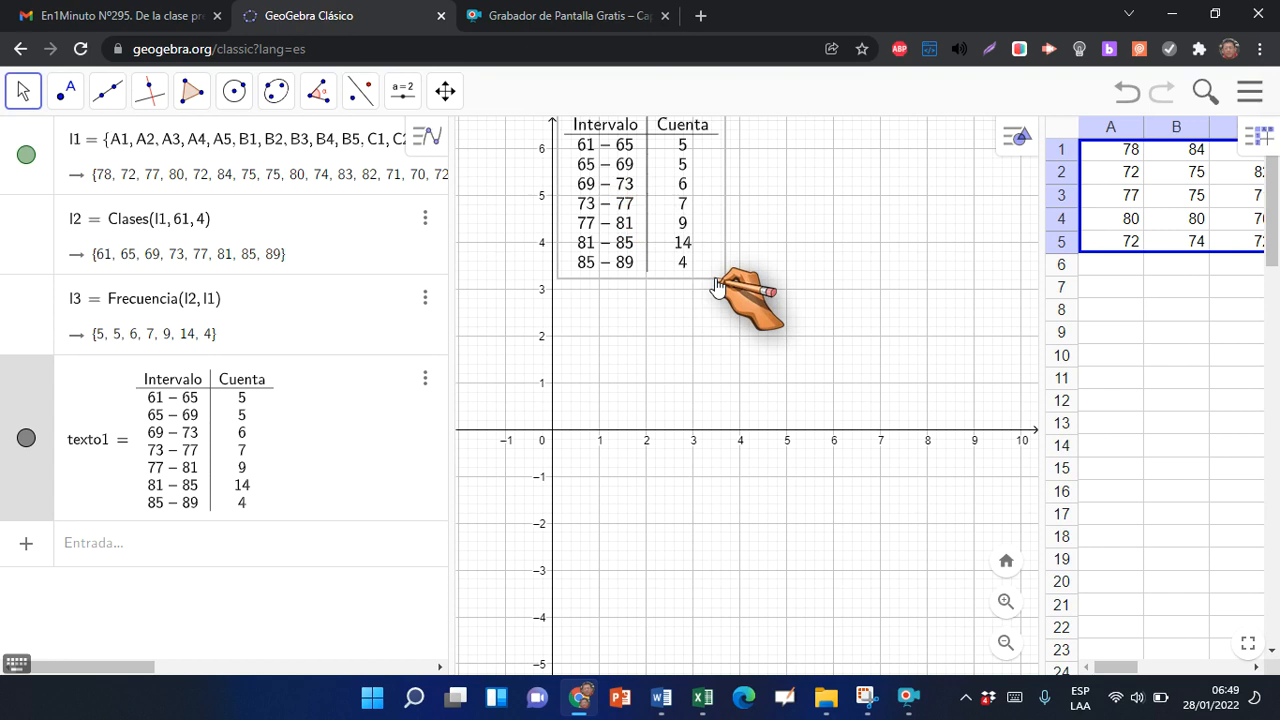
# Compare the GeoGebra table's intervals and counts with the Excel class limits and fi column, including the formulas for the second and last classes
pyautogui.hotkey('alt', 'Tab')
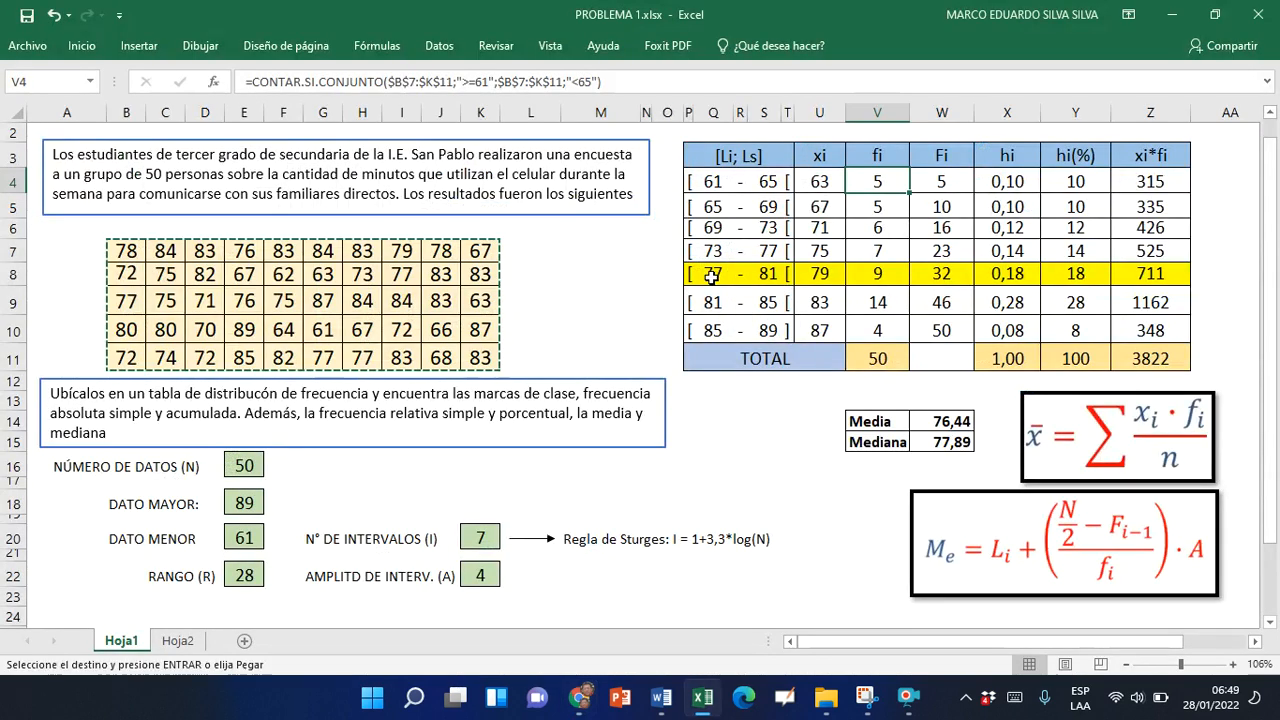
pyautogui.hotkey('alt', 'Tab')
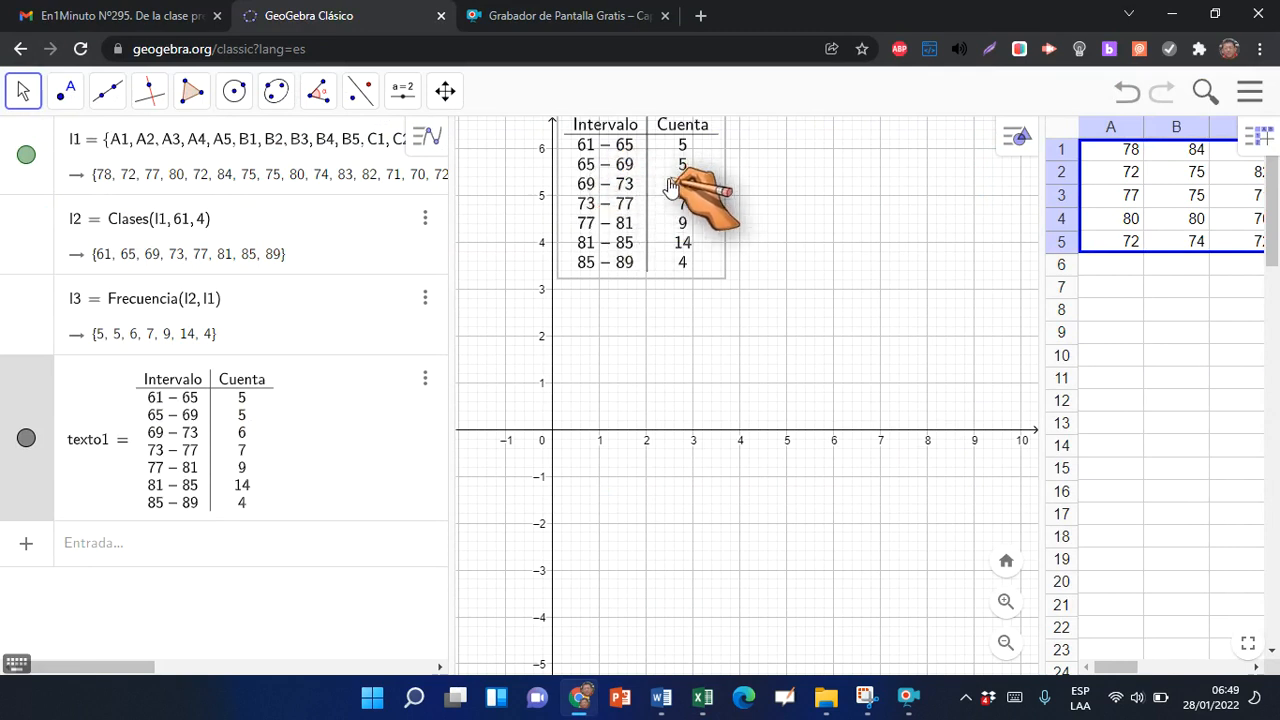
pyautogui.hotkey('alt', 'Tab')
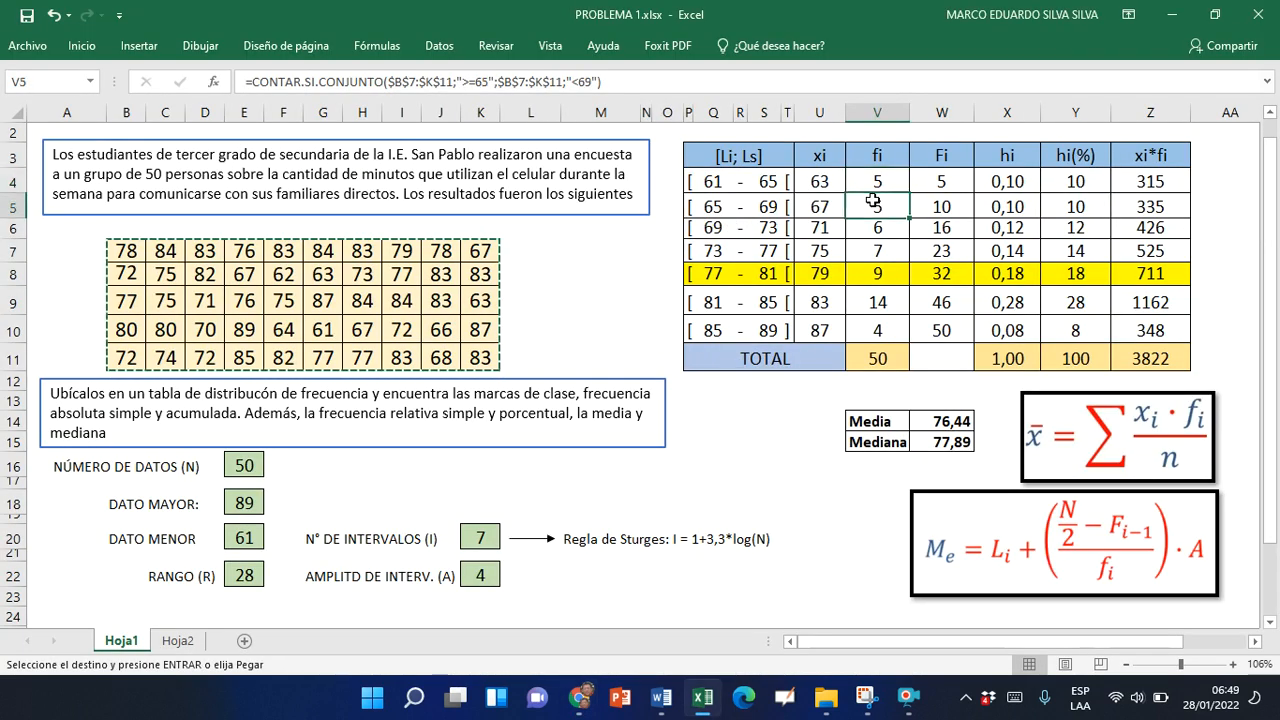
pyautogui.hotkey('alt', 'Tab')
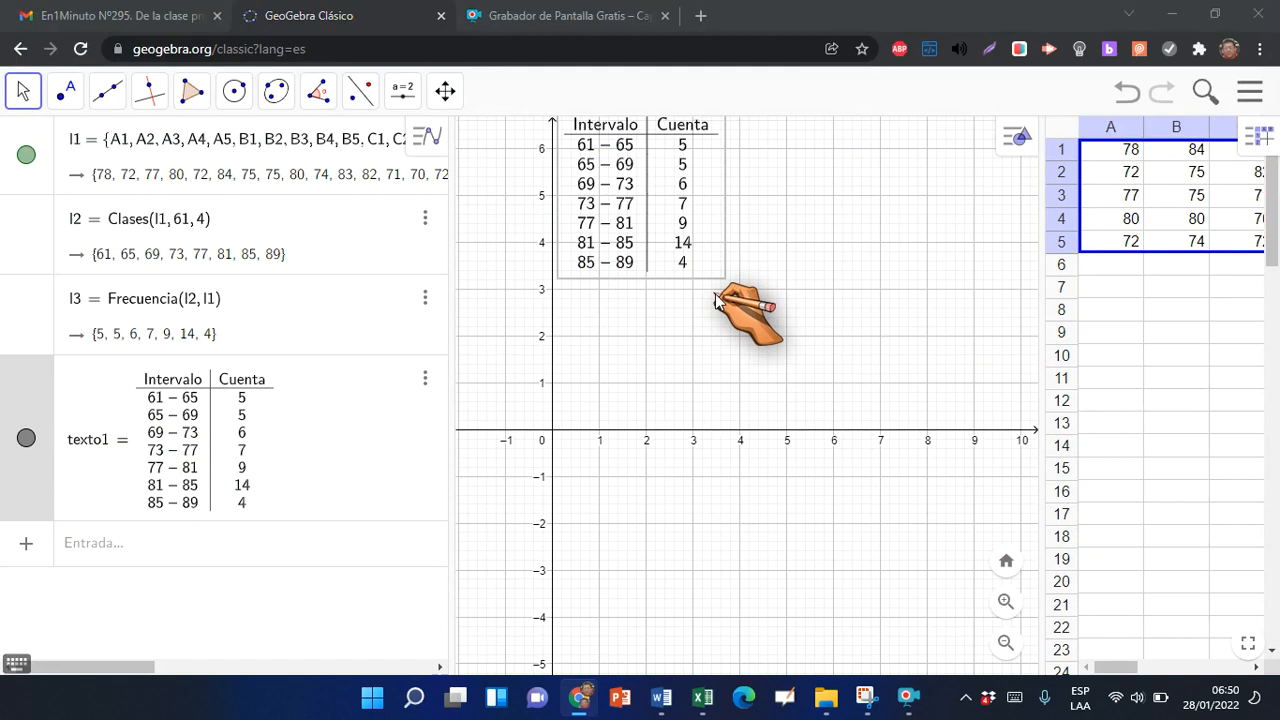
pyautogui.hotkey('alt', 'Tab')
pyautogui.click(718, 330)
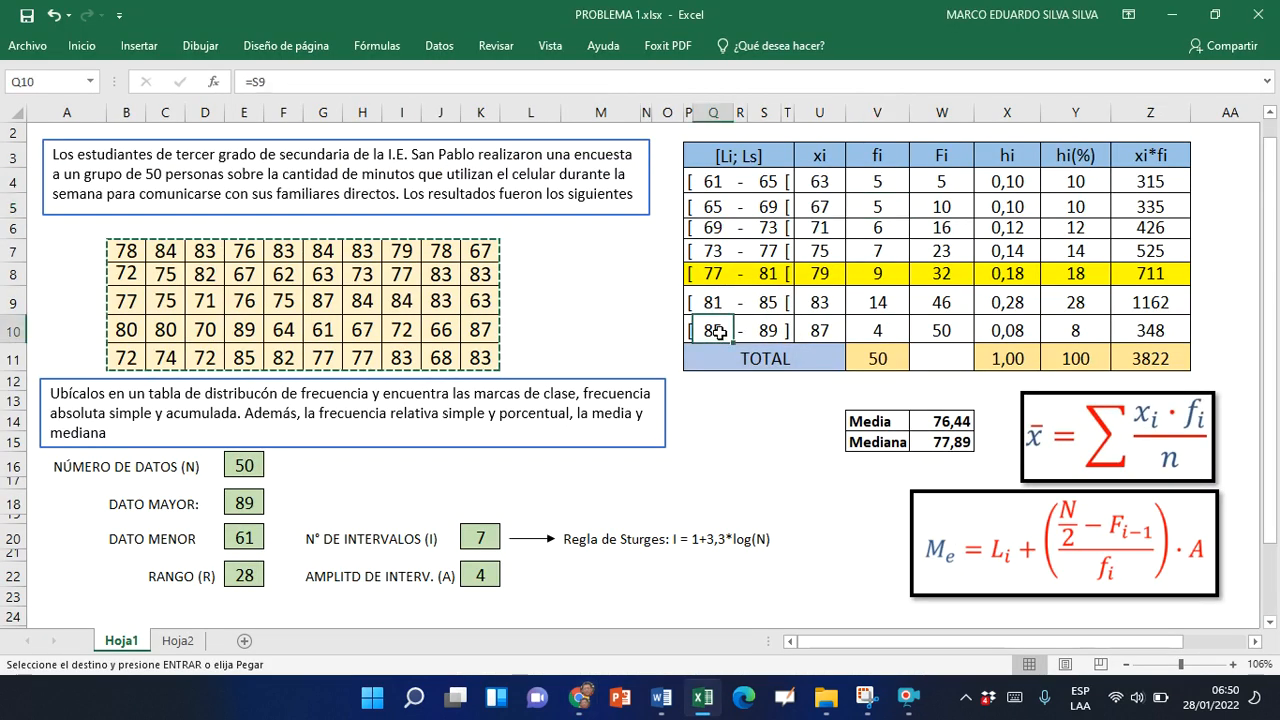
pyautogui.click(876, 332)
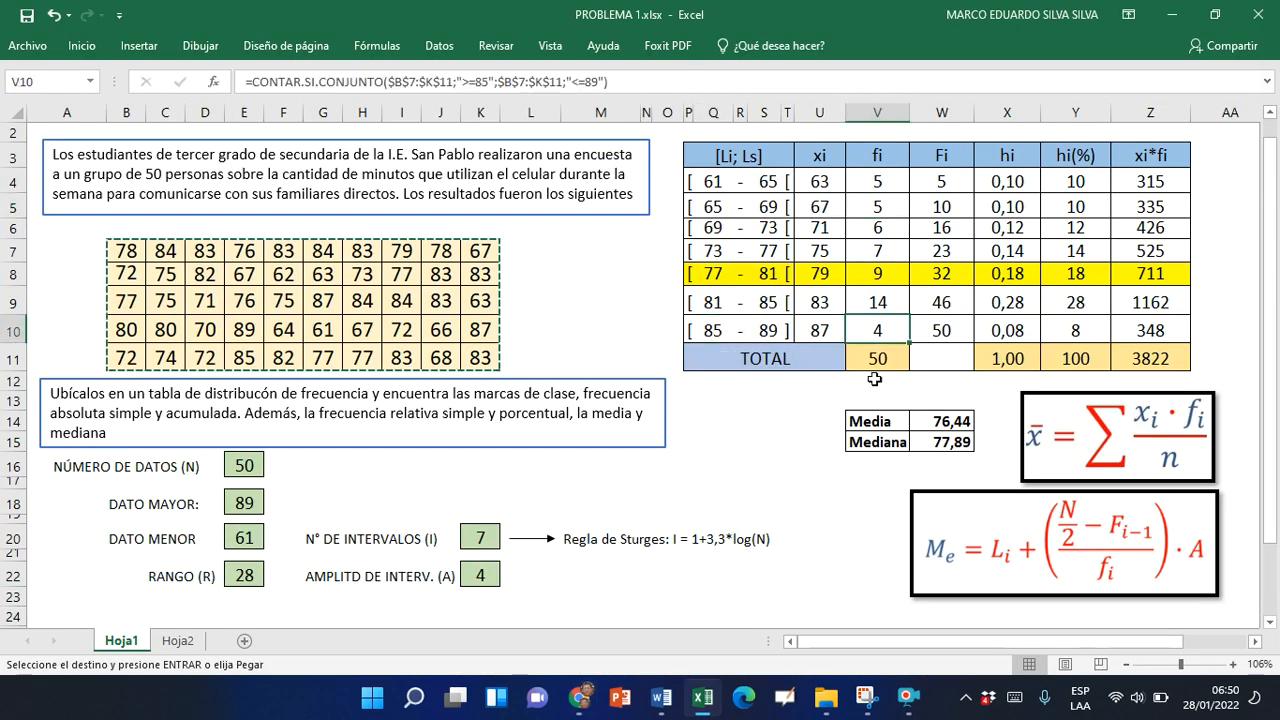
# Return to GeoGebra, calculate the grouped mean with media(l2, l3), and check it against the Media value and formula in Excel
pyautogui.hotkey('alt', 'Tab')
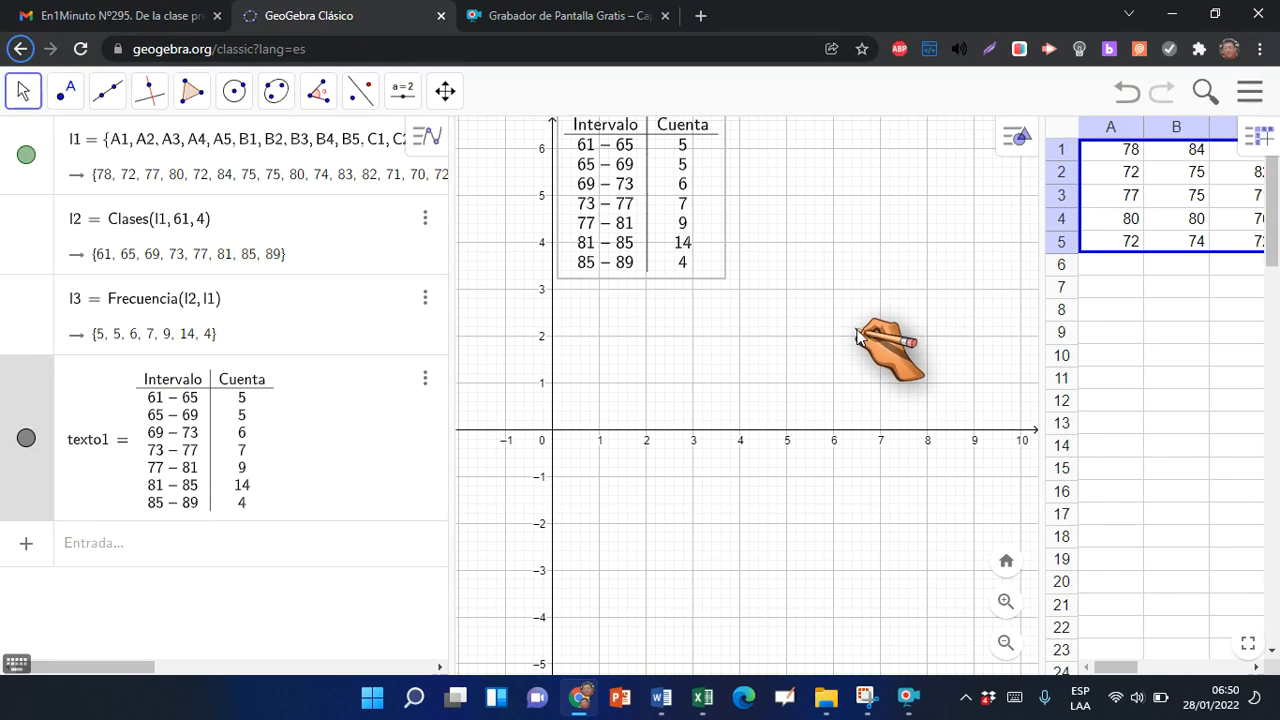
pyautogui.click(95, 548)
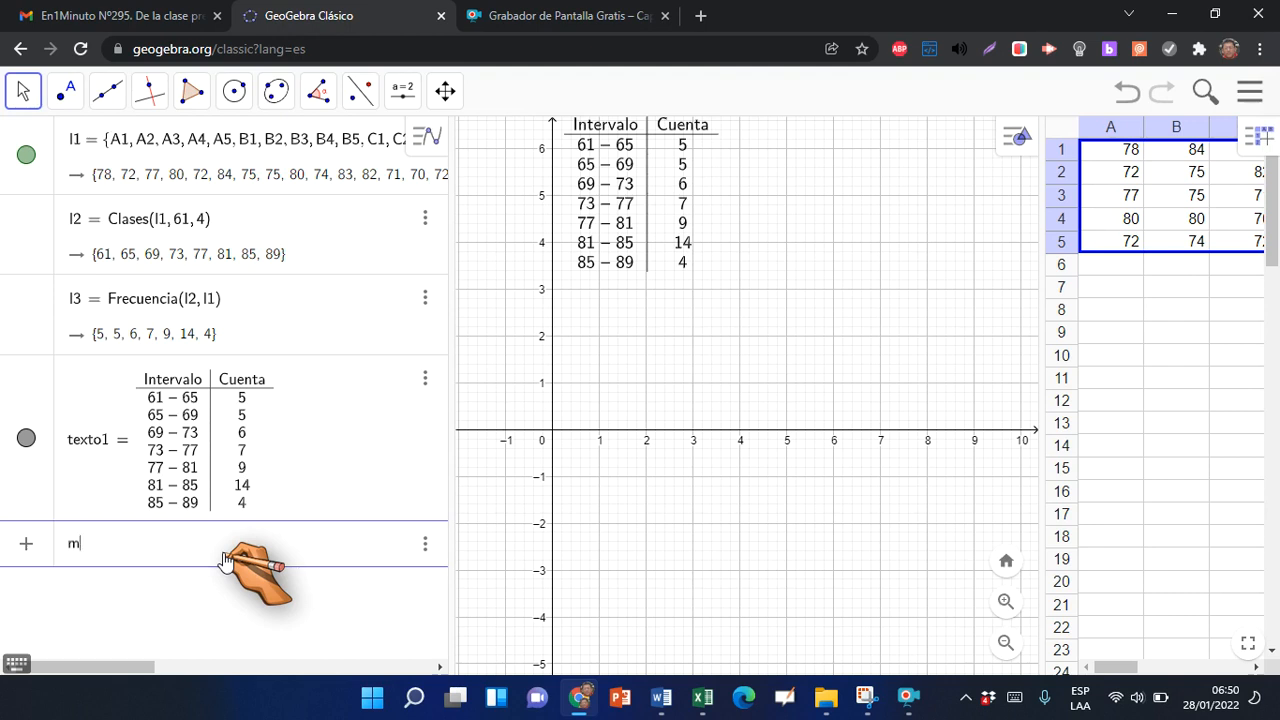
pyautogui.write('edia')
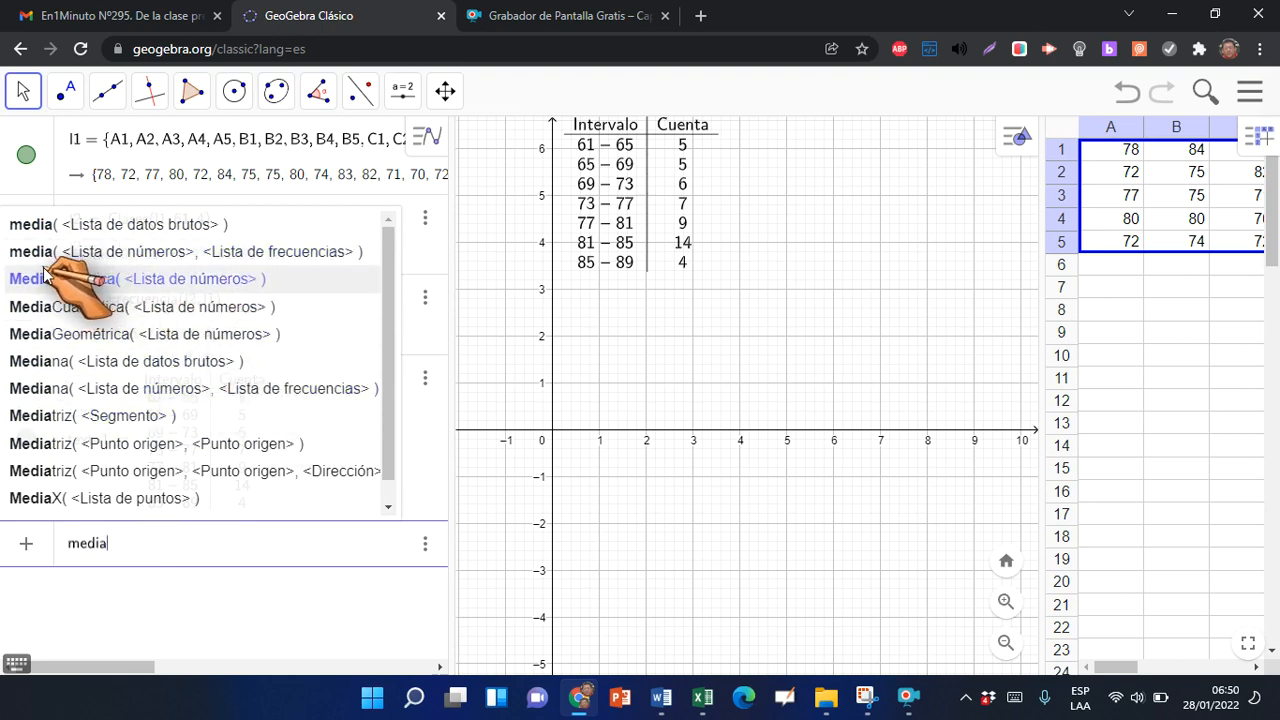
pyautogui.click(160, 256)
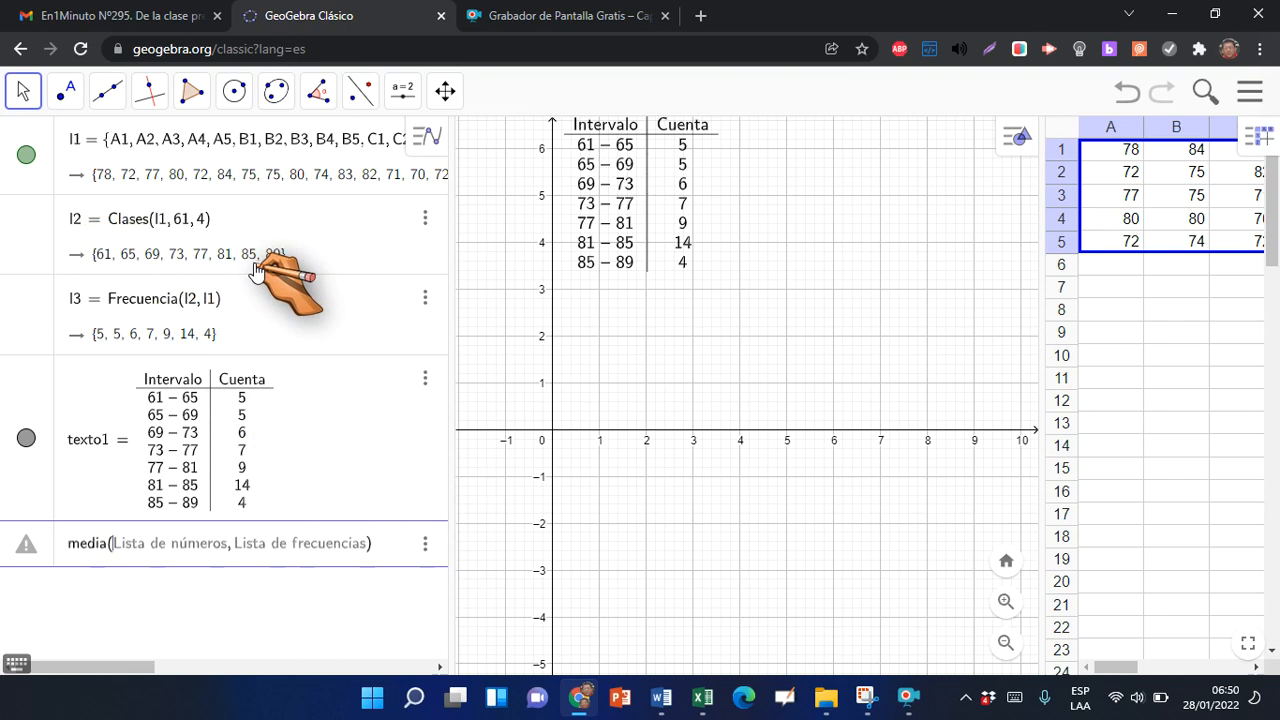
pyautogui.write('l2,')
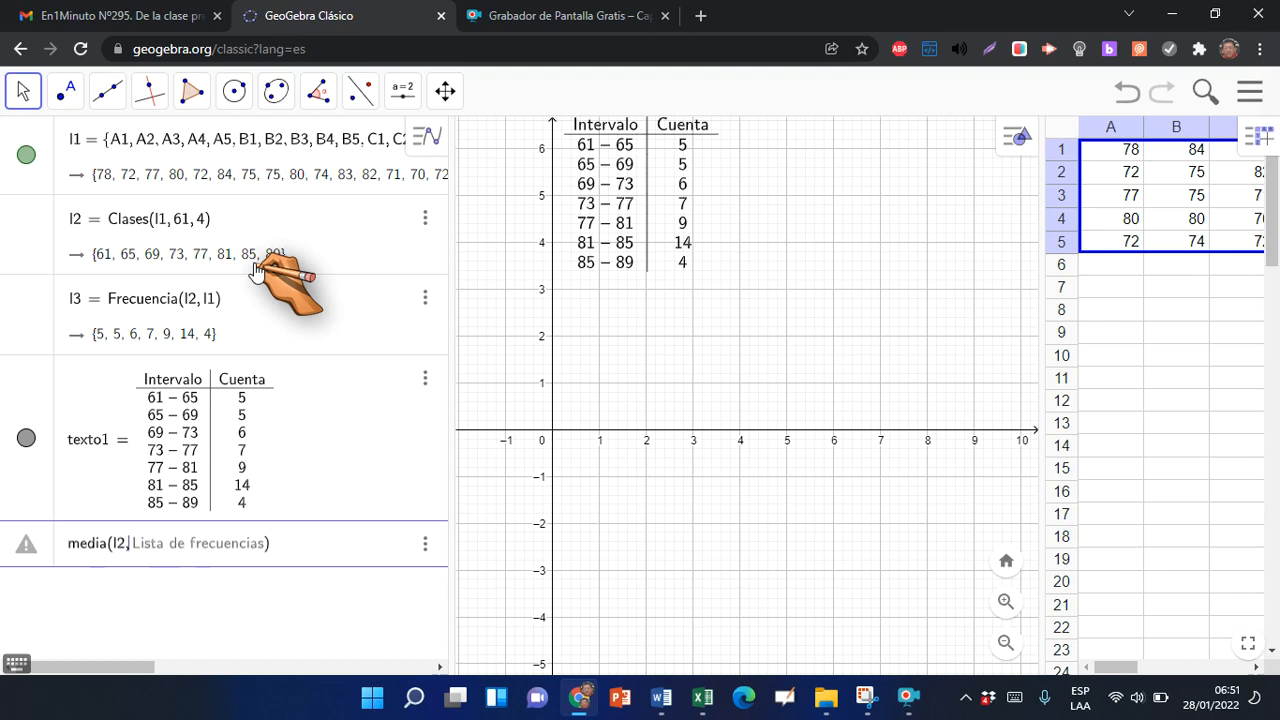
pyautogui.write('l3')
pyautogui.press('Return')
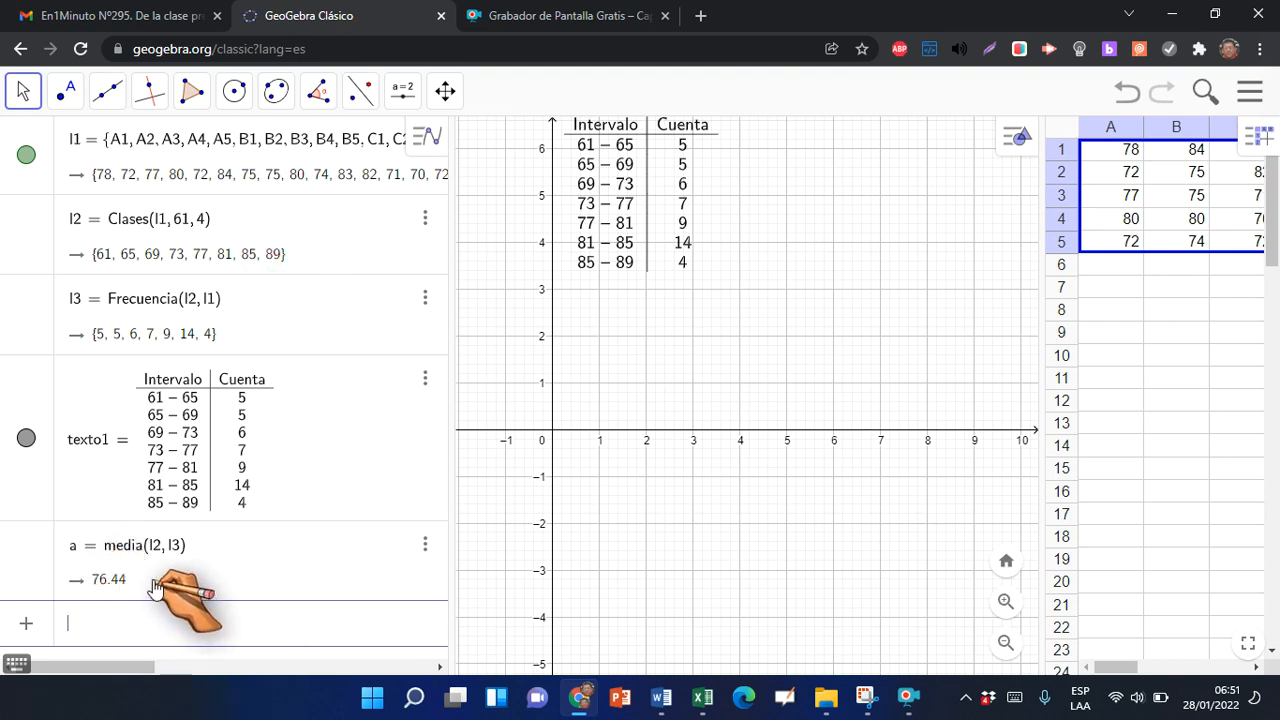
pyautogui.hotkey('alt', 'Tab')
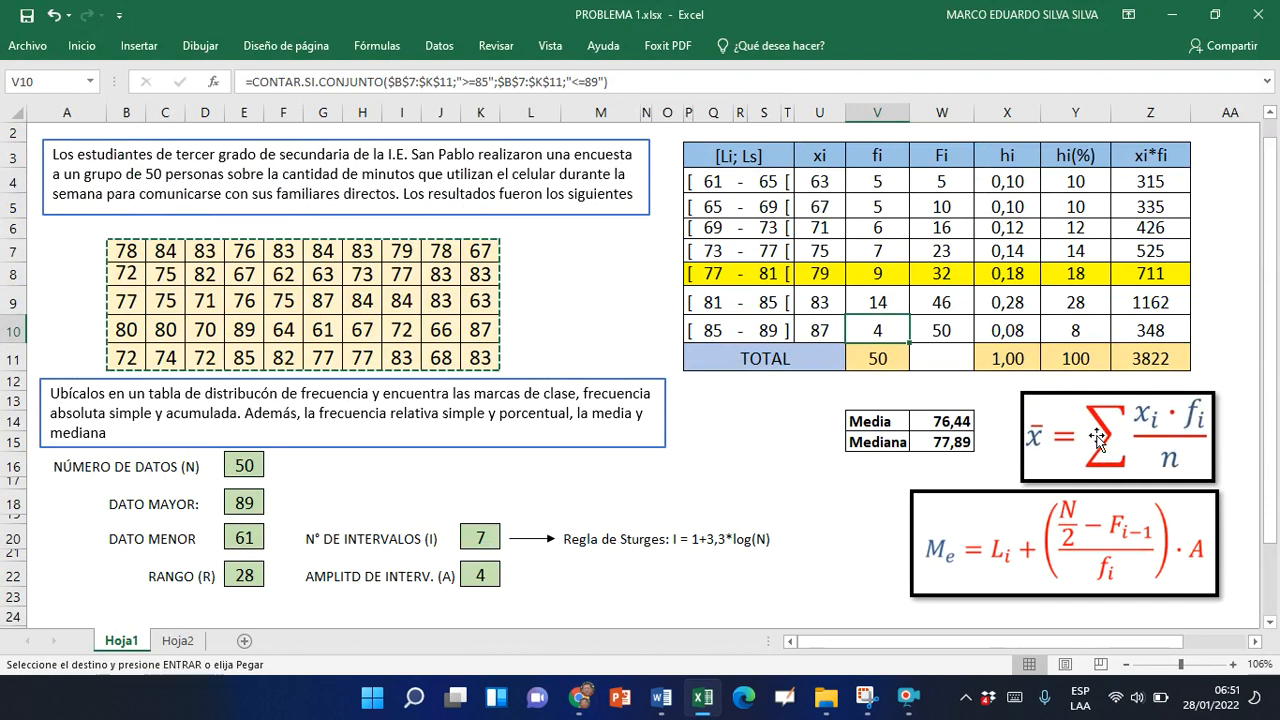
pyautogui.hotkey('alt', 'Tab')
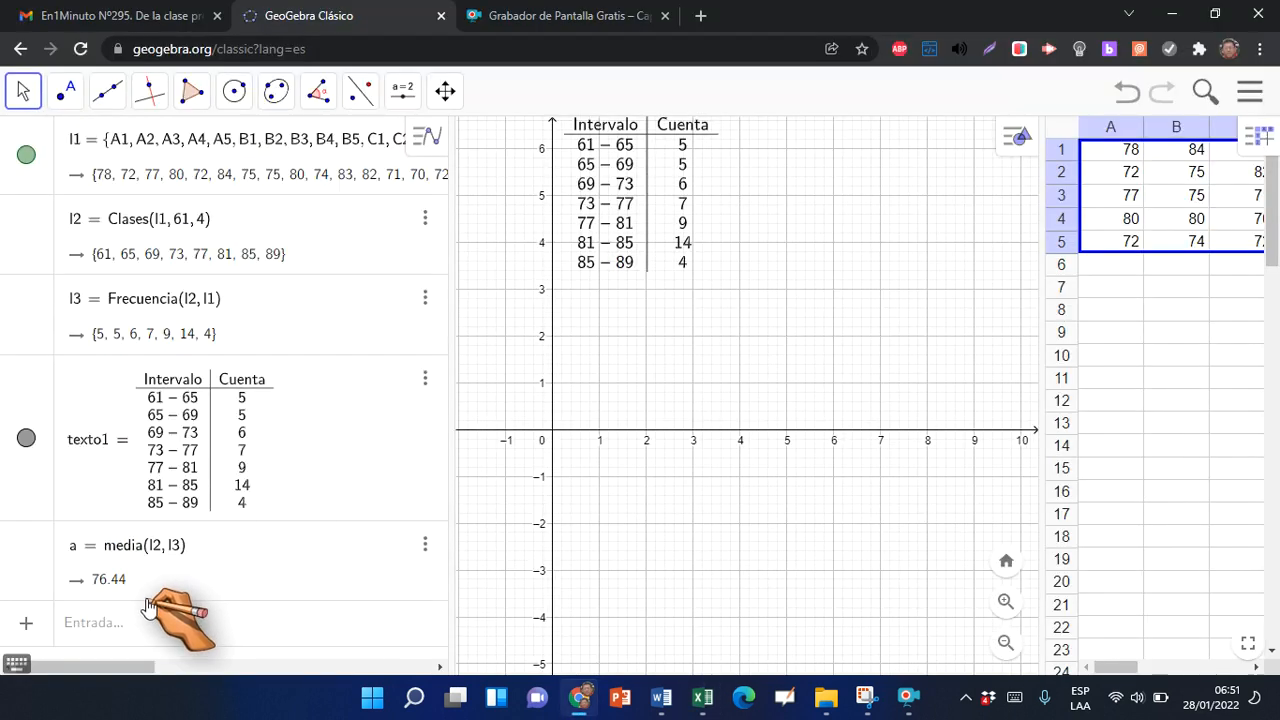
# Calculate the grouped median with Mediana(l2, l3) in GeoGebra and check it against the Mediana value and formula in the Excel workbook
pyautogui.click(105, 624)
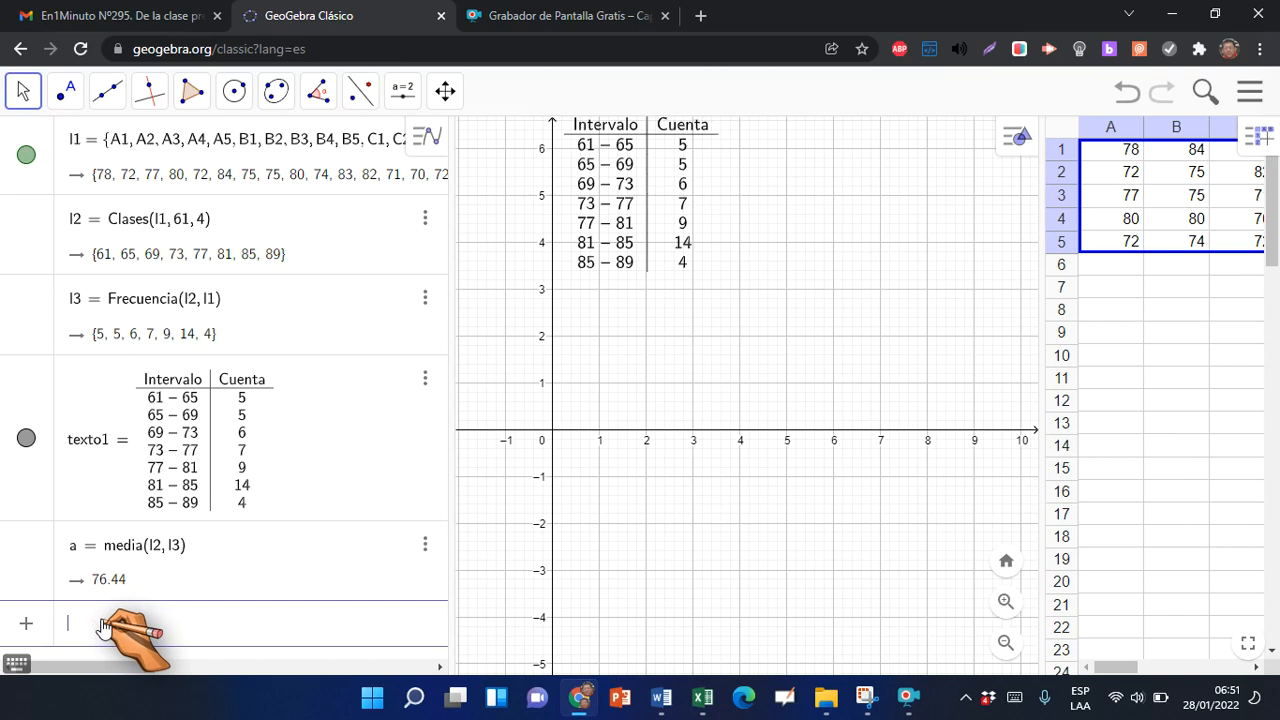
pyautogui.write('medi')
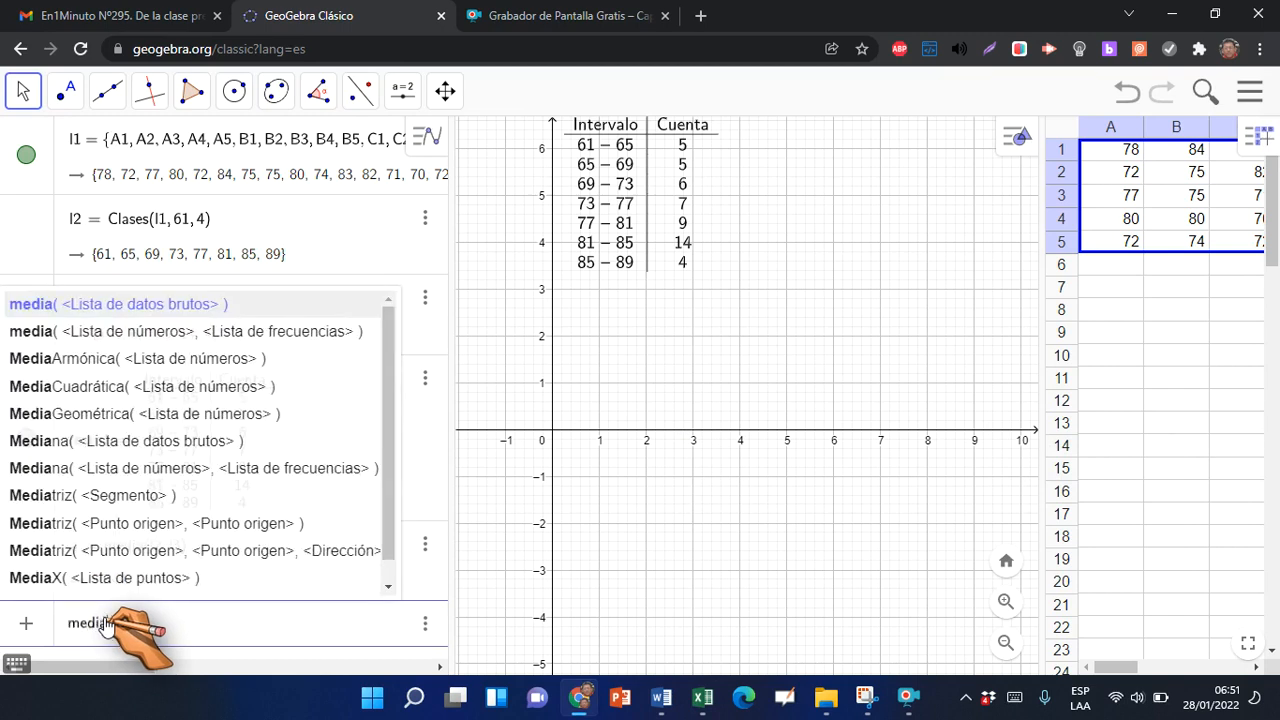
pyautogui.write('a')
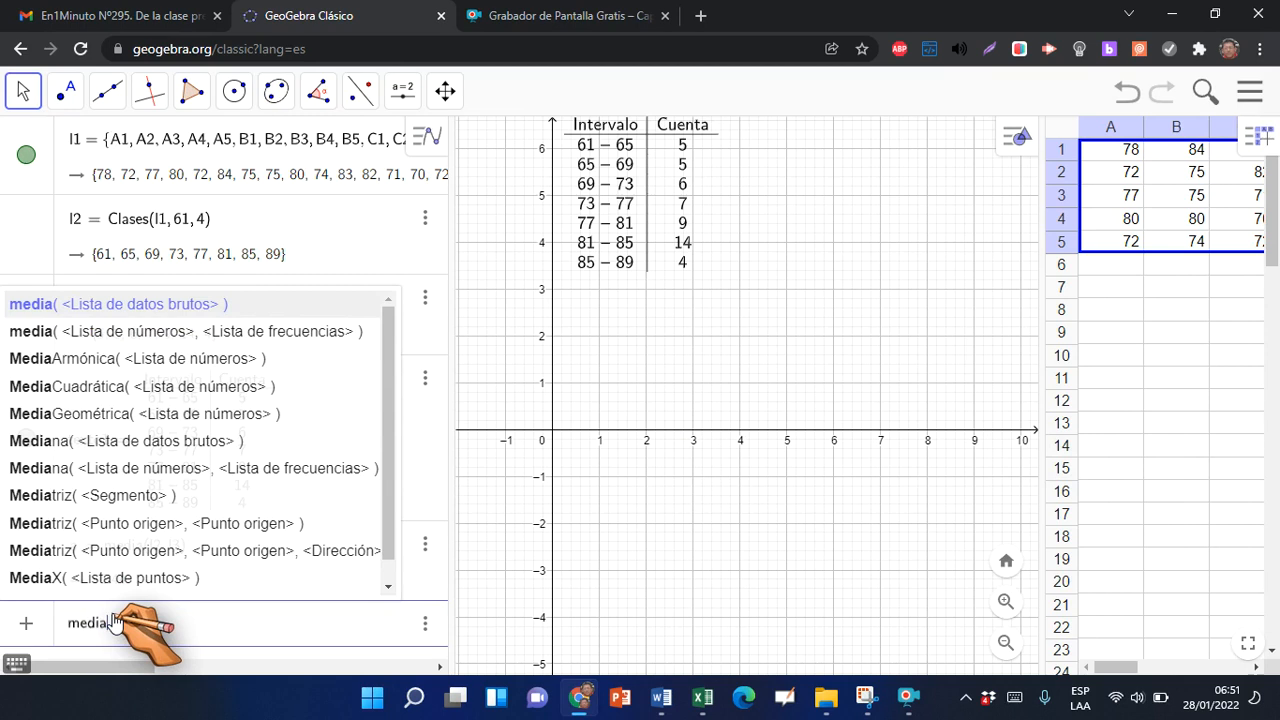
pyautogui.write('na')
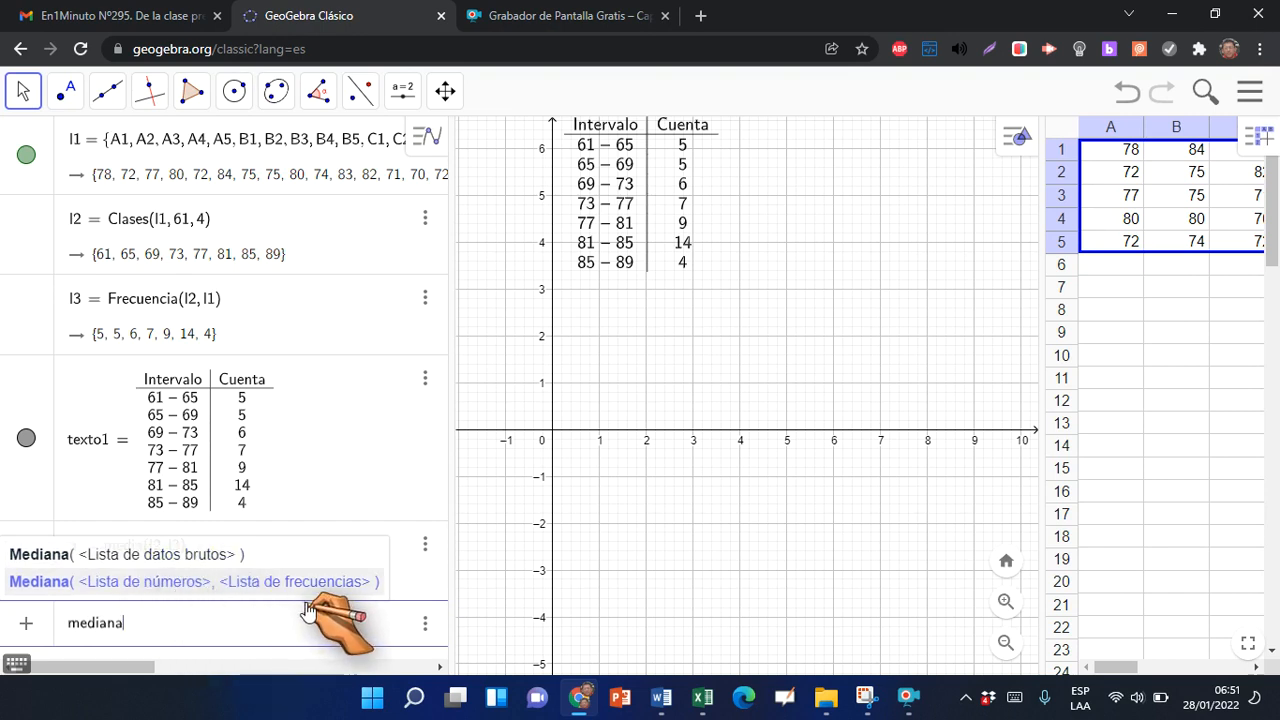
pyautogui.click(183, 590)
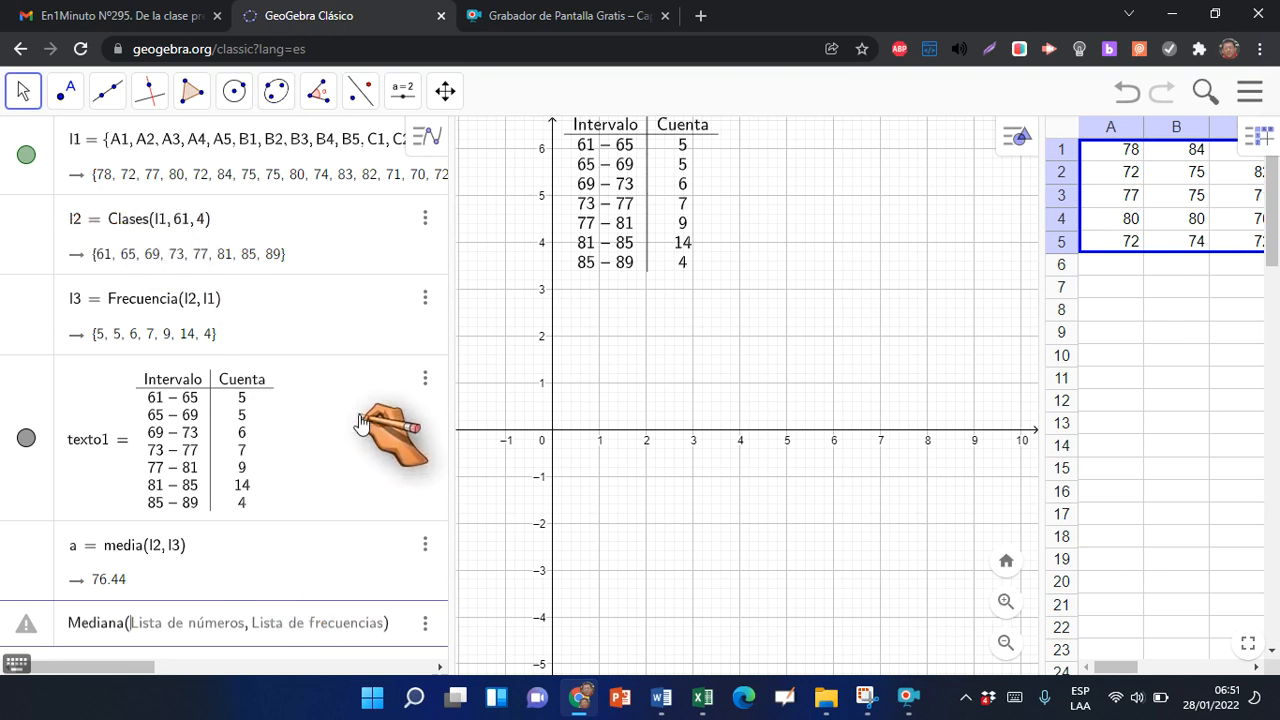
pyautogui.write('l2,')
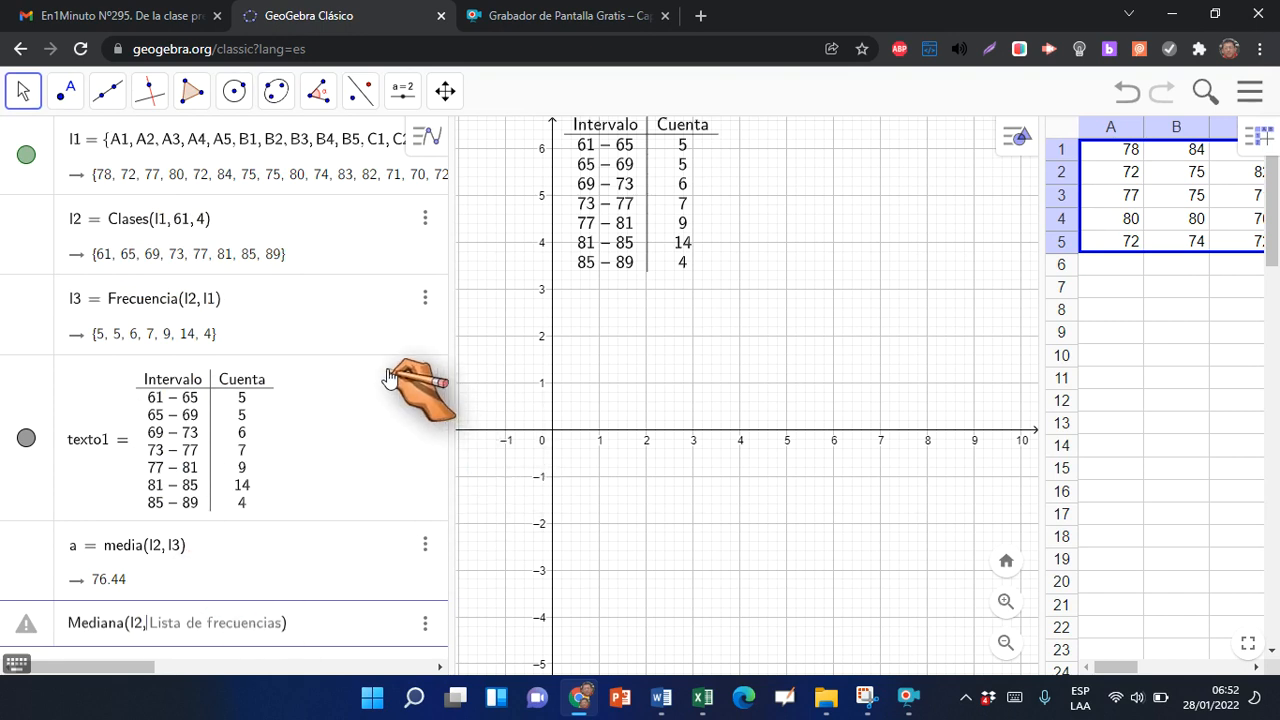
pyautogui.write('l3')
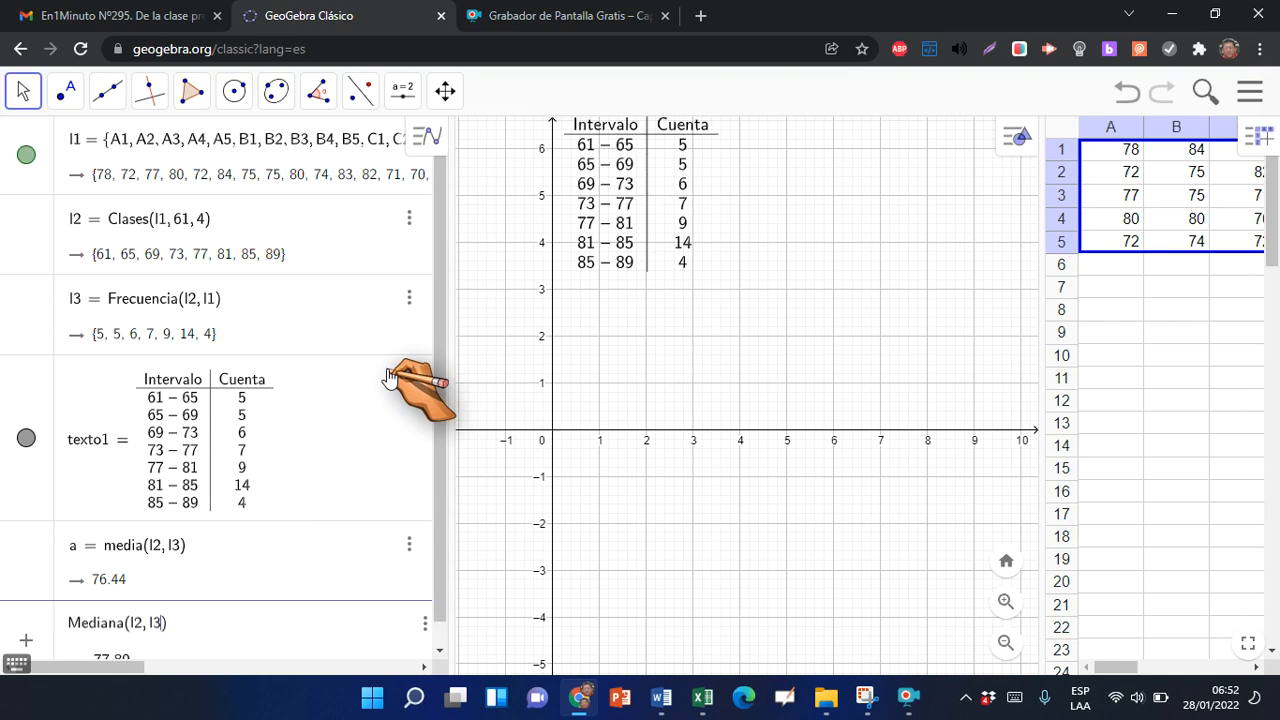
pyautogui.press('Return')
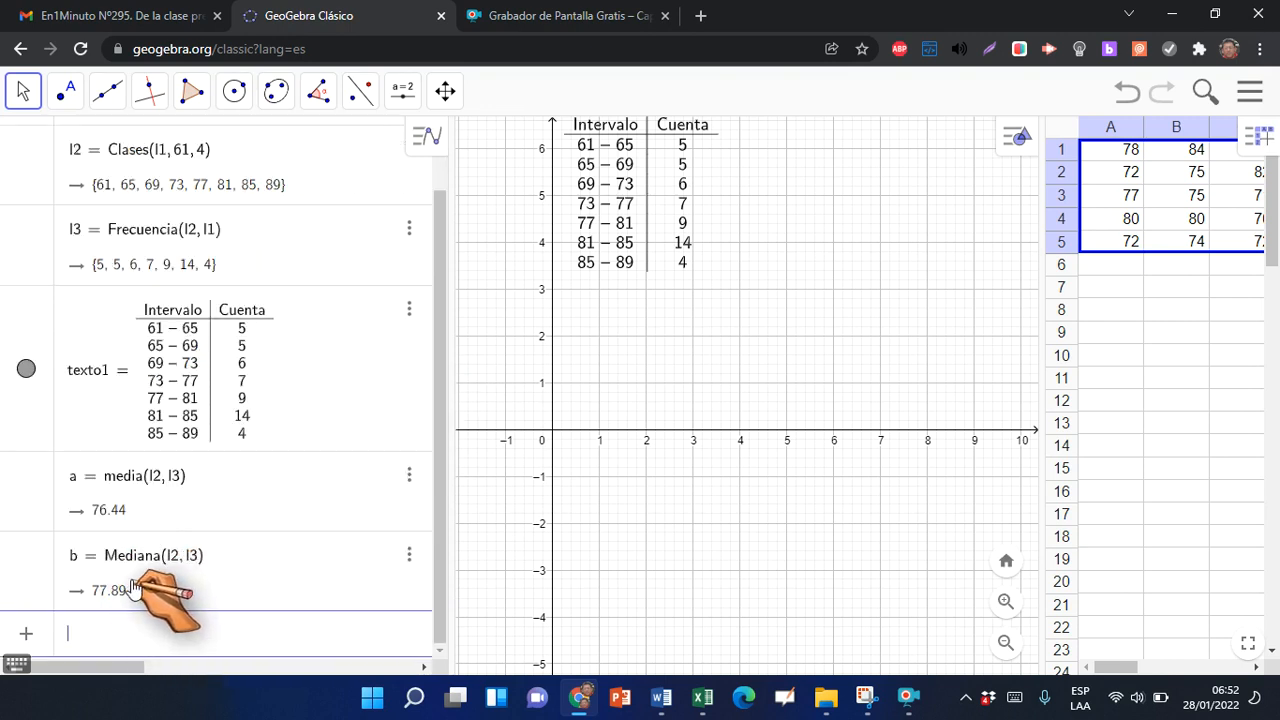
pyautogui.hotkey('alt', 'Tab')
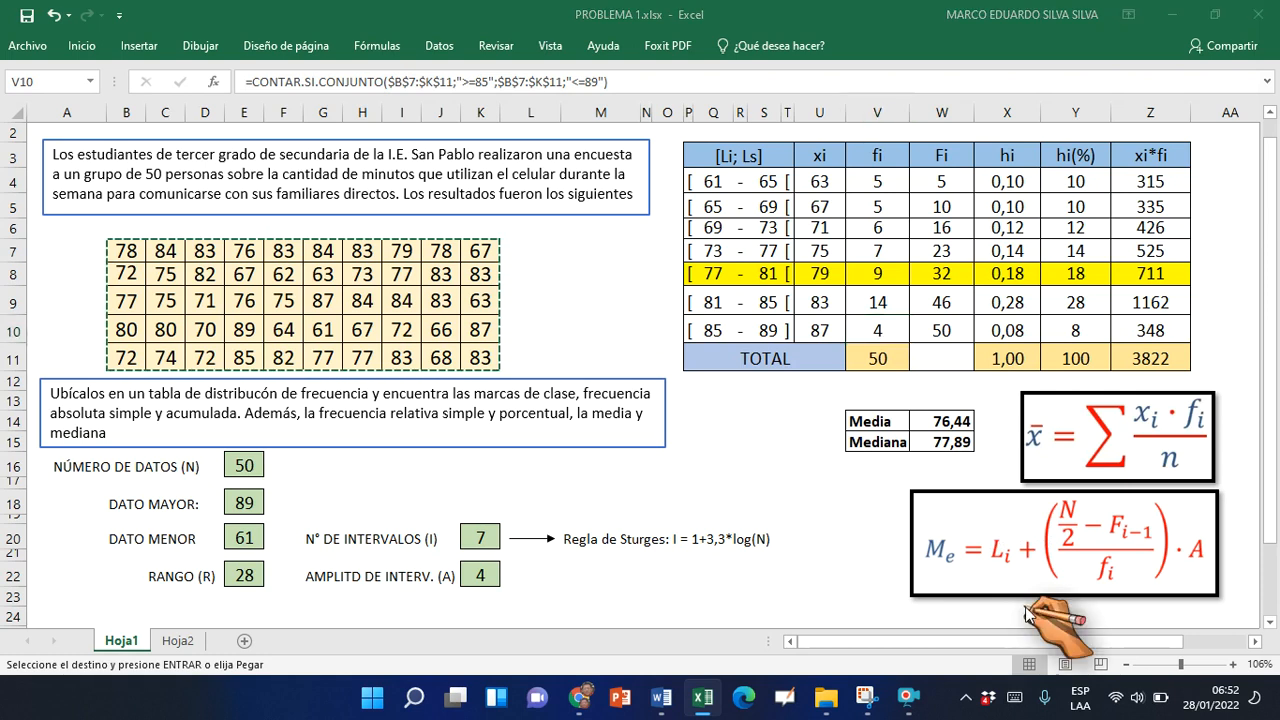
pyautogui.hotkey('alt', 'Tab')
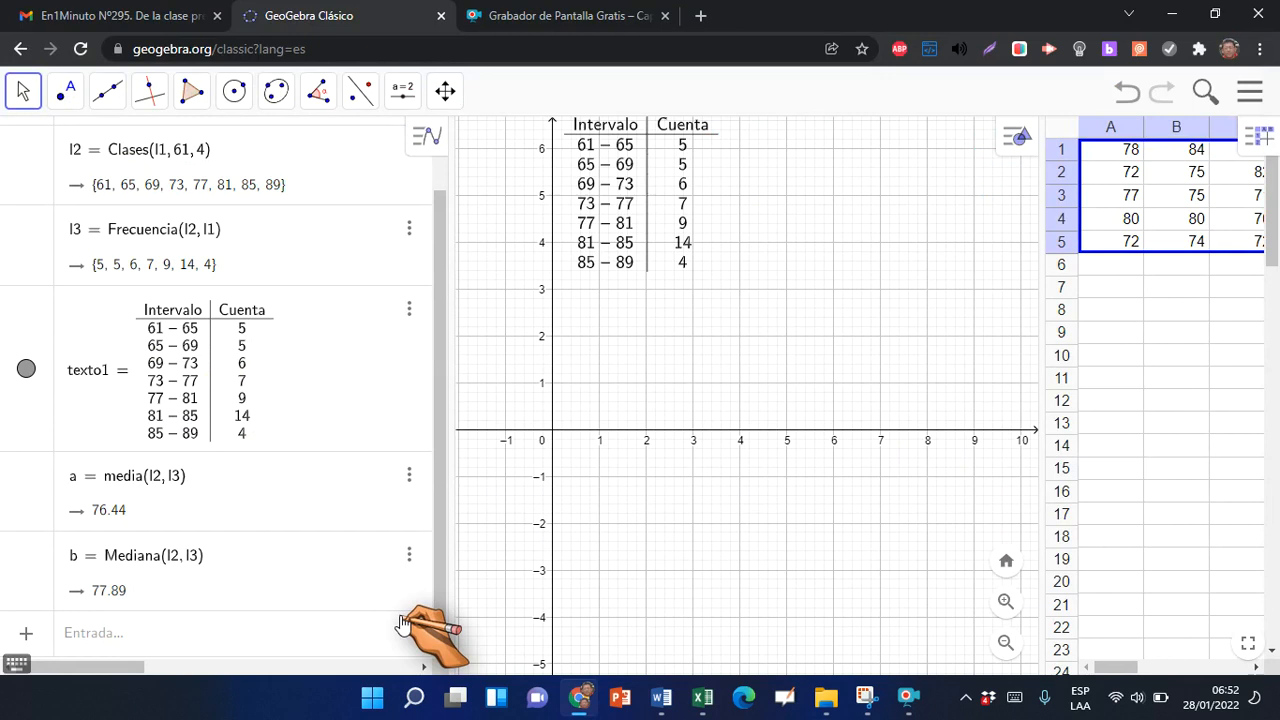
# Create the histogram of the grouped data with Histograma(l2, l3), using the class limits and frequencies lists
pyautogui.click(126, 640)
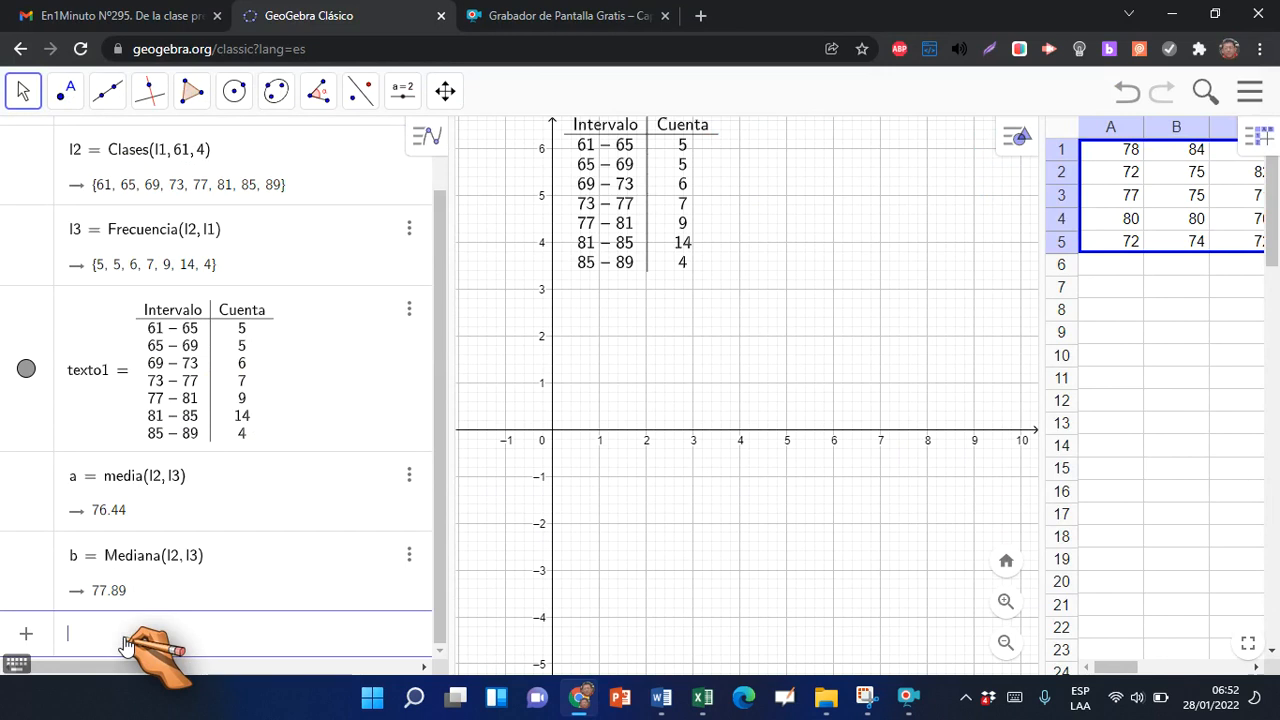
pyautogui.write('his')
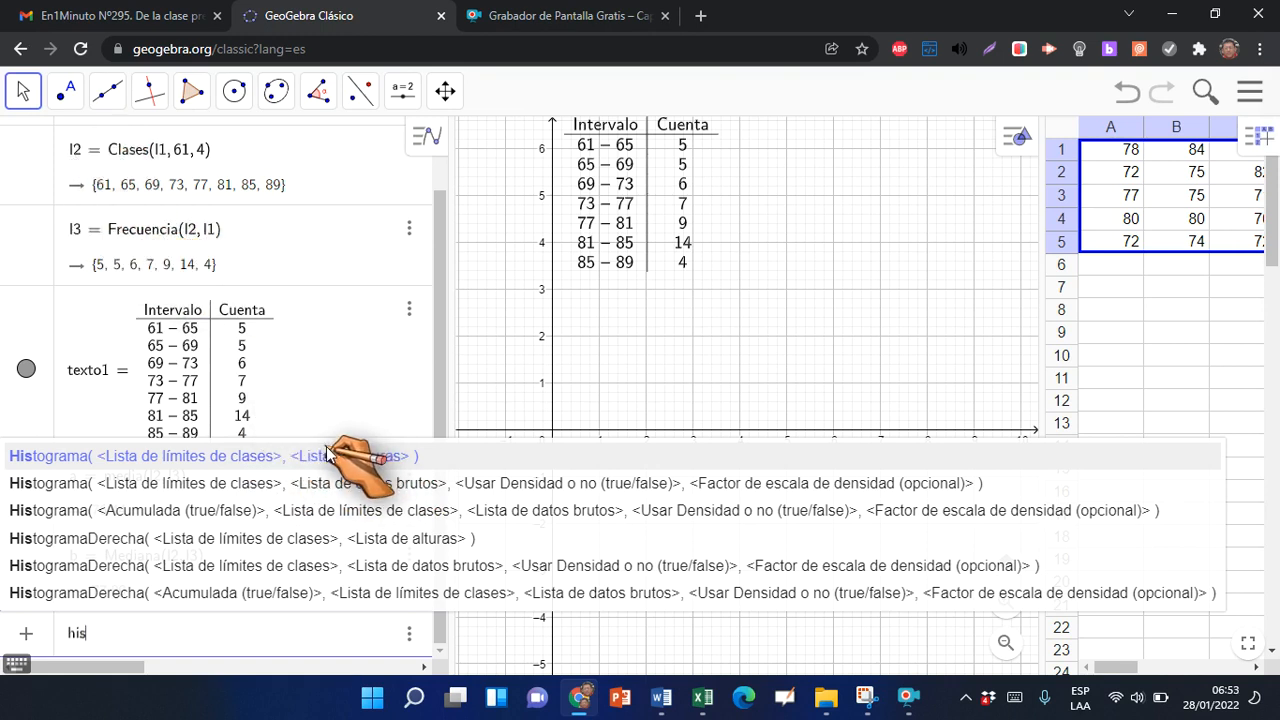
pyautogui.click(268, 457)
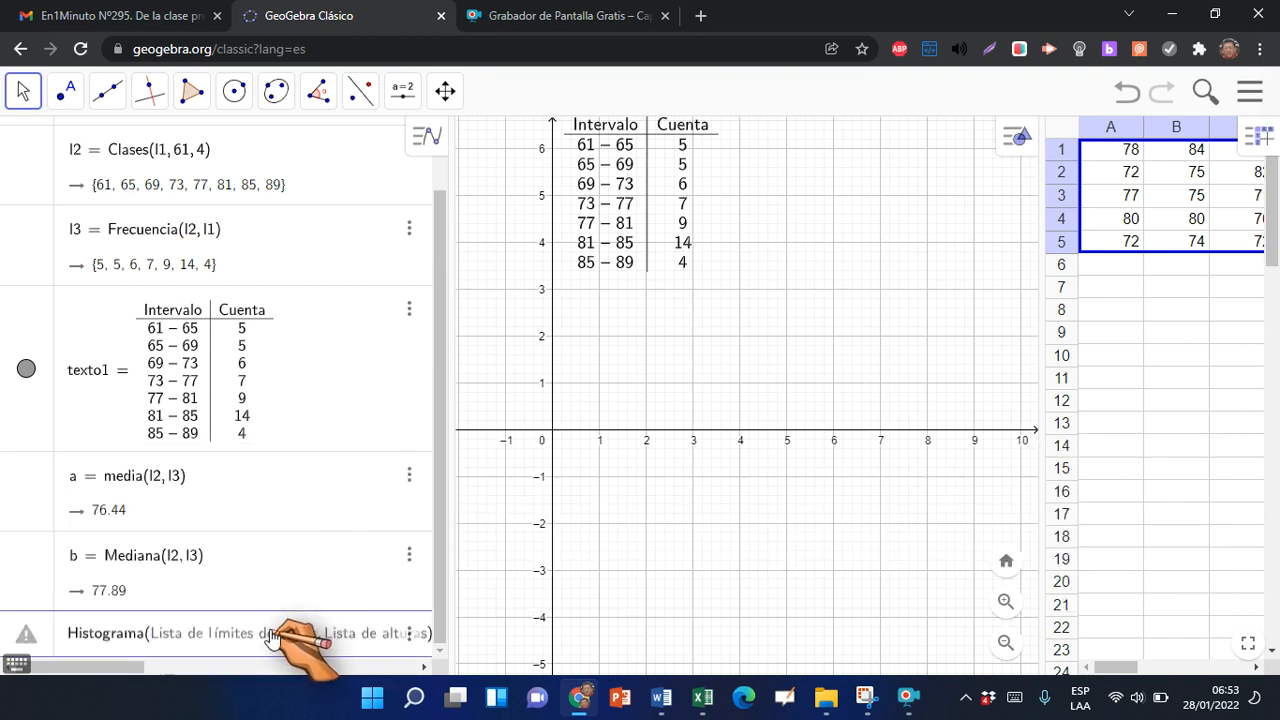
pyautogui.write('l2')
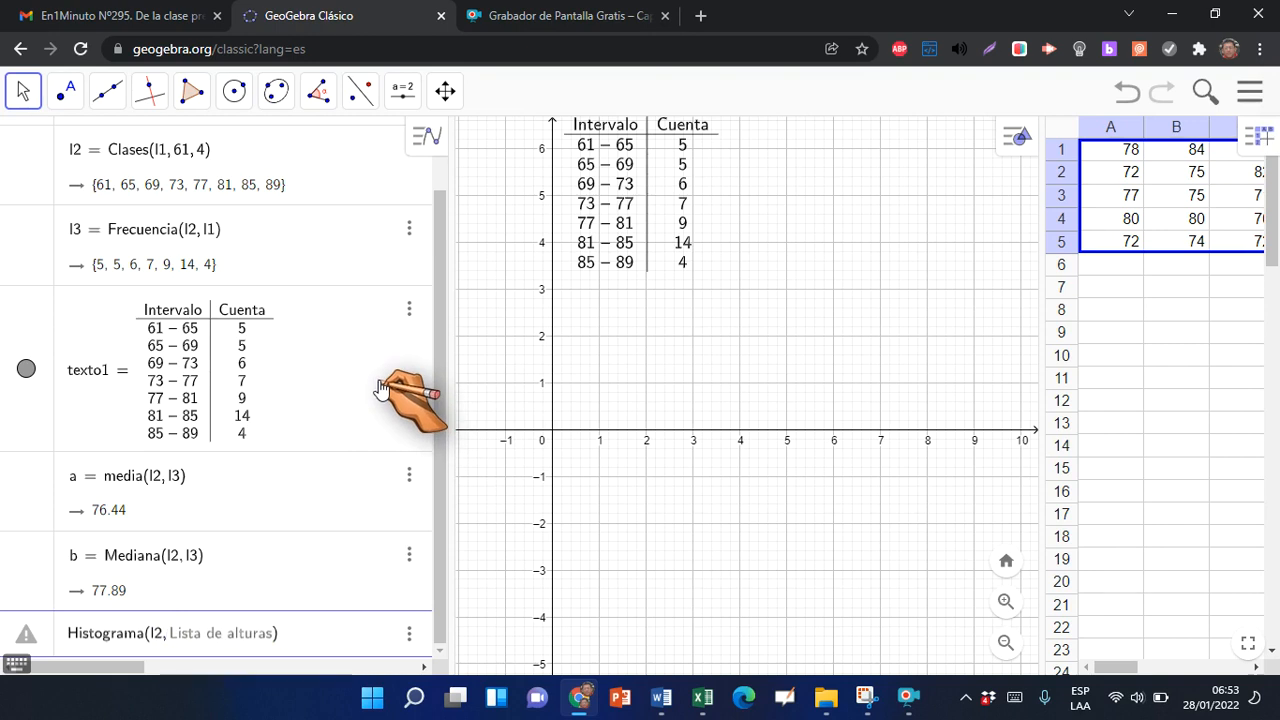
pyautogui.write('l3')
pyautogui.press('Return')
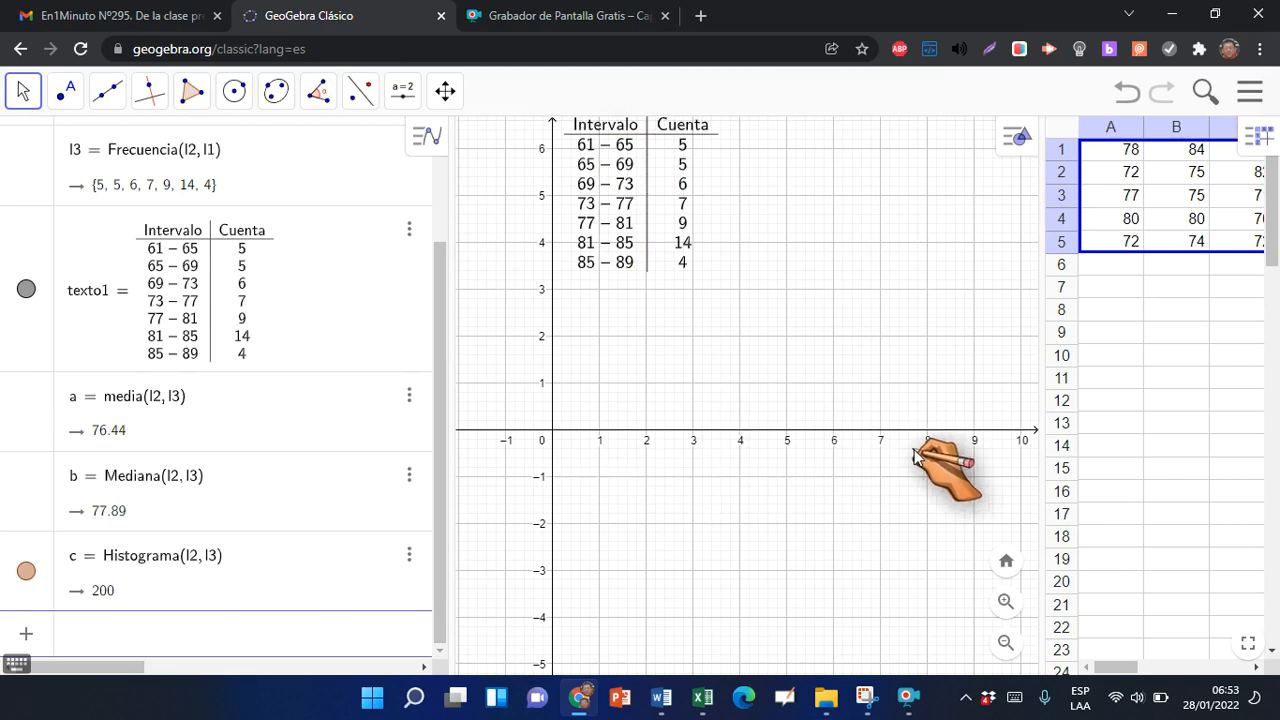
# Hide the spreadsheet view (Hoja de Cálculo) and rescale both axes so the whole histogram fits in the graphics view
pyautogui.click(1250, 92)
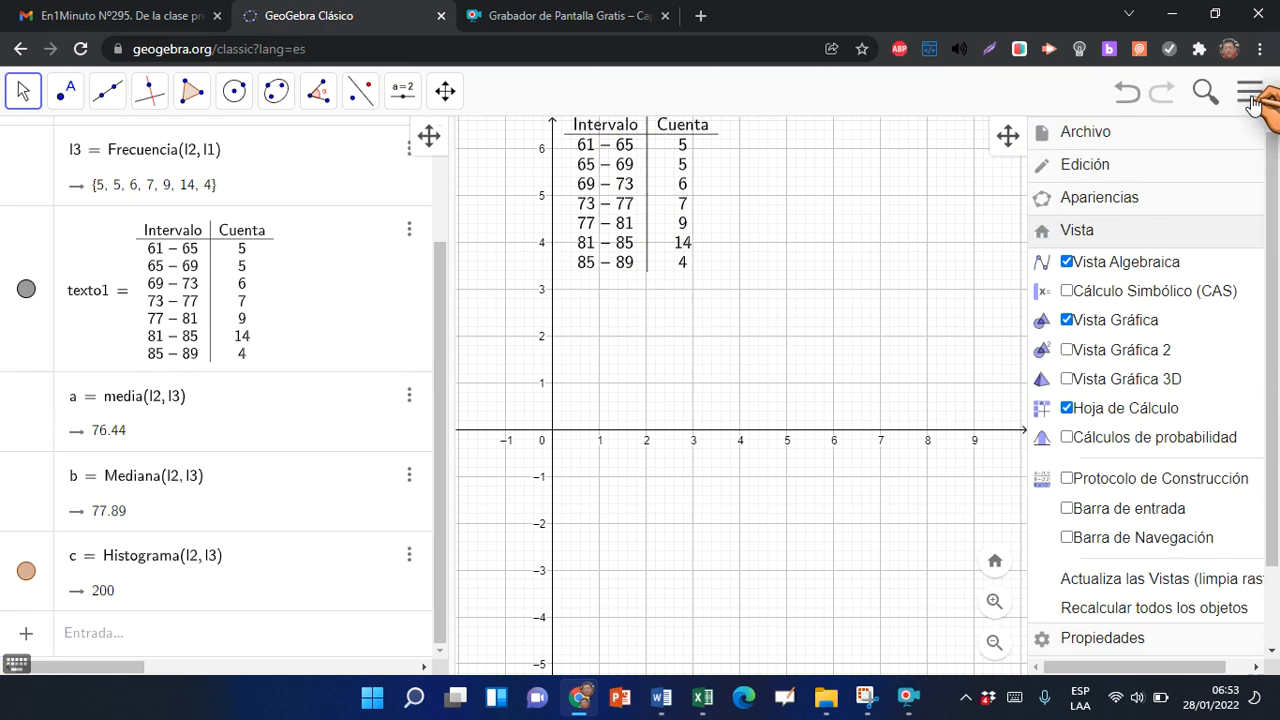
pyautogui.click(1067, 409)
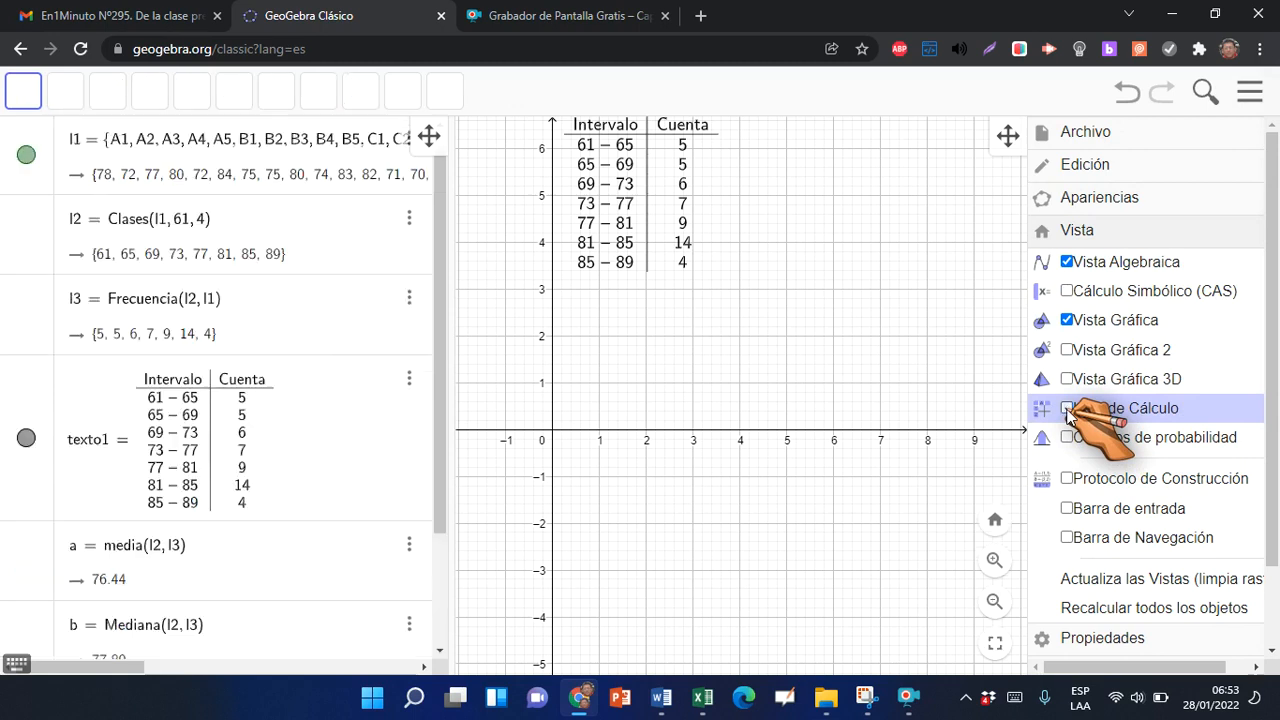
pyautogui.click(974, 214)
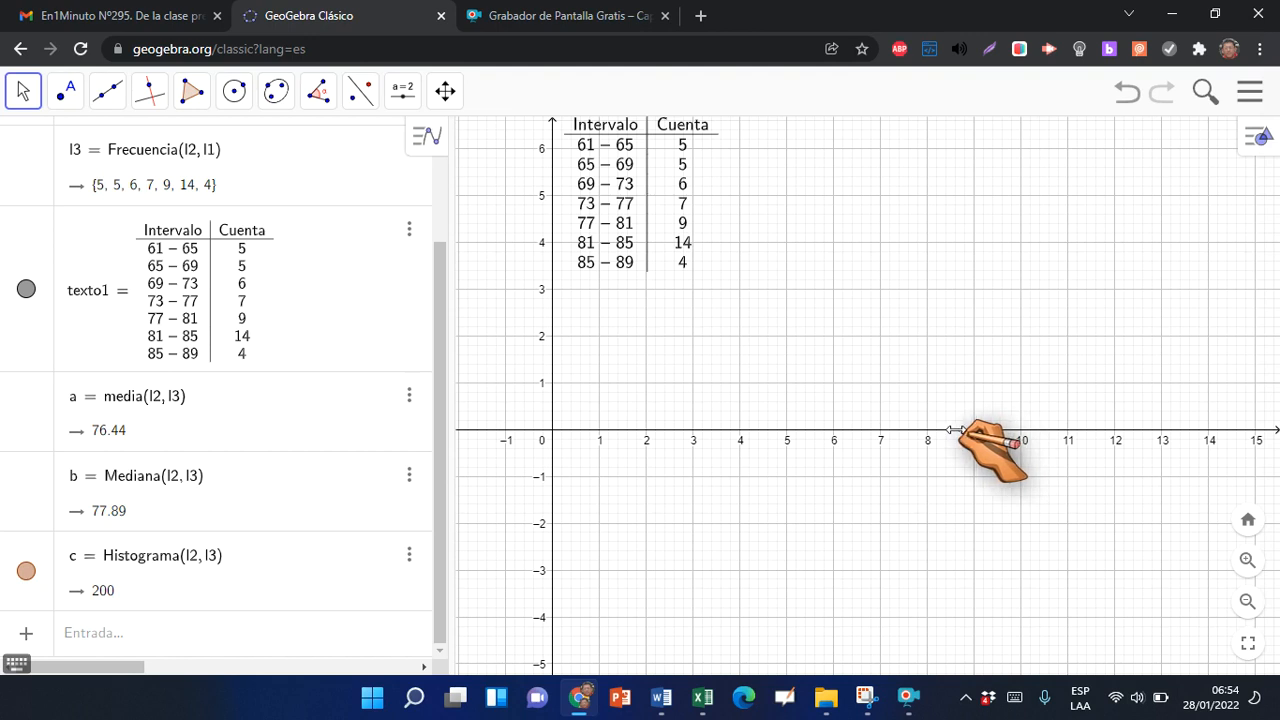
pyautogui.moveTo(959, 430); pyautogui.dragTo(617, 428)
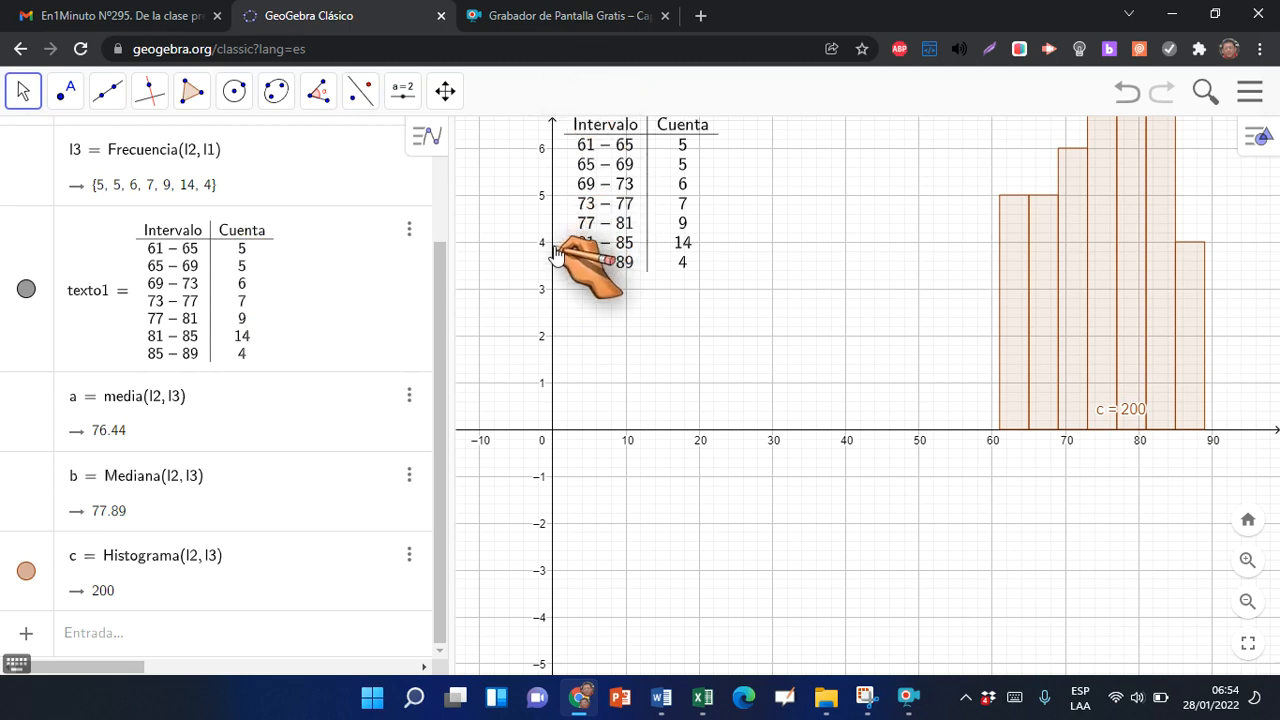
pyautogui.moveTo(555, 252); pyautogui.dragTo(553, 262)
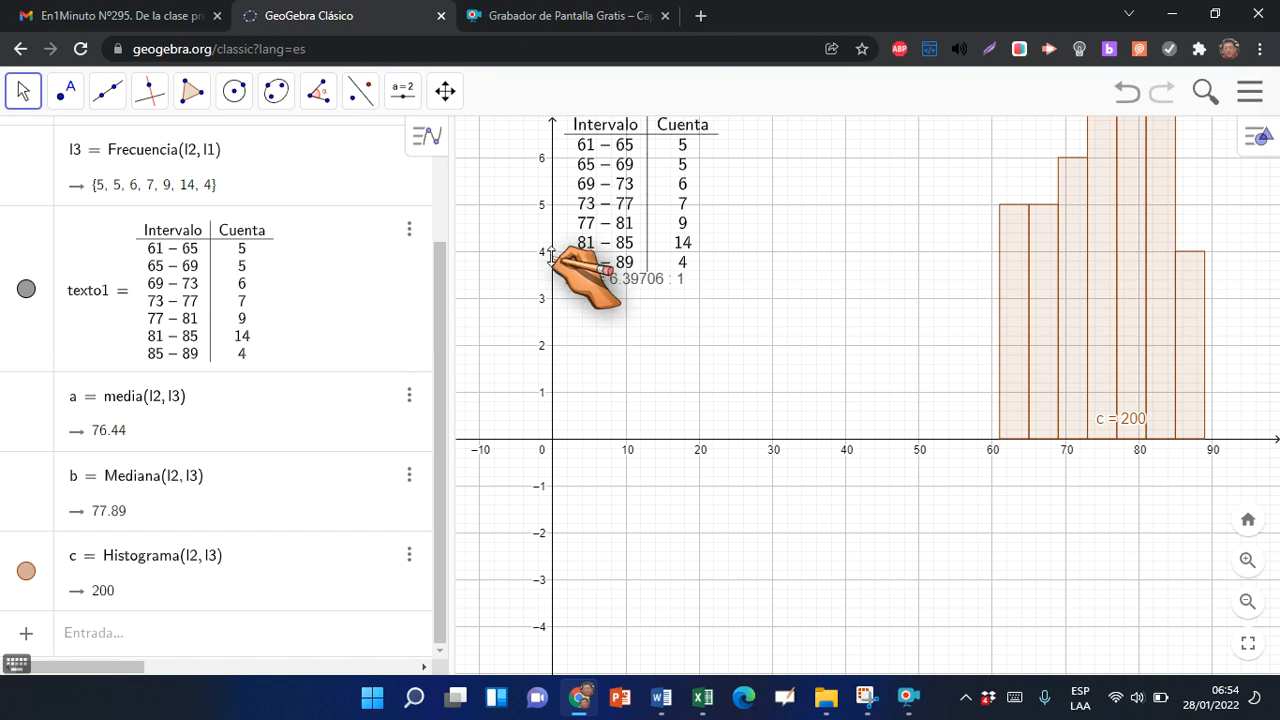
pyautogui.moveTo(551, 255); pyautogui.dragTo(551, 366)
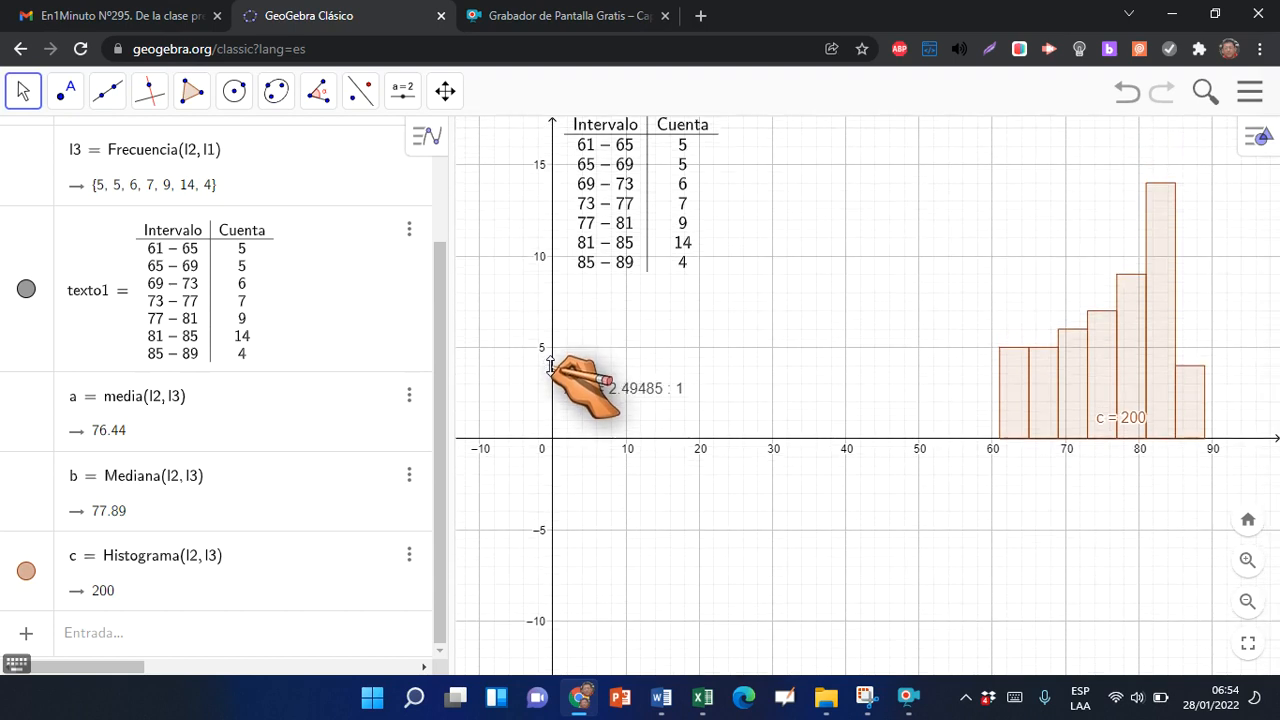
pyautogui.moveTo(551, 366); pyautogui.dragTo(551, 362)
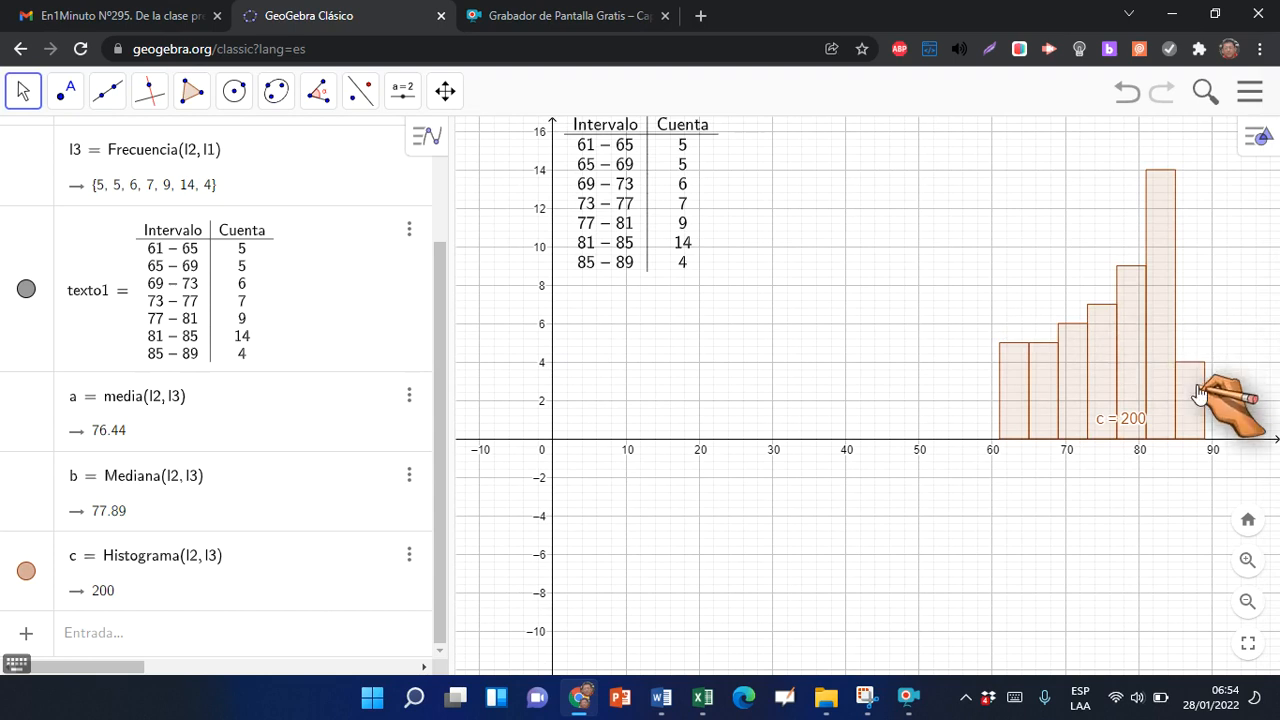
# Hide the histogram's label and set the y-axis to cross the x-axis just before 60, near the first bar
pyautogui.rightClick(1117, 413)
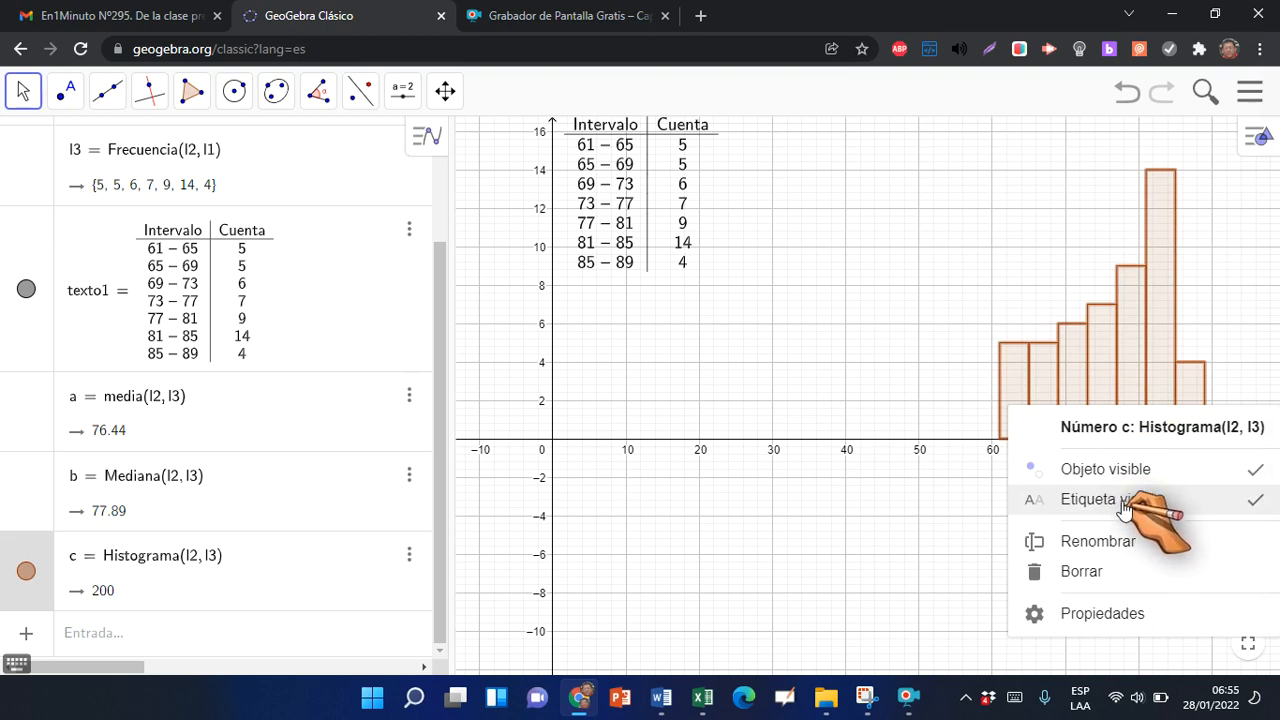
pyautogui.click(1205, 510)
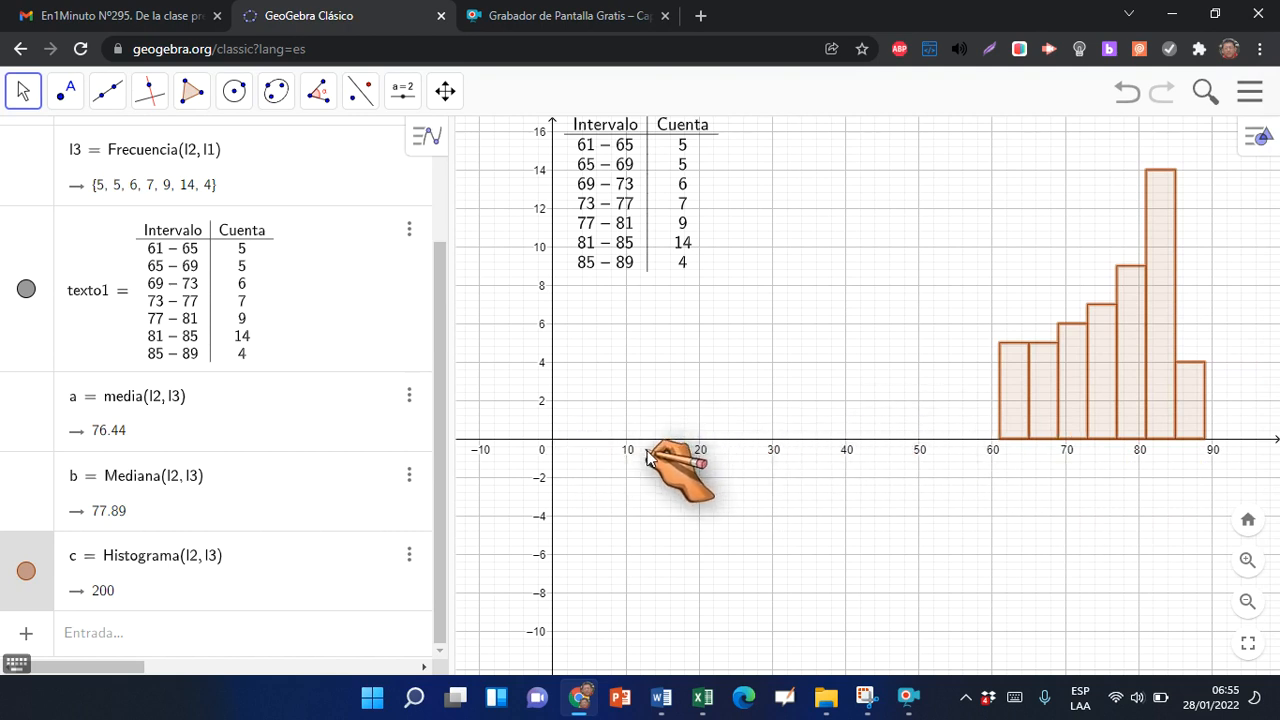
pyautogui.rightClick(556, 386)
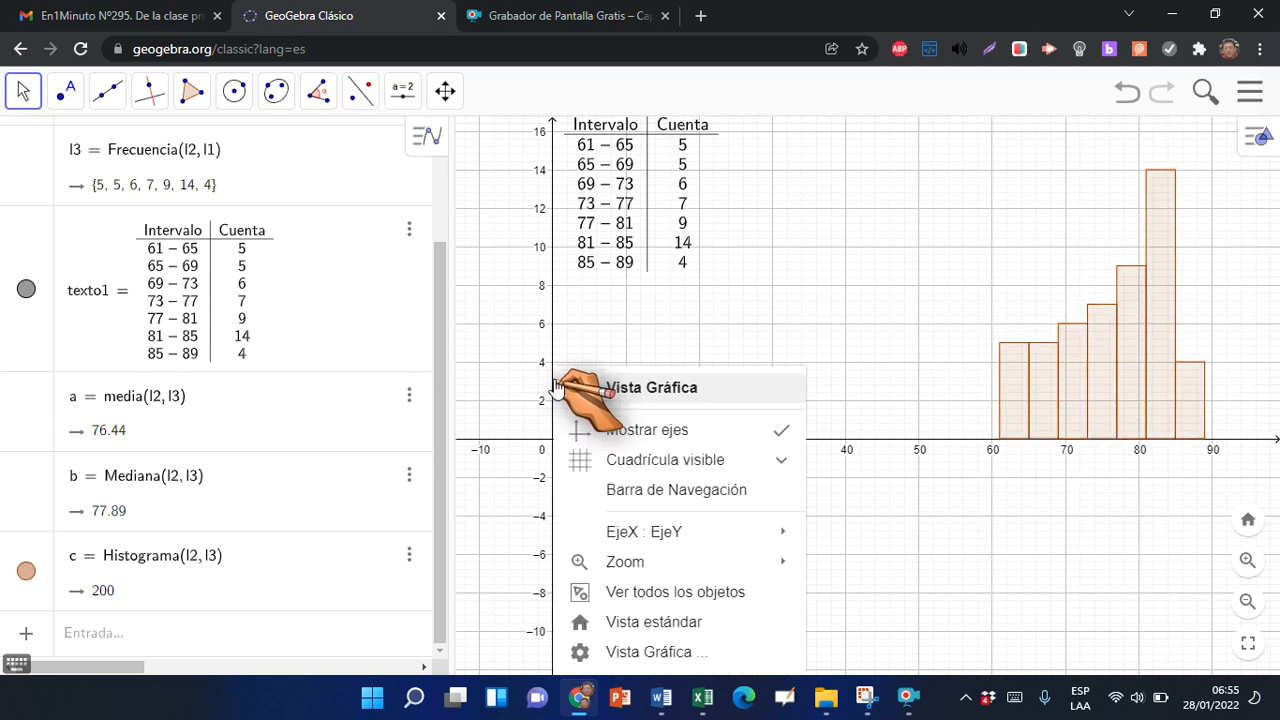
pyautogui.click(646, 652)
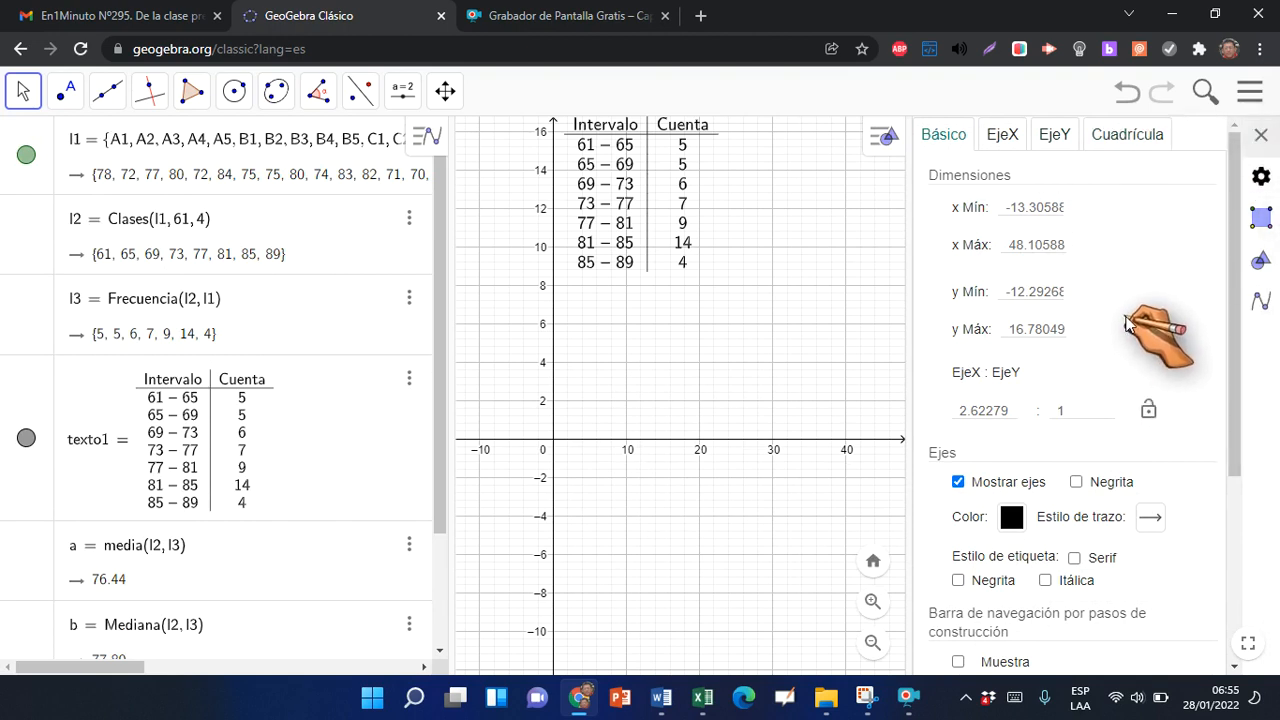
pyautogui.click(1054, 134)
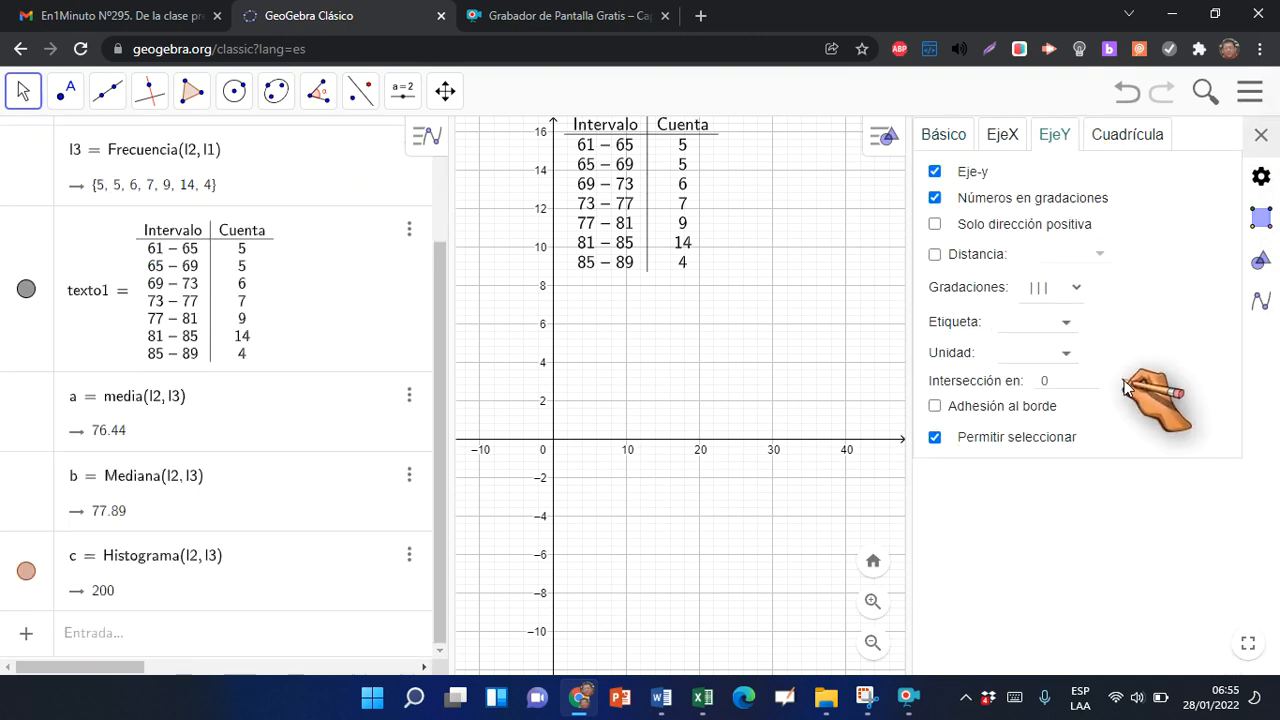
pyautogui.click(1045, 383)
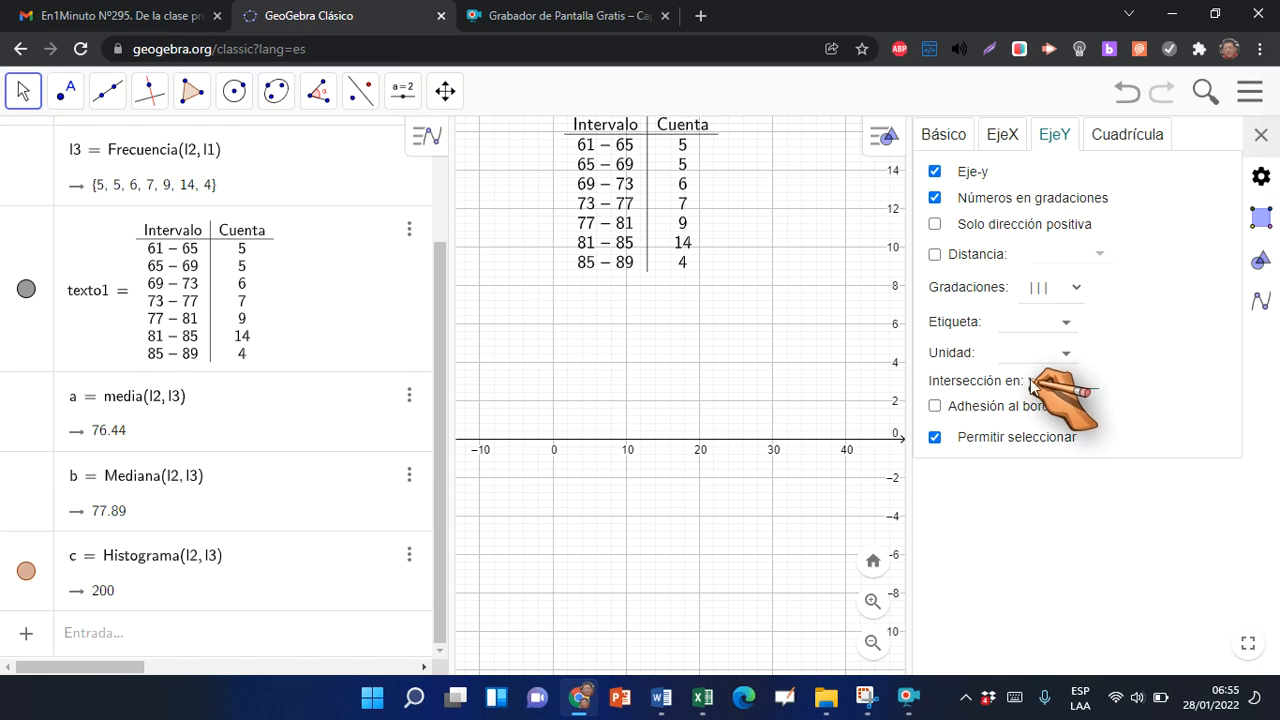
pyautogui.click(1262, 136)
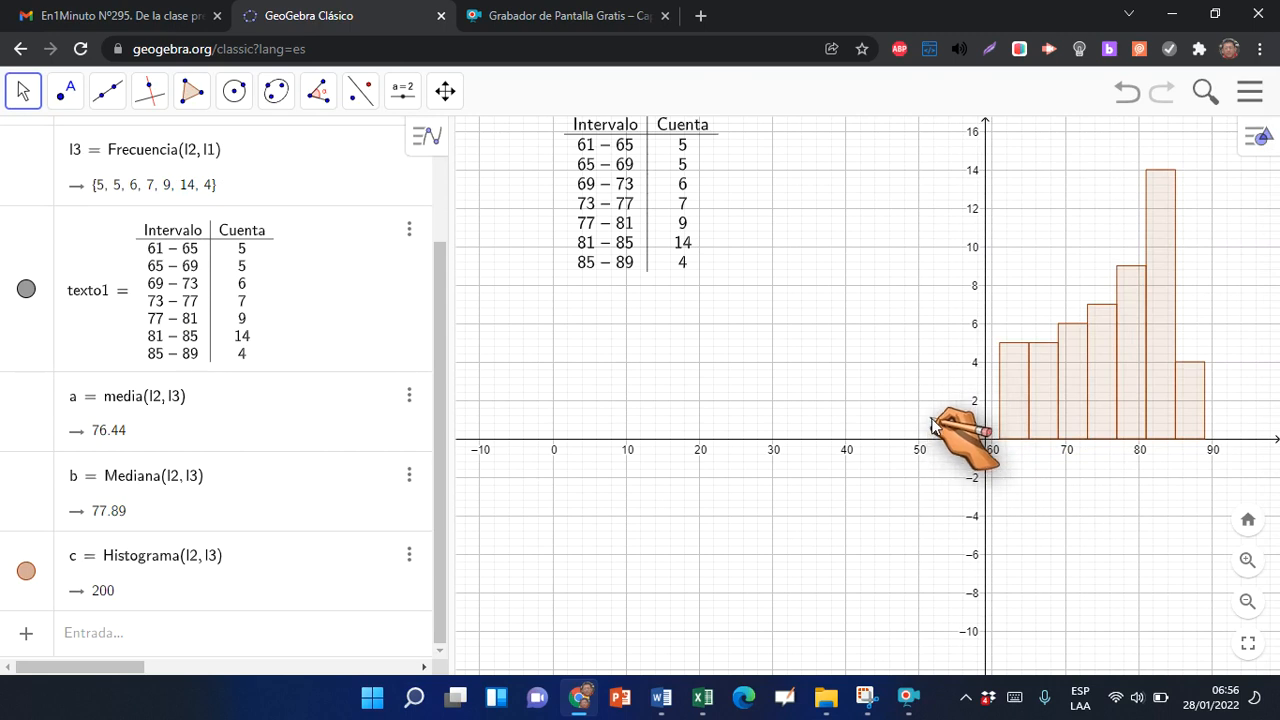
# Shift the graphics view so the histogram has free space beside it, and move the frequency table there, clear of the bars
pyautogui.click(445, 91)
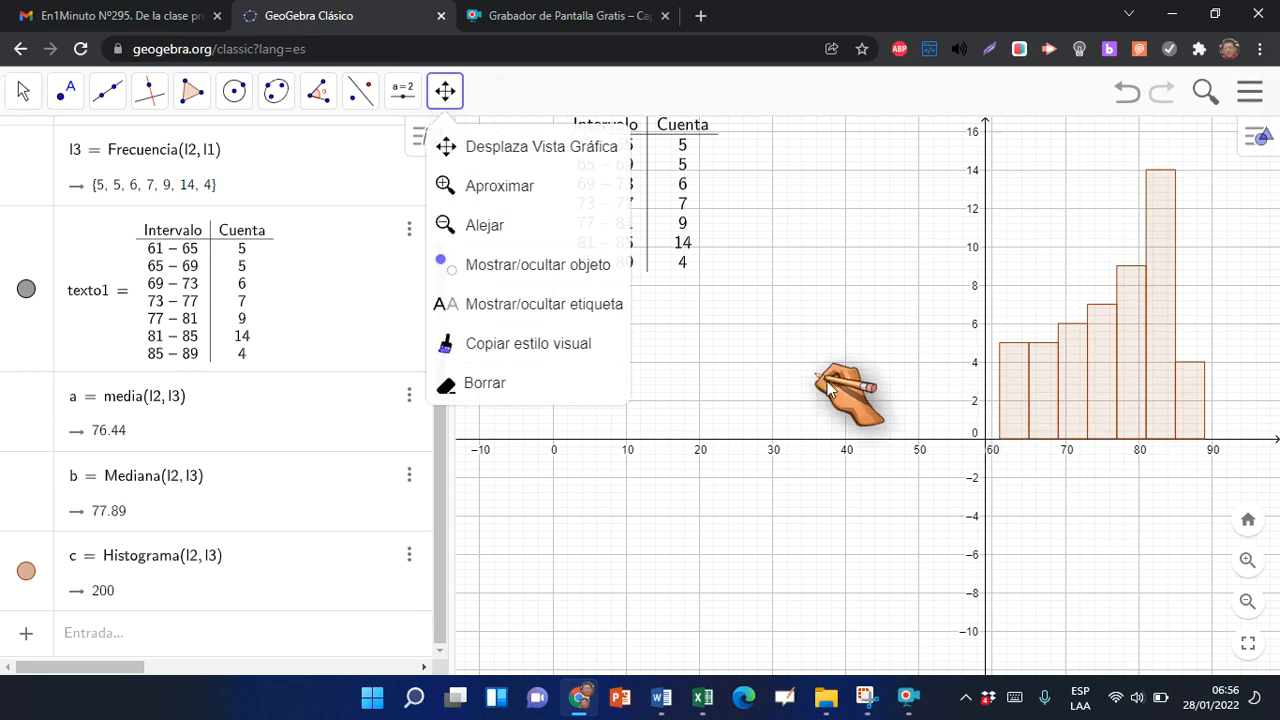
pyautogui.moveTo(877, 383); pyautogui.dragTo(462, 376)
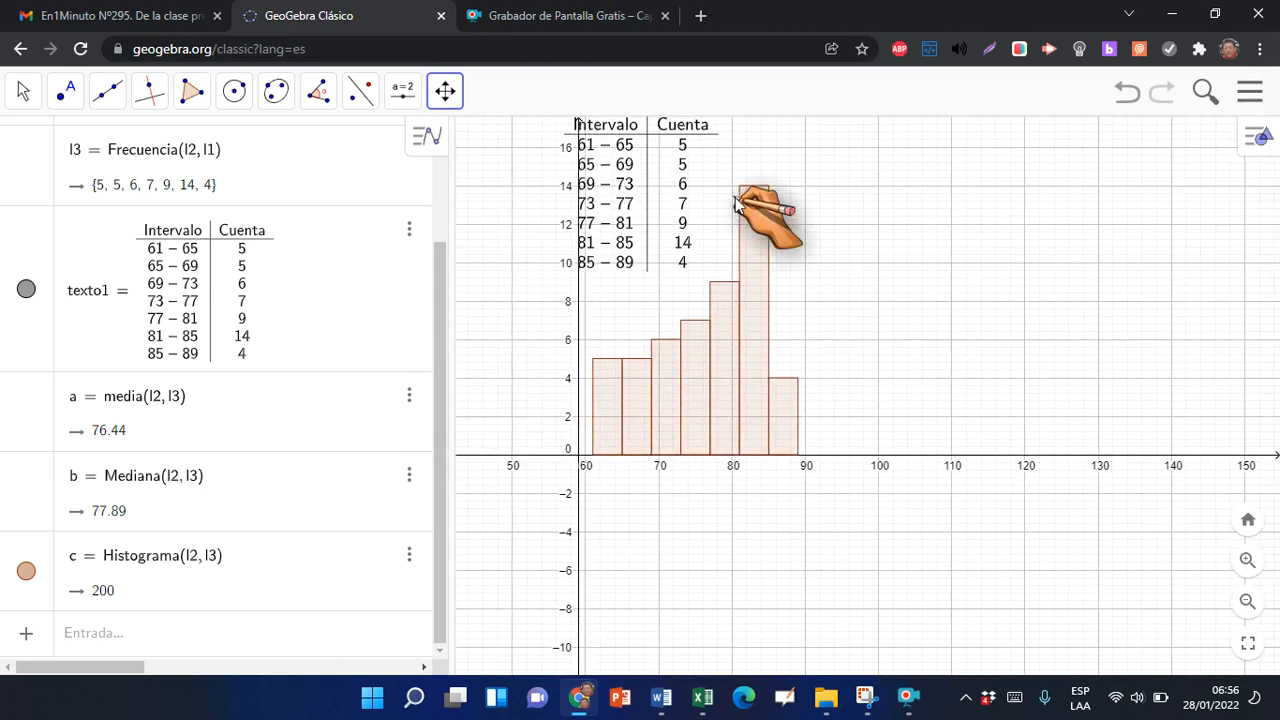
pyautogui.moveTo(680, 147)
pyautogui.mouseDown()
pyautogui.moveTo(822, 150)
pyautogui.moveTo(686, 155)
pyautogui.mouseUp()
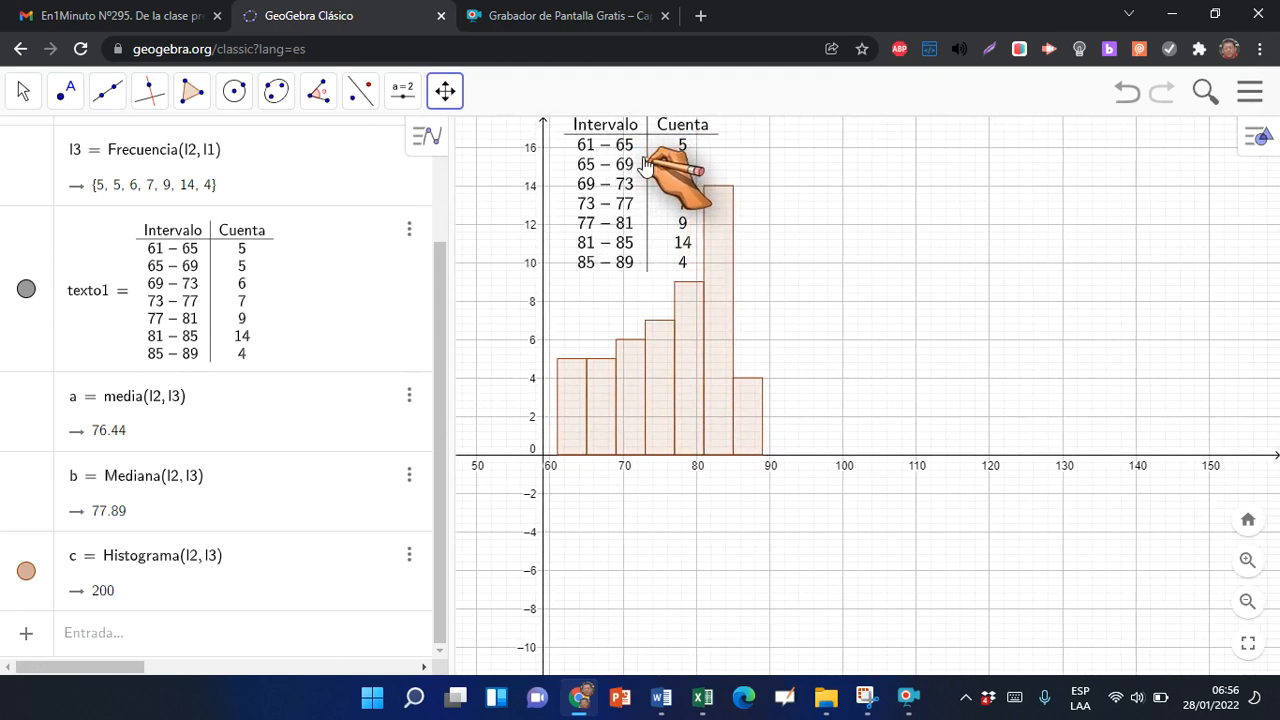
pyautogui.click(22, 95)
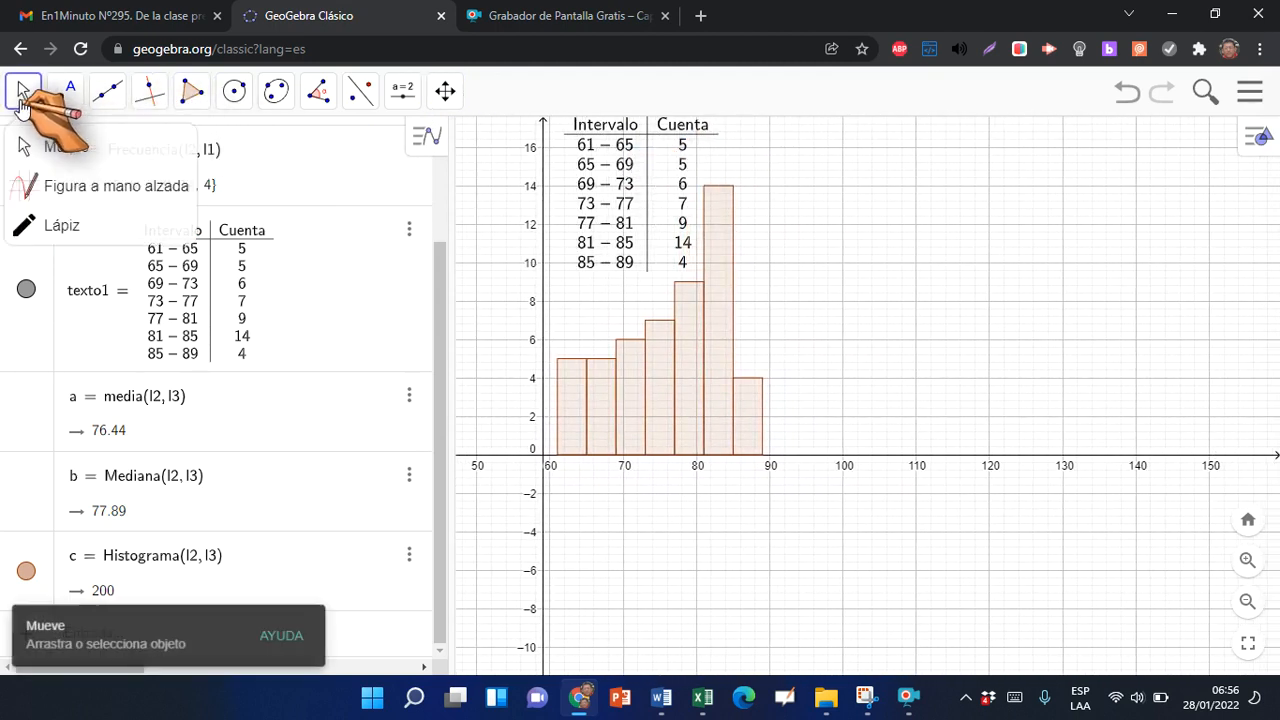
pyautogui.moveTo(654, 180); pyautogui.dragTo(945, 194)
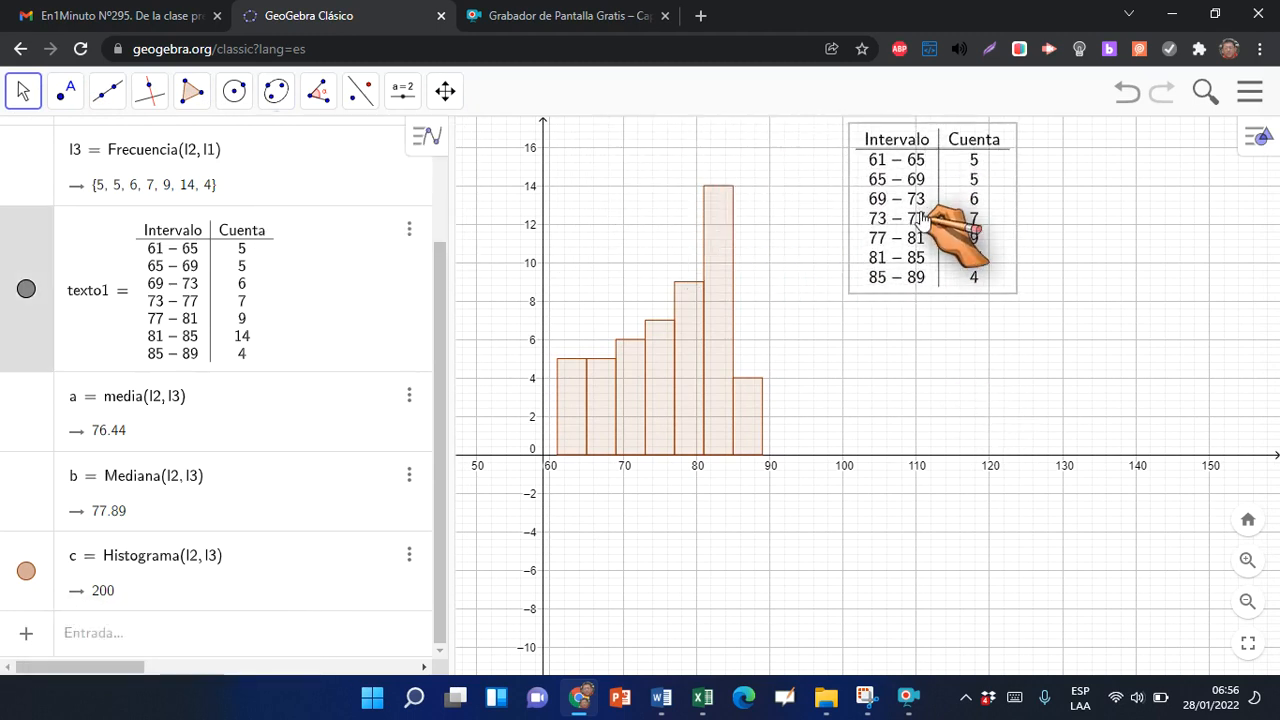
pyautogui.click(995, 373)
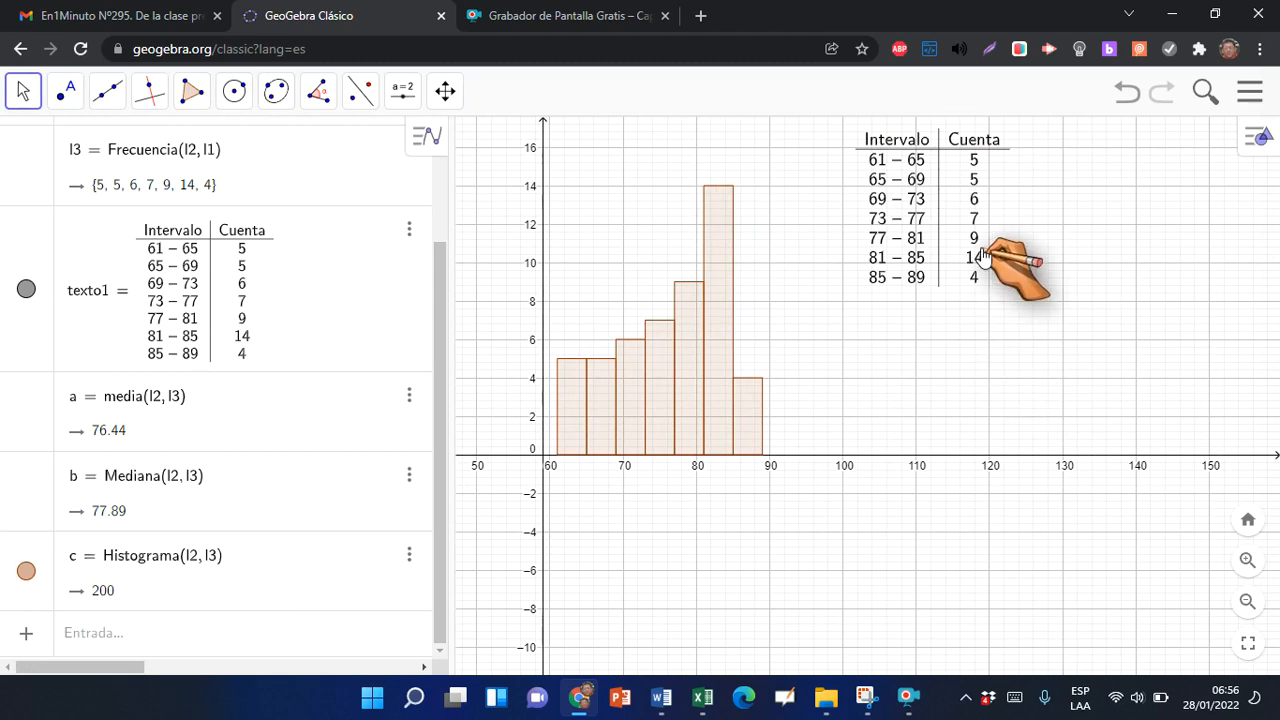
pyautogui.click(950, 215)
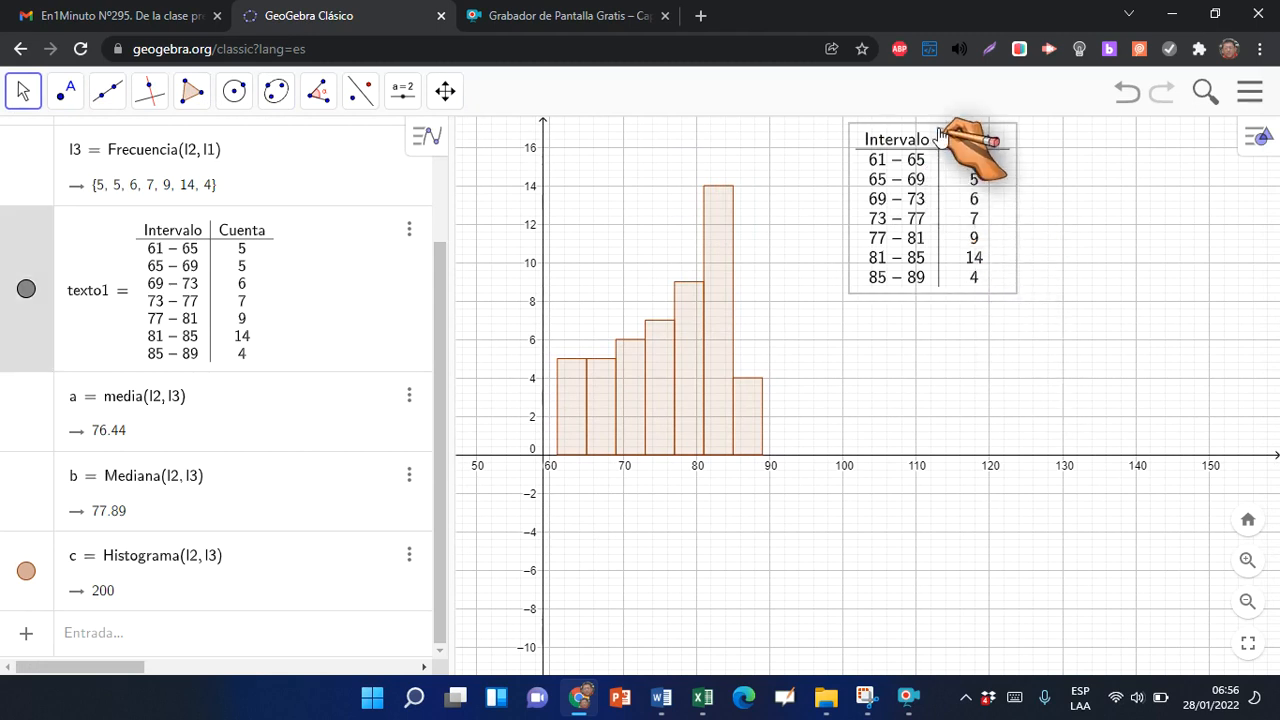
pyautogui.click(912, 349)
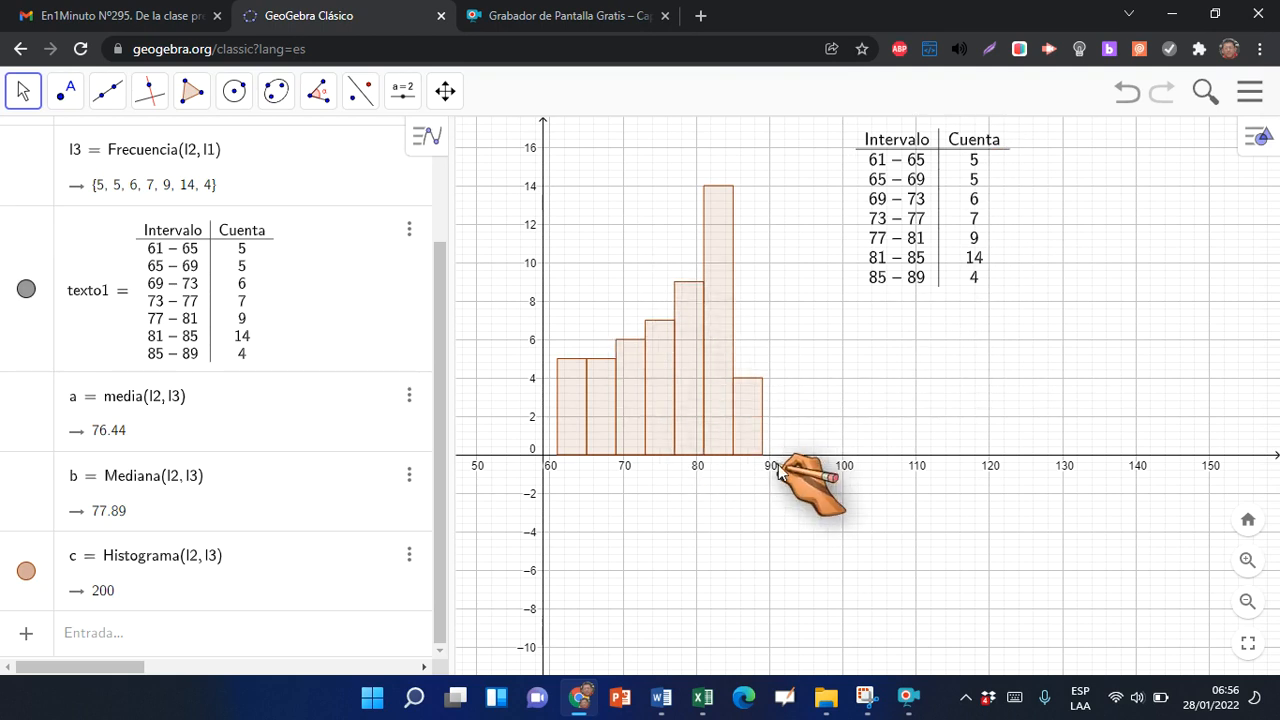
# Stretch the x-axis scale to widen the histogram bars, recentre the view, and move the frequency table farther from the last bar
pyautogui.moveTo(808, 456); pyautogui.dragTo(1126, 457)
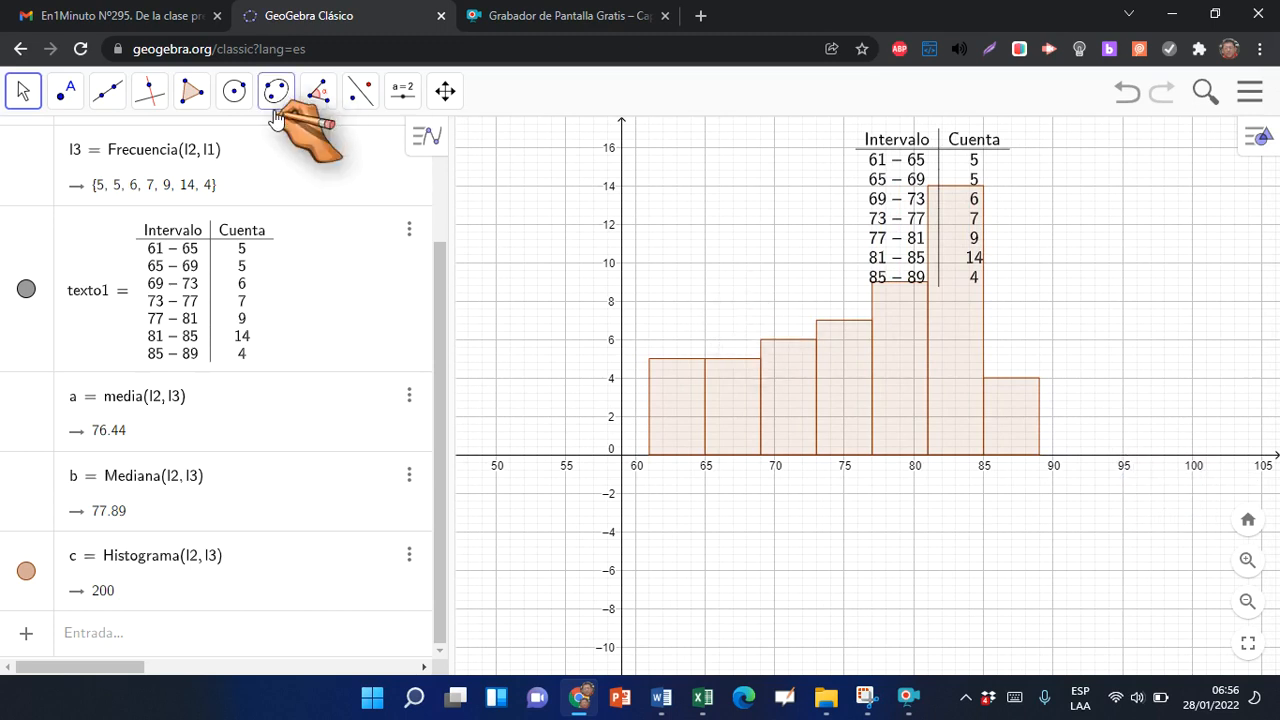
pyautogui.click(445, 91)
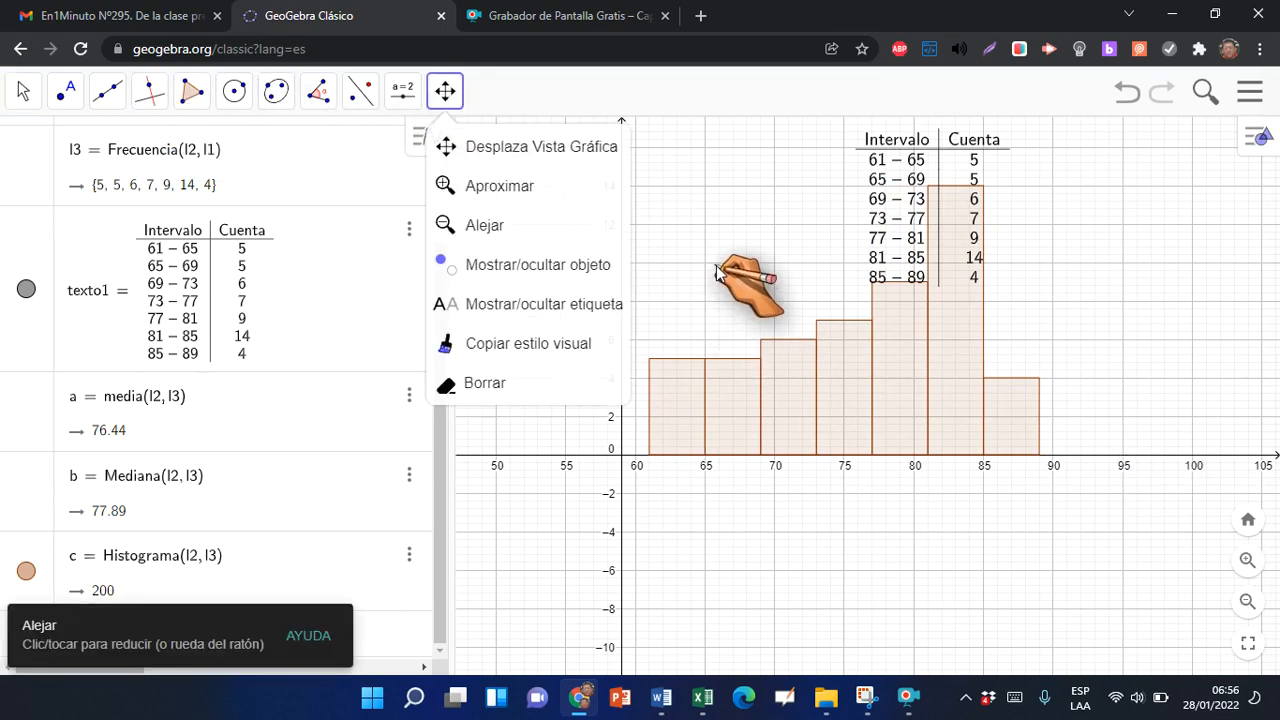
pyautogui.click(731, 272)
pyautogui.moveTo(700, 284); pyautogui.dragTo(588, 356)
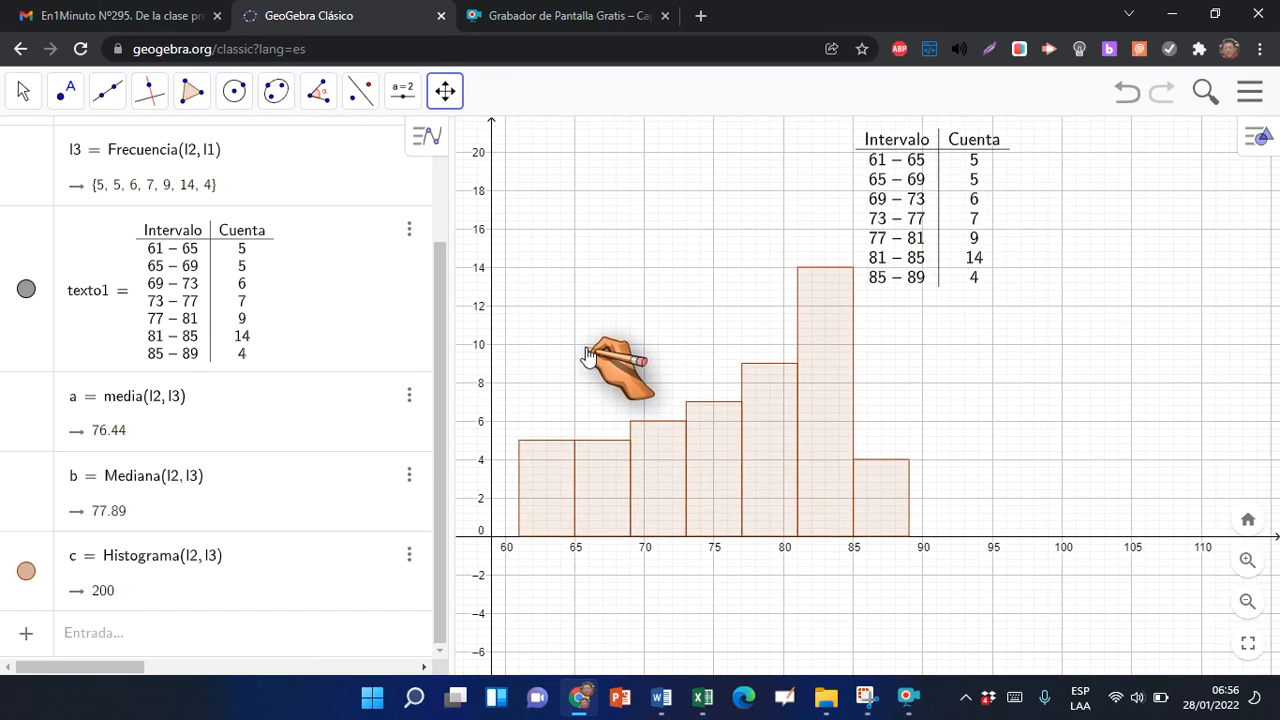
pyautogui.click(24, 92)
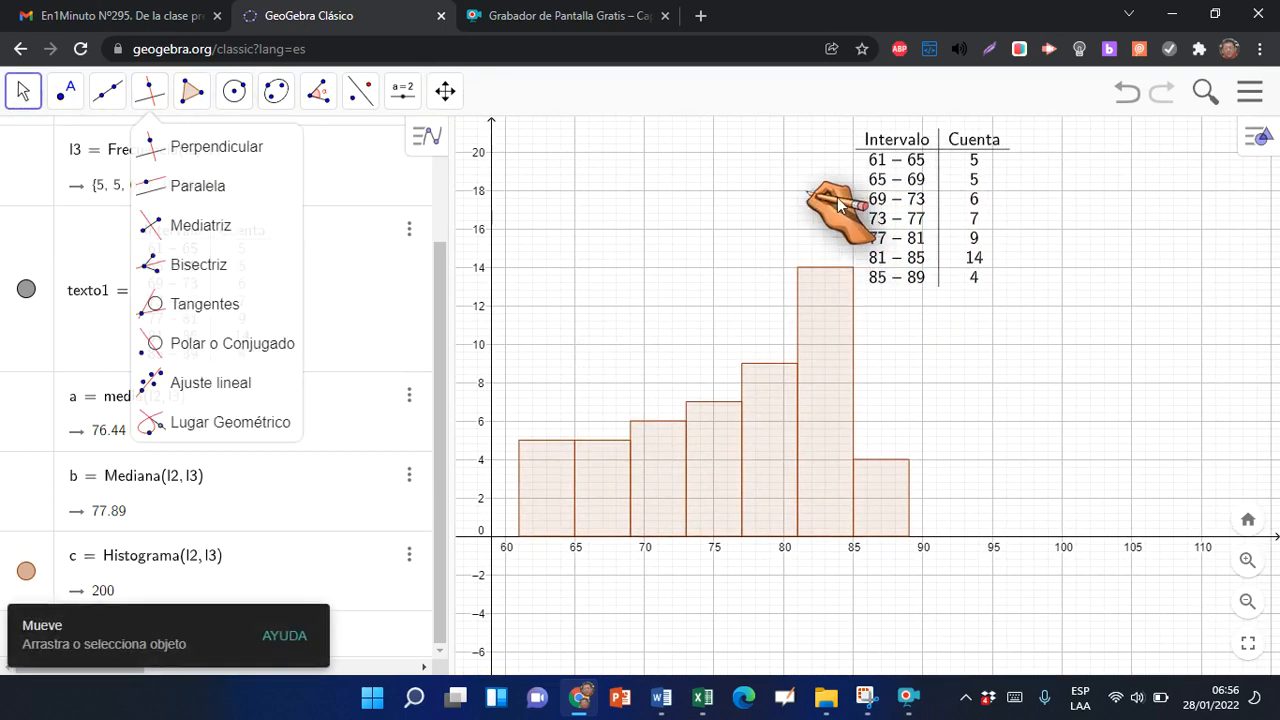
pyautogui.moveTo(971, 200); pyautogui.dragTo(1063, 218)
pyautogui.click(1100, 432)
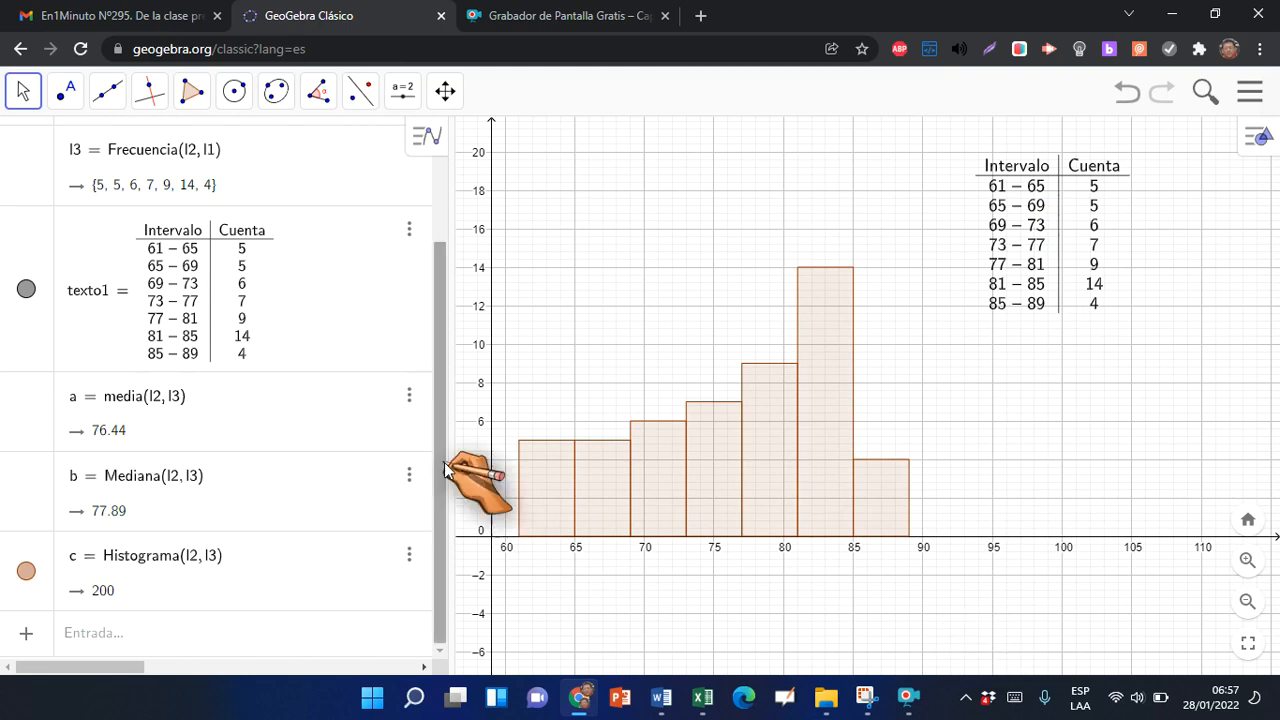
# Create the frequency polygon with PolígonoFrecuencias(l2, l3), using the class limits and the class frequencies
pyautogui.click(84, 638)
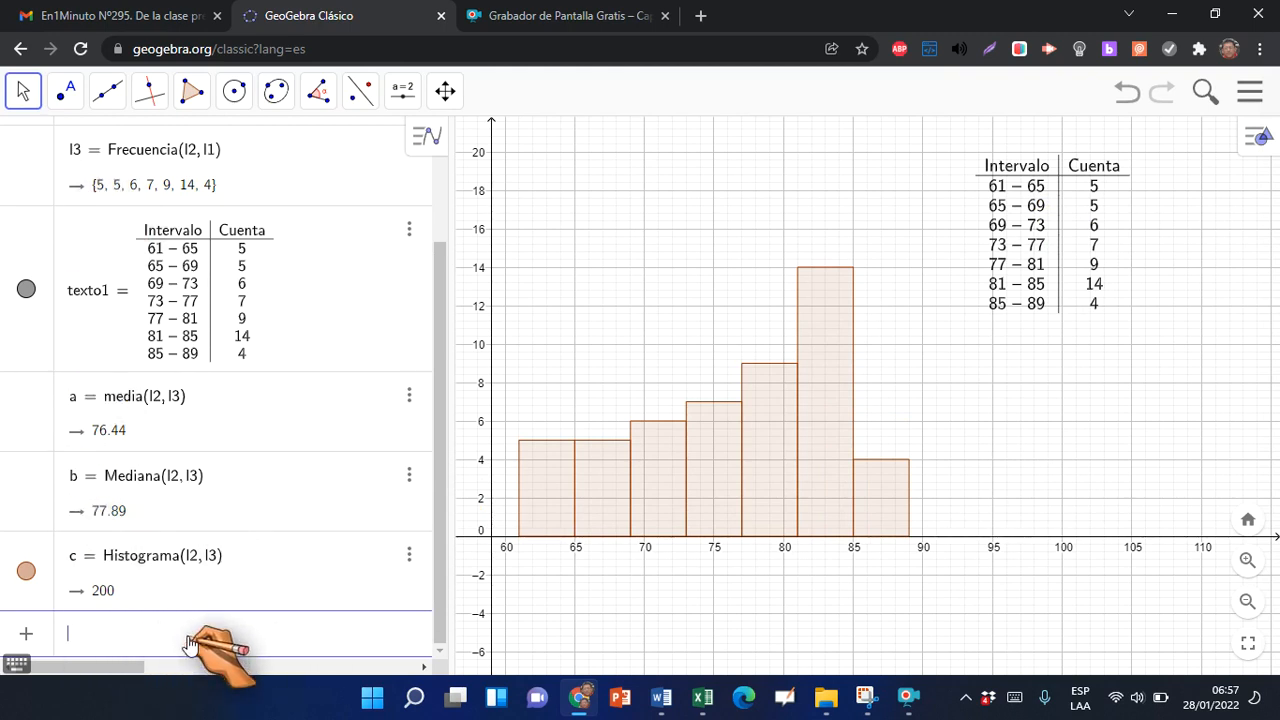
pyautogui.write('pol')
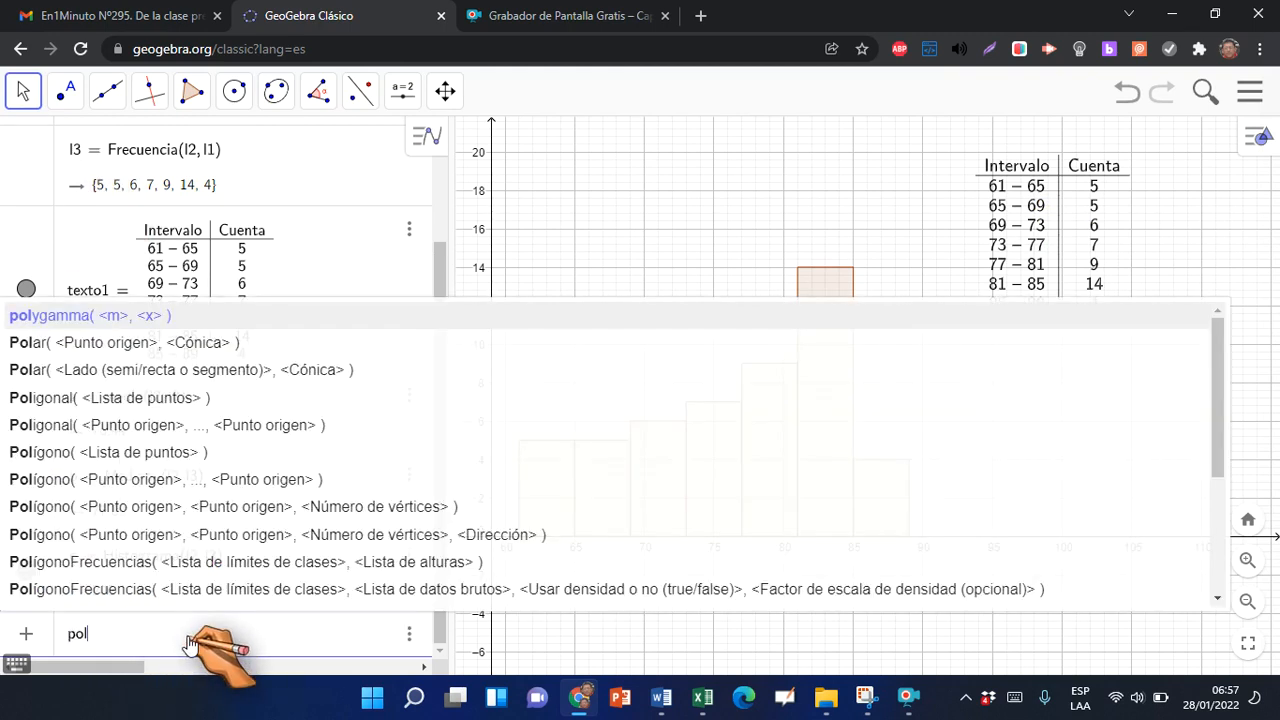
pyautogui.write('i')
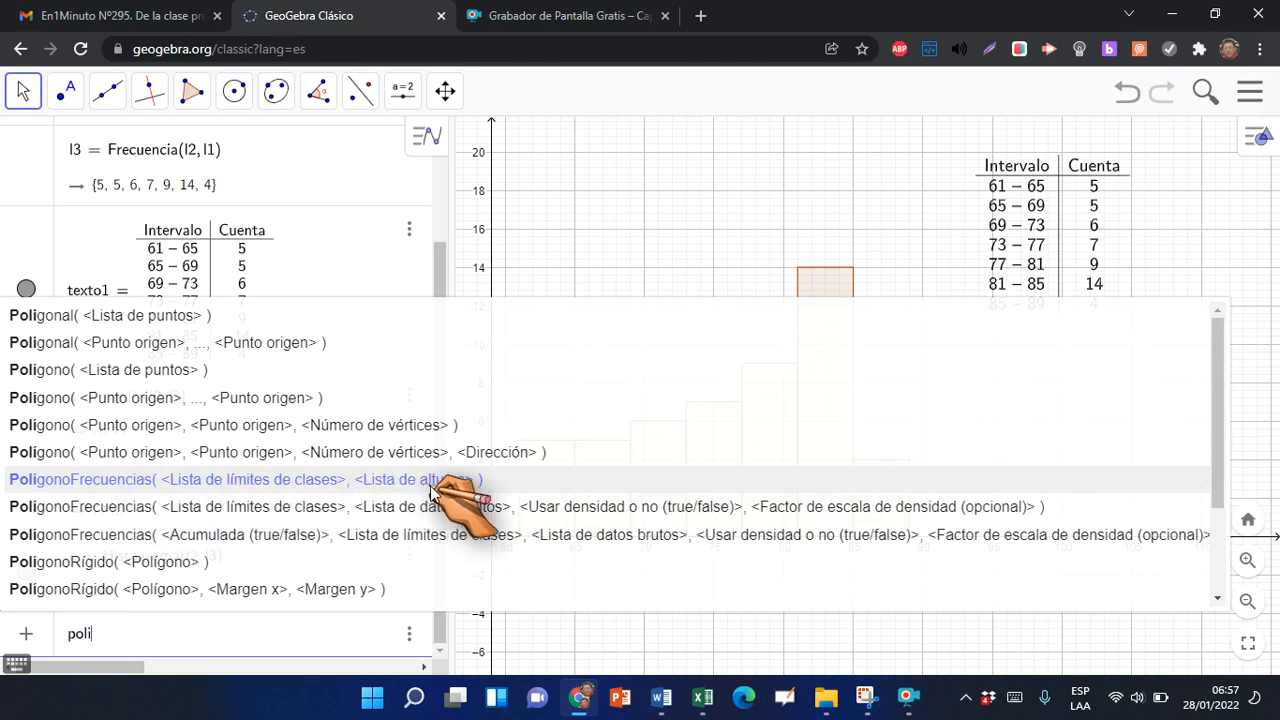
pyautogui.click(262, 485)
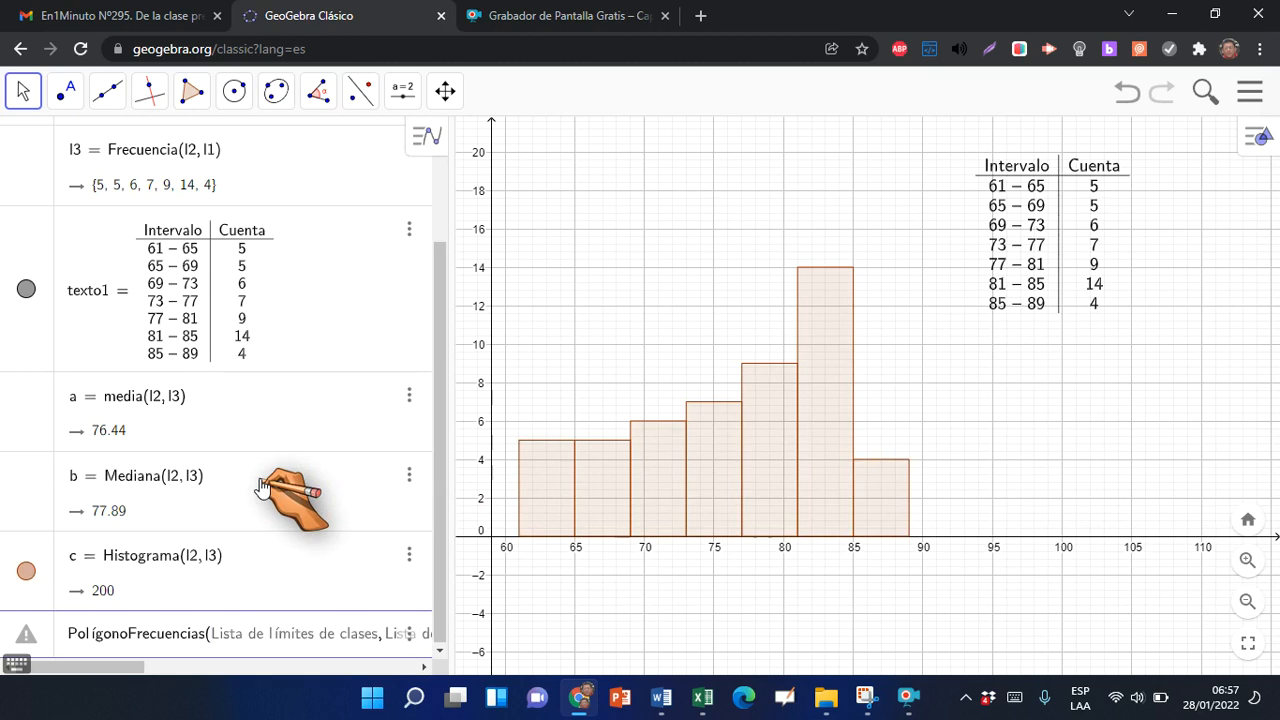
pyautogui.write('l2,')
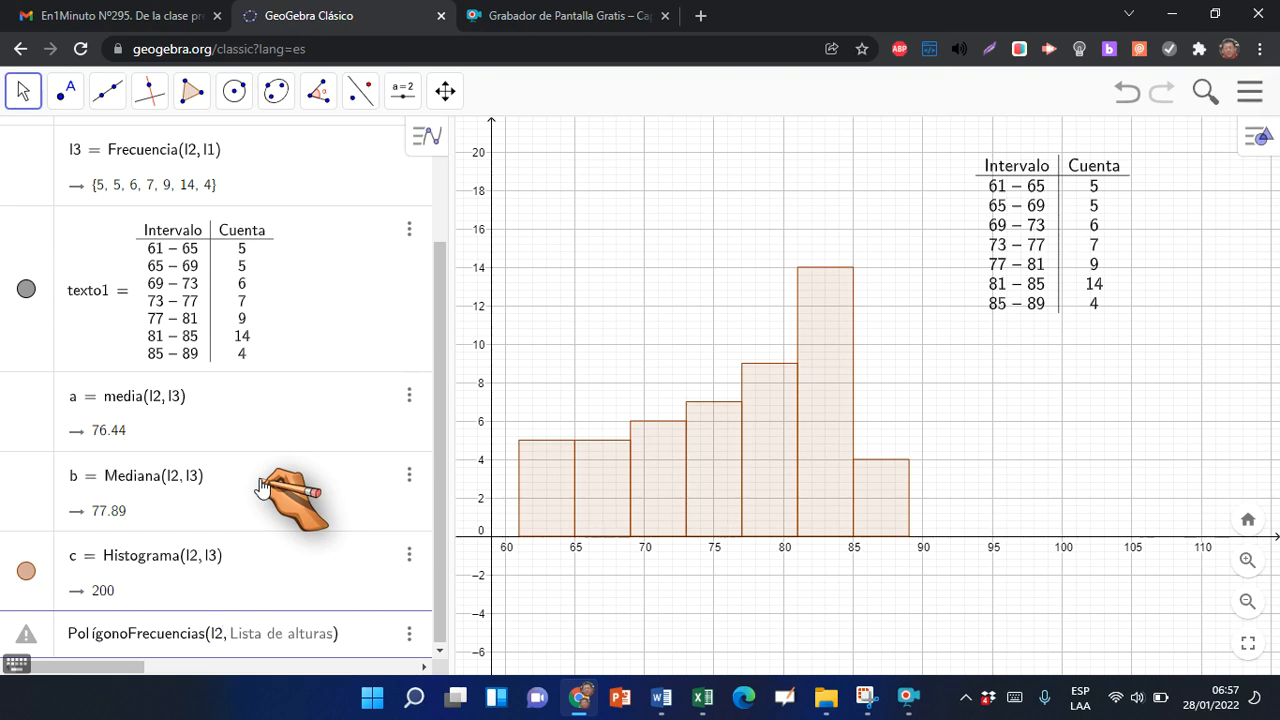
pyautogui.write('l3')
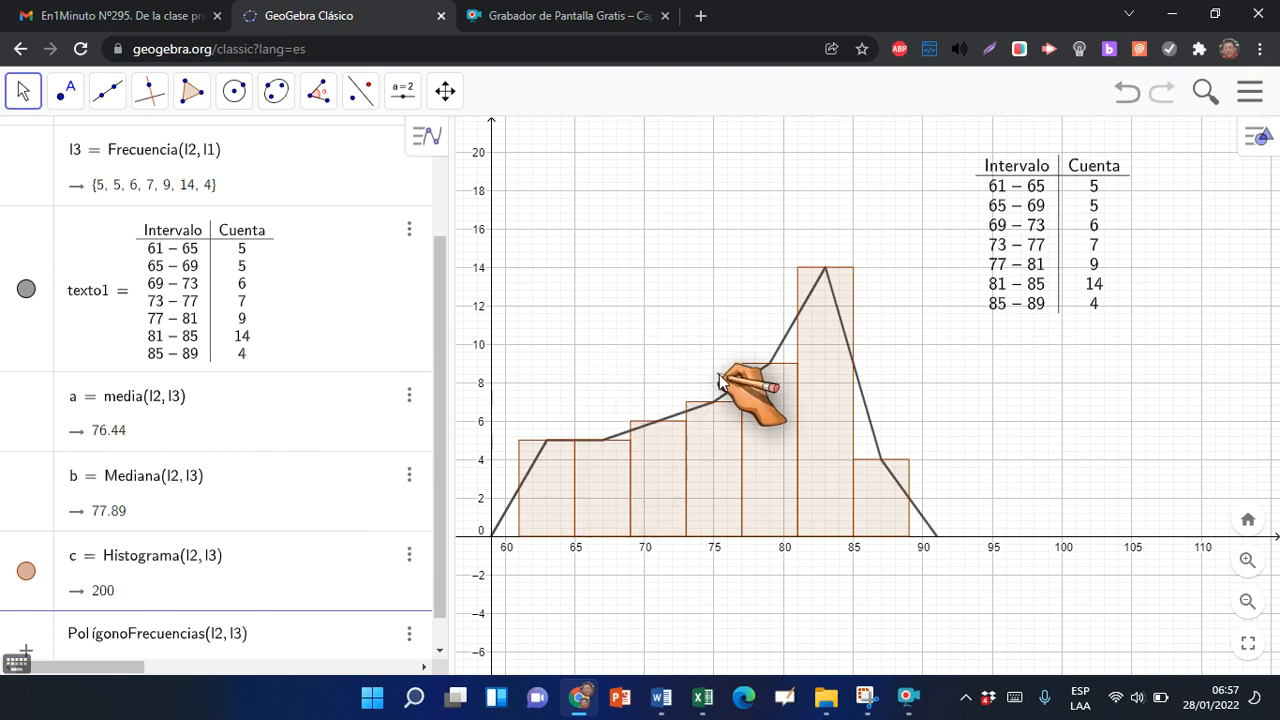
pyautogui.press('Return')
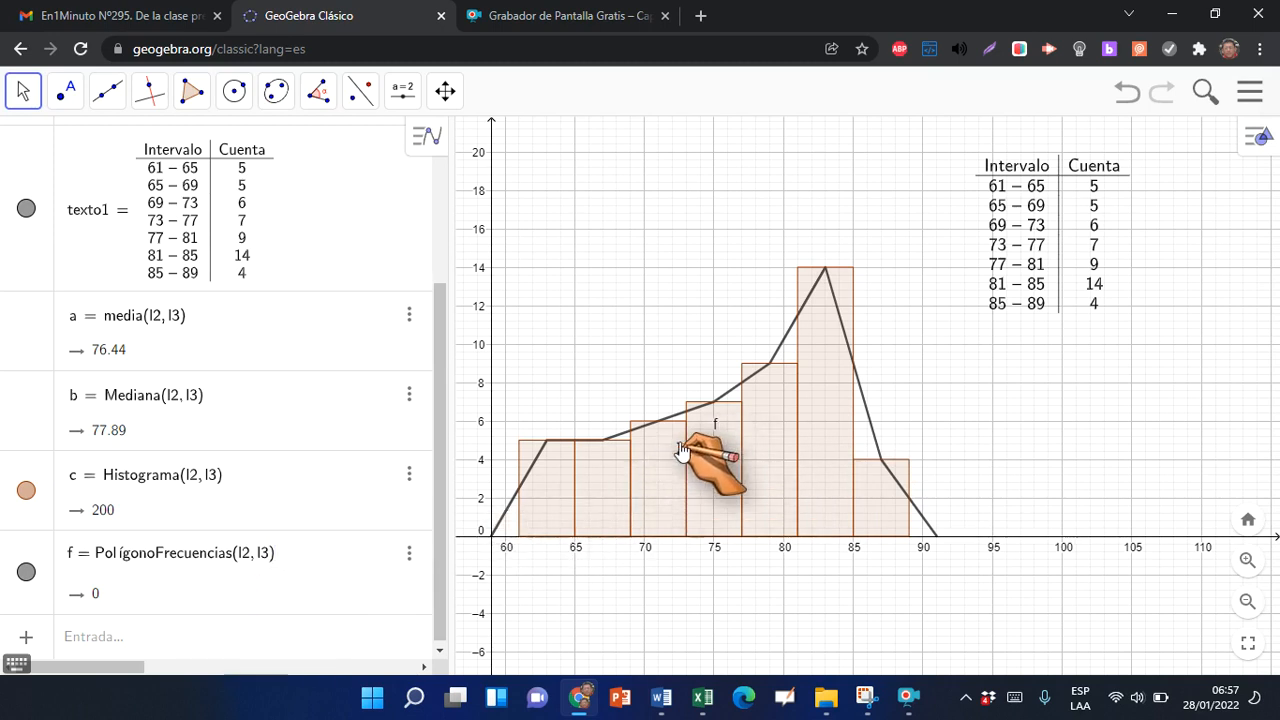
# Hide the label of the frequency polygon in the graphics view and deselect the polygon
pyautogui.rightClick(872, 424)
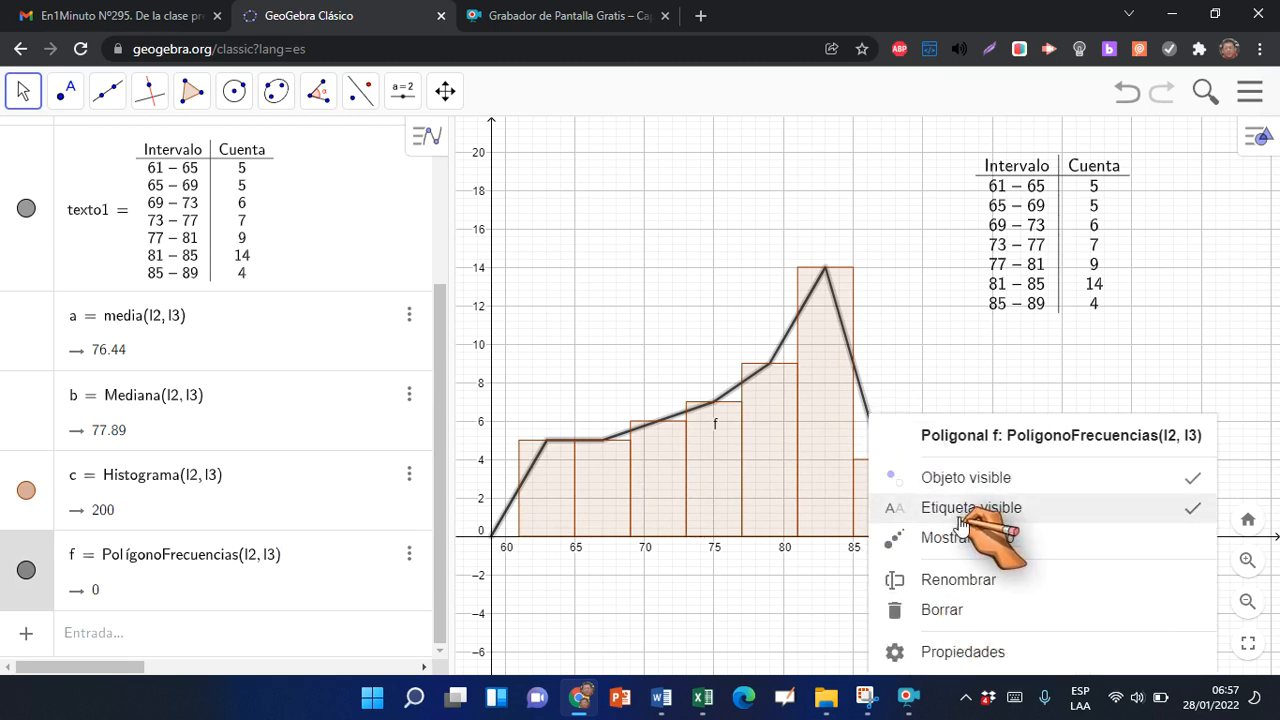
pyautogui.click(1000, 508)
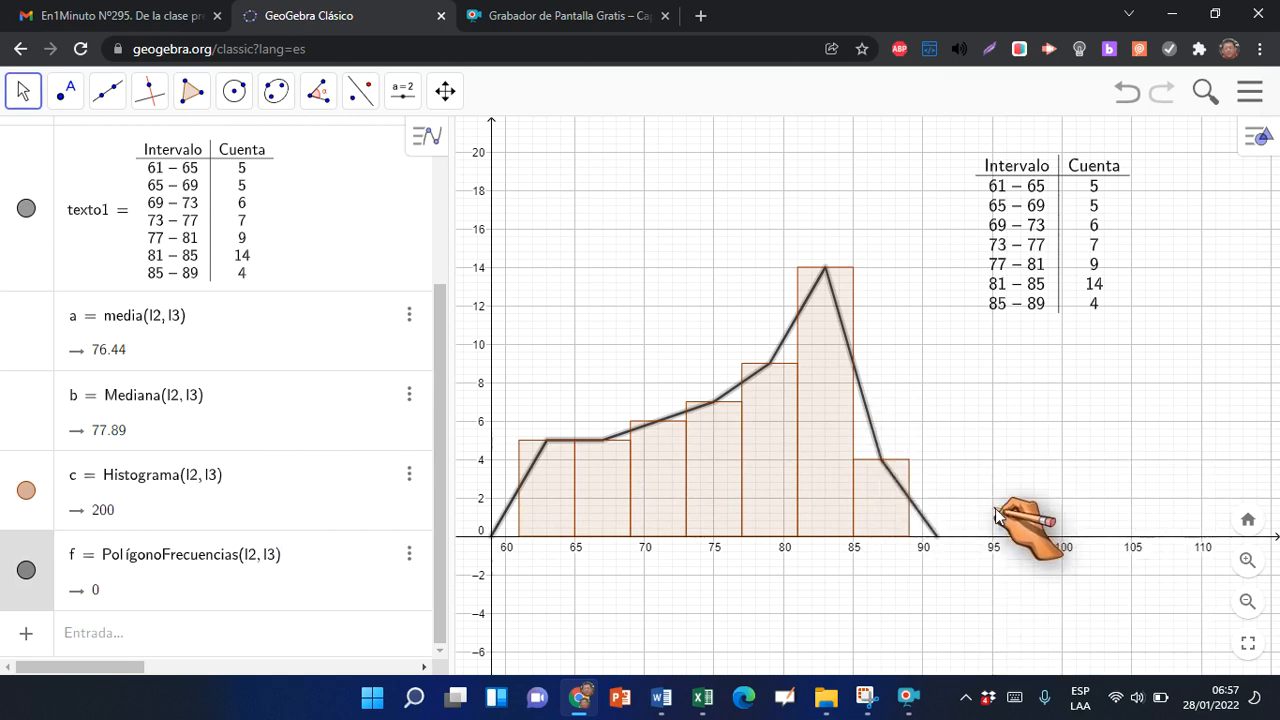
pyautogui.click(1112, 345)
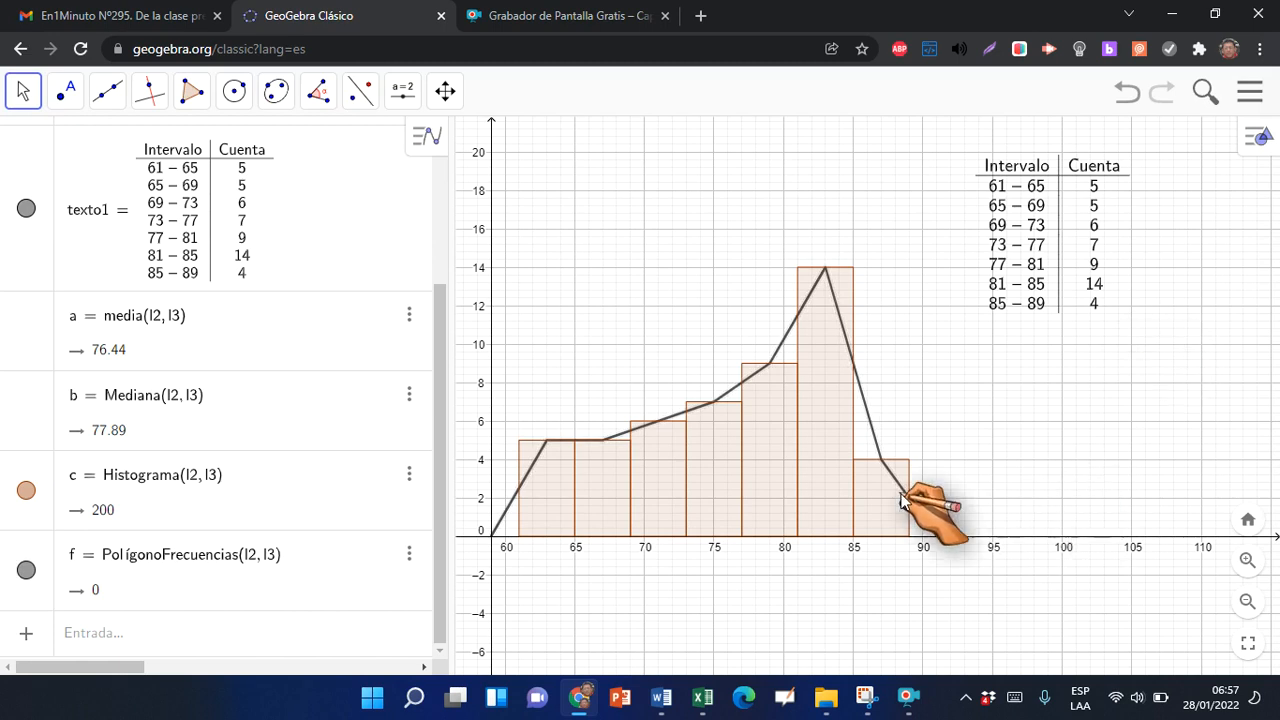
# Colour the histogram blue (#0000FF) and raise its fill opacity to a little over a quarter of the scale
pyautogui.click(815, 405)
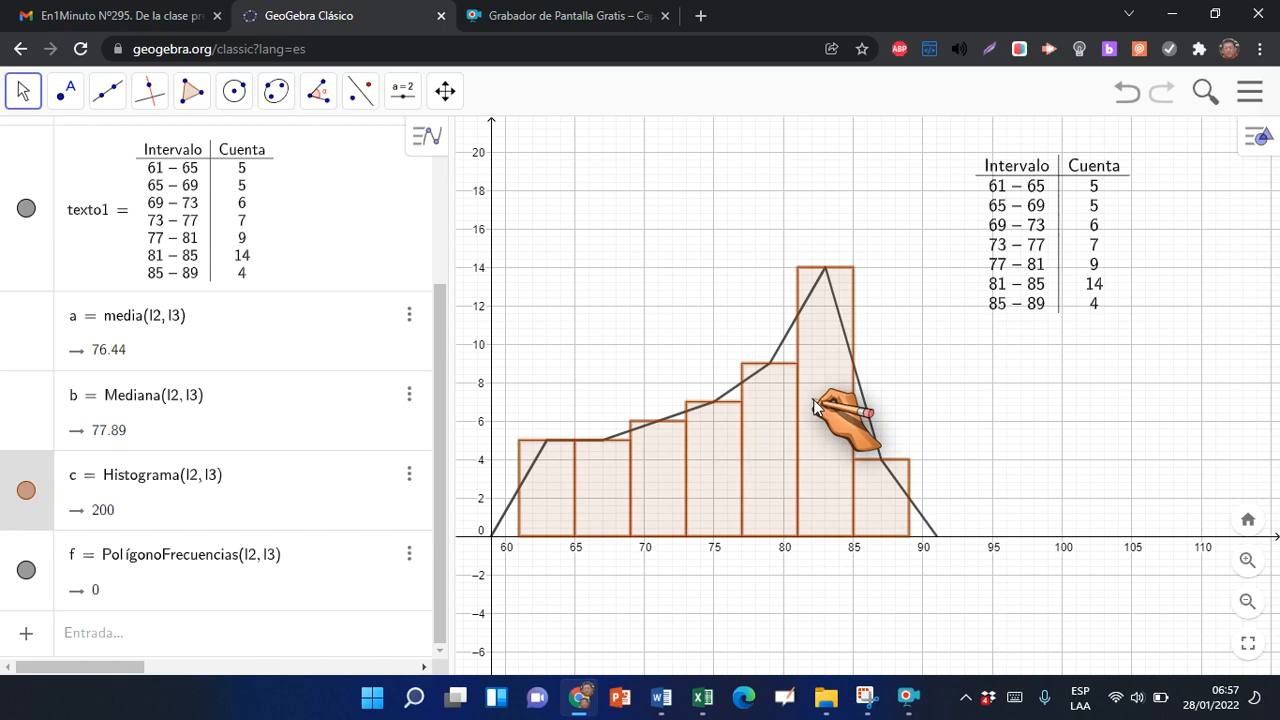
pyautogui.rightClick(820, 458)
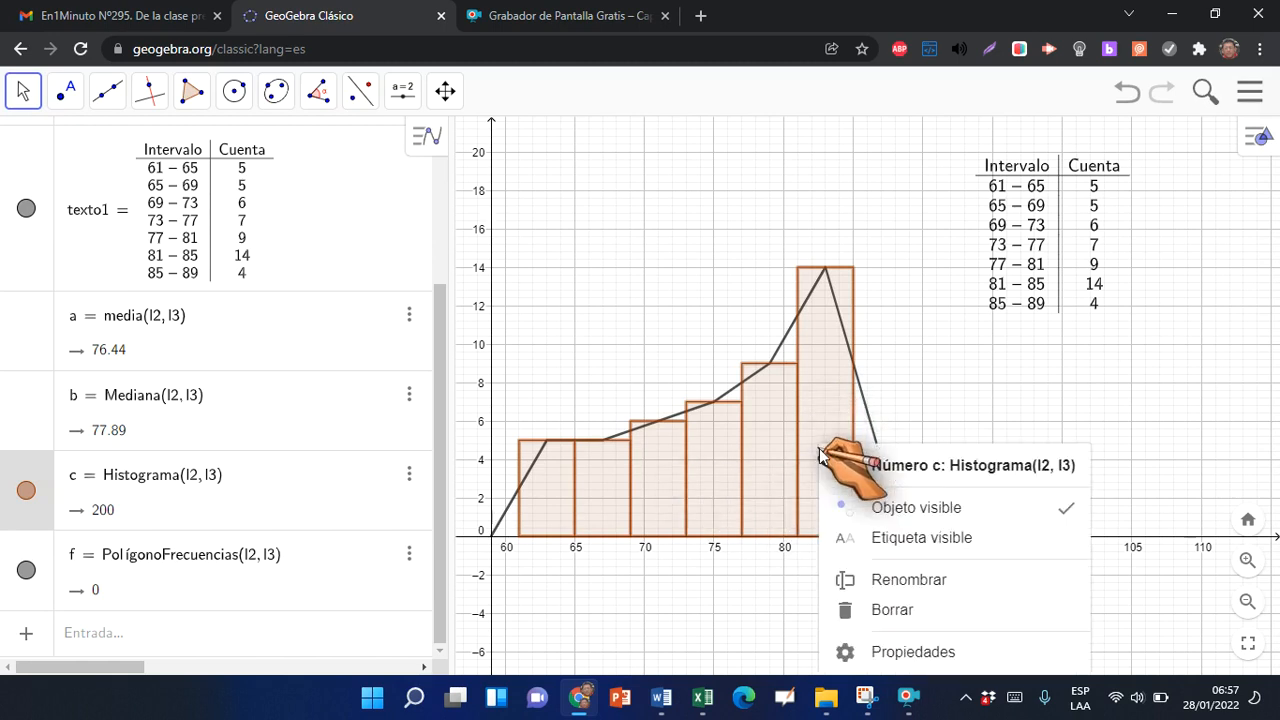
pyautogui.click(906, 652)
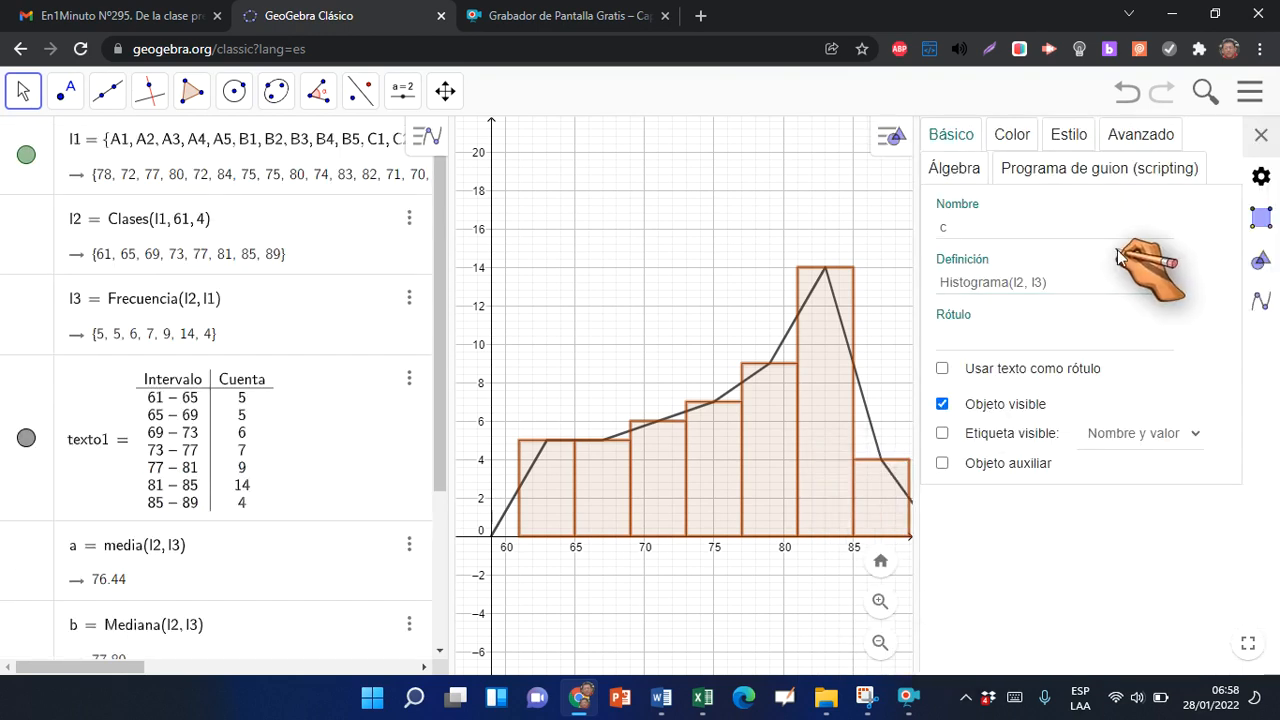
pyautogui.click(1012, 134)
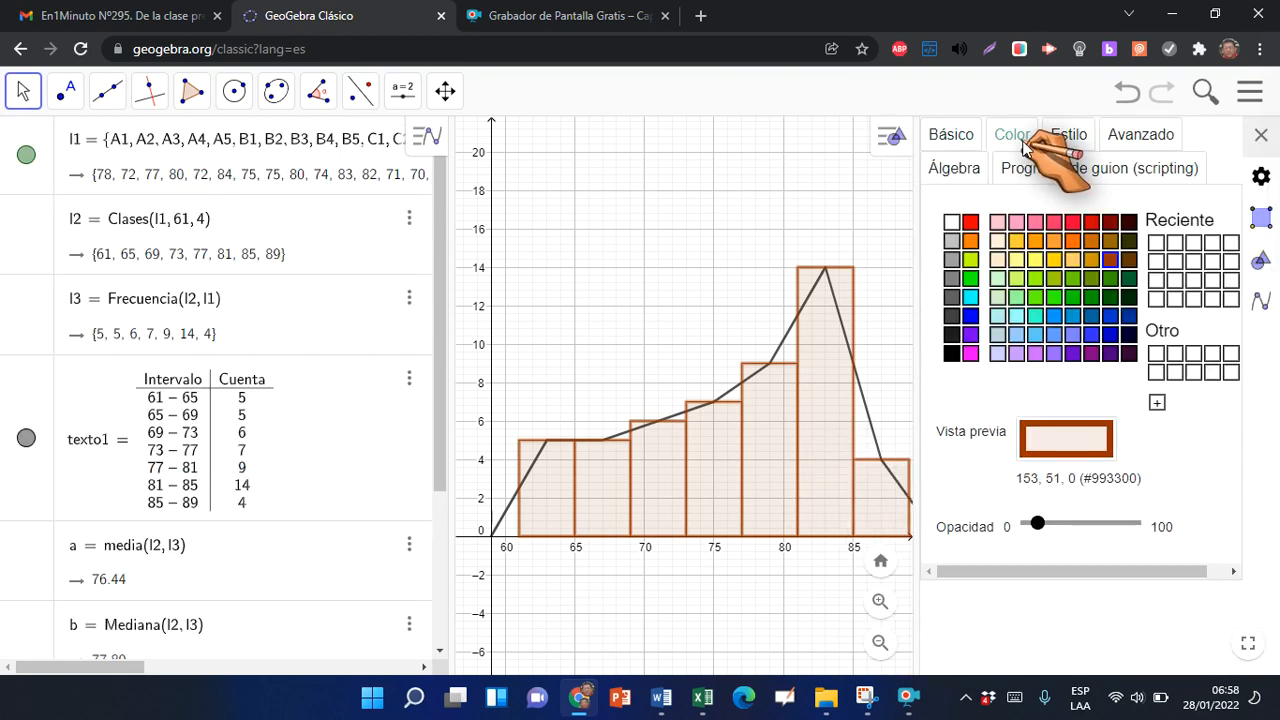
pyautogui.click(974, 223)
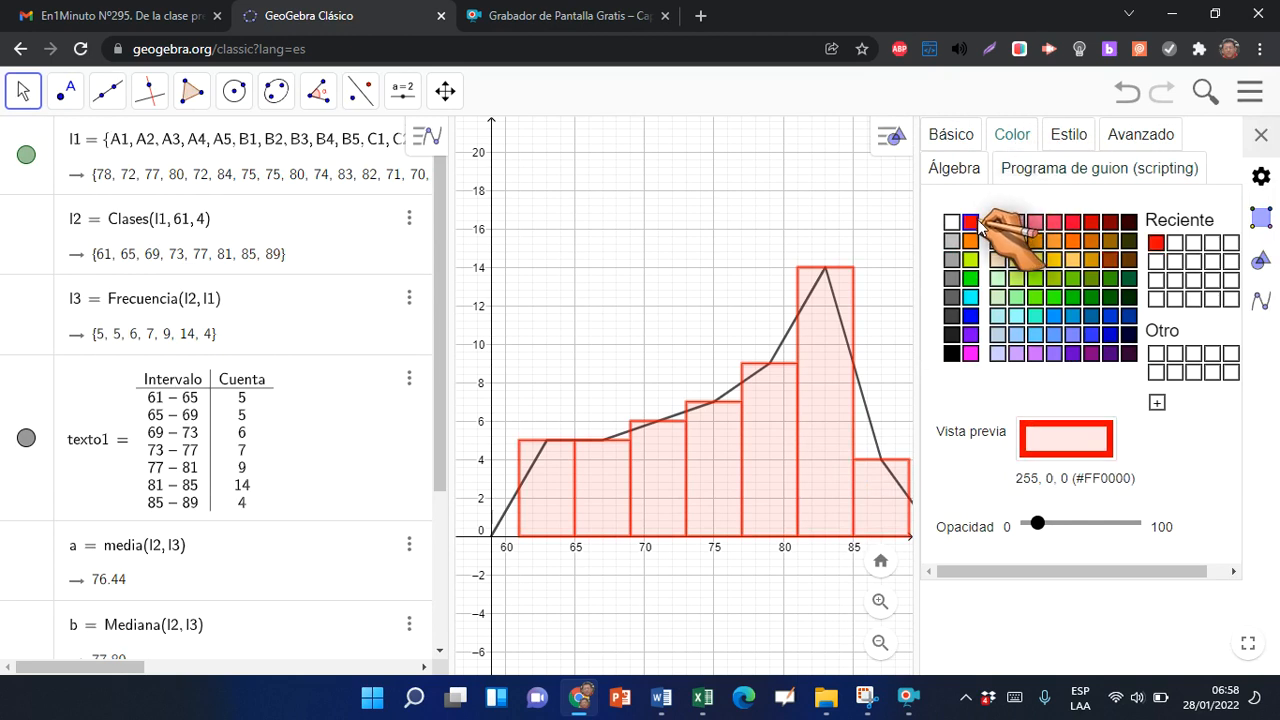
pyautogui.click(972, 316)
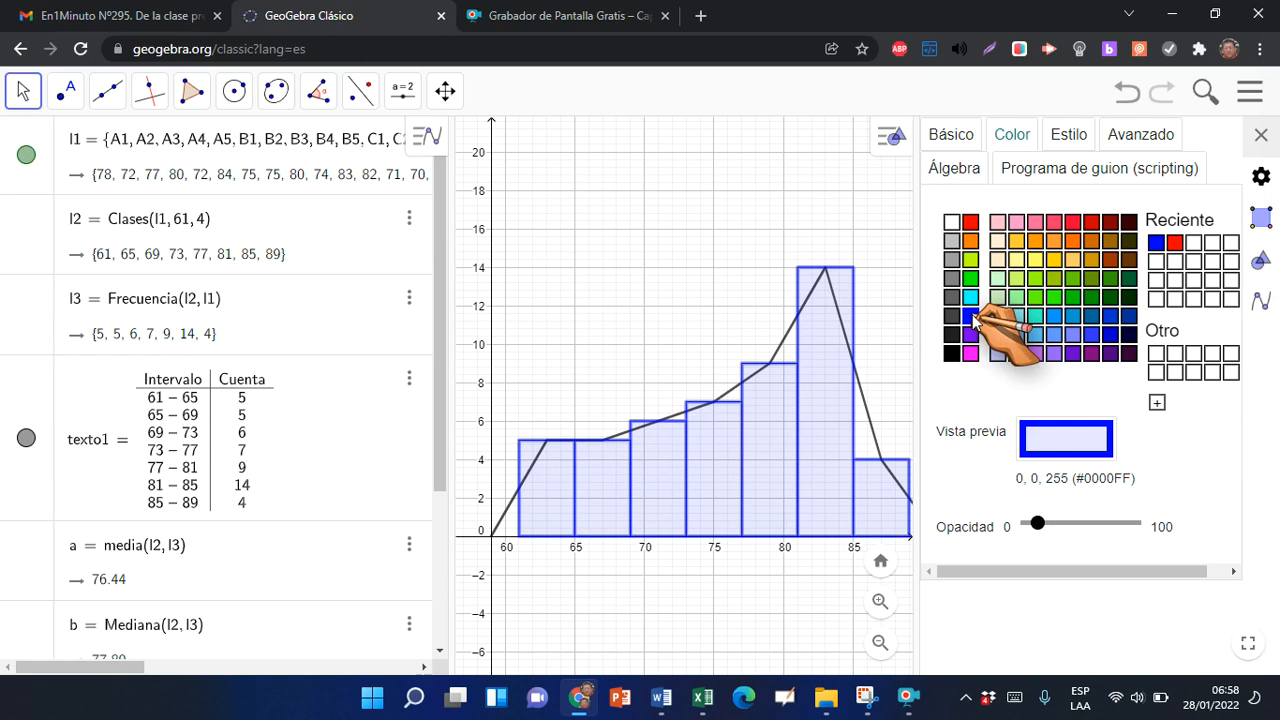
pyautogui.moveTo(1040, 528); pyautogui.dragTo(1057, 533)
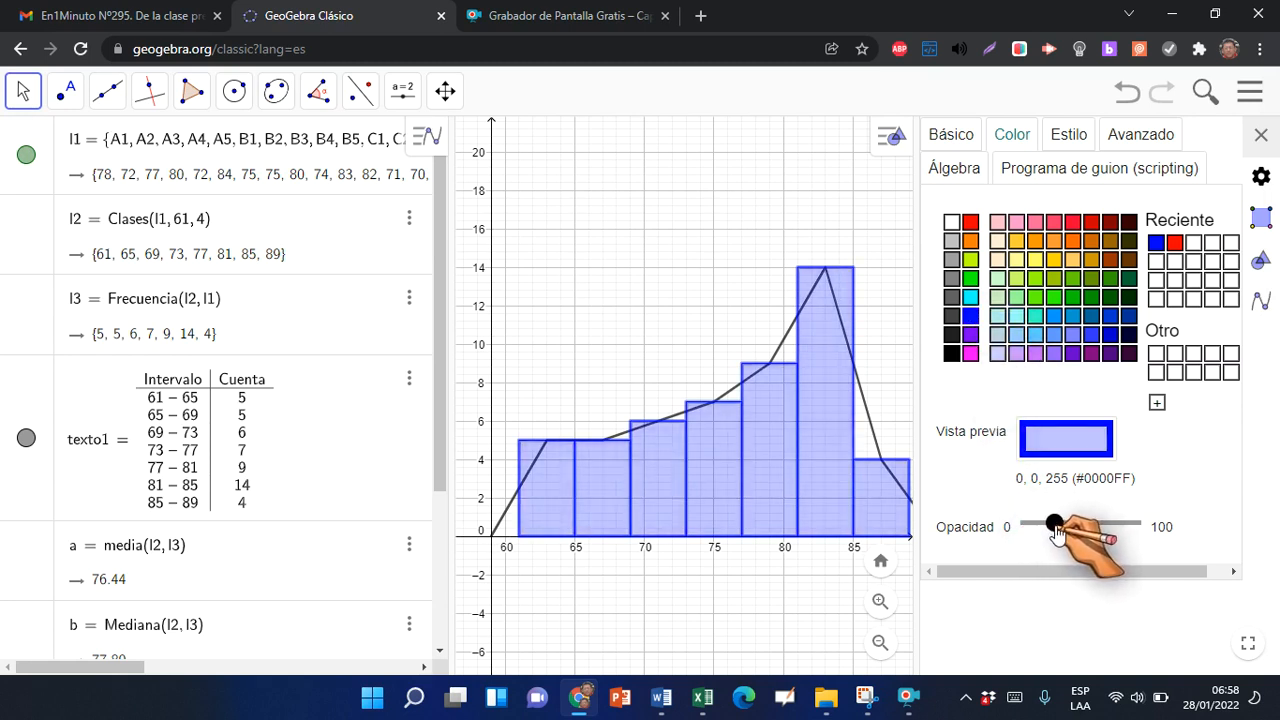
# Colour the frequency polygon red (#FF0000), set its line thickness to 7, and close the properties
pyautogui.click(509, 511)
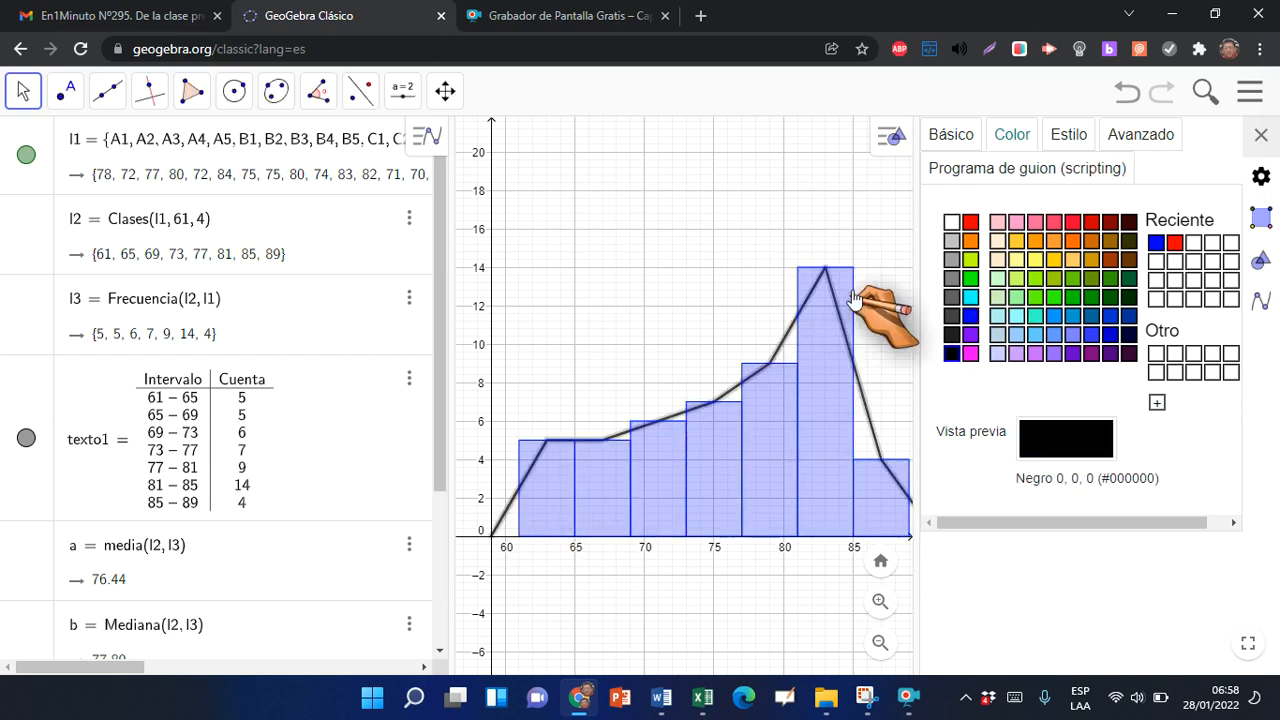
pyautogui.click(970, 222)
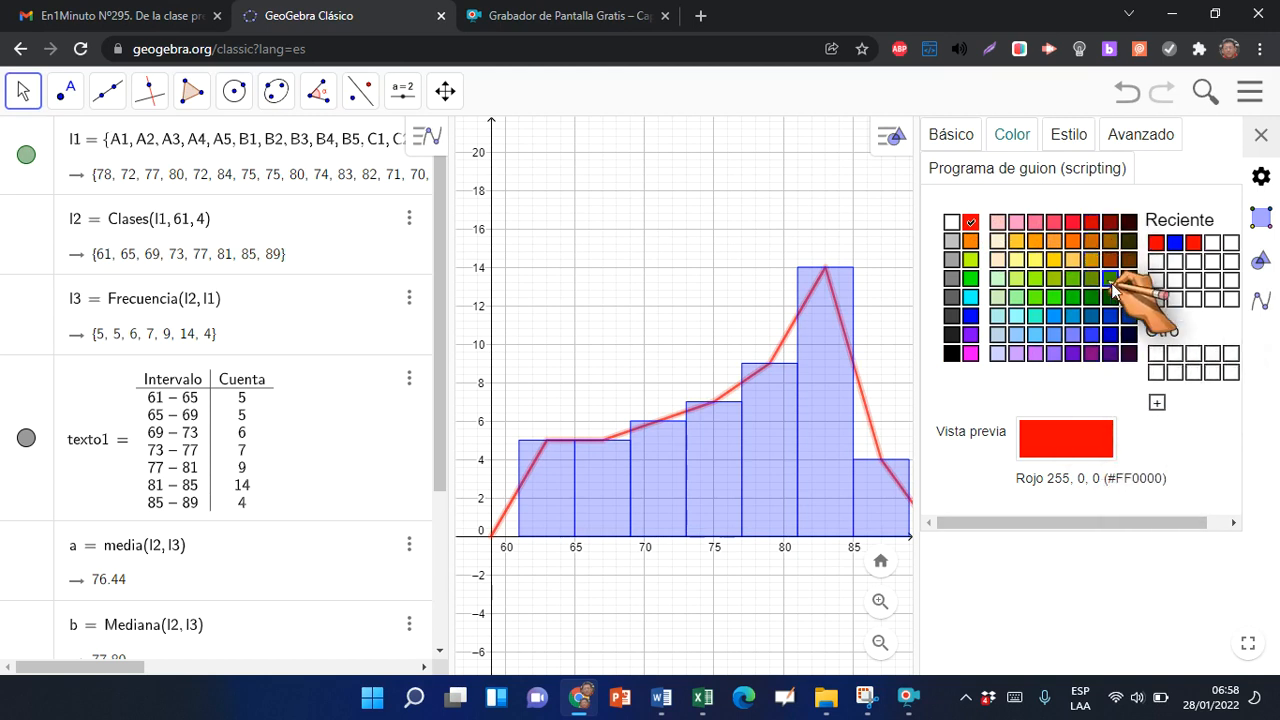
pyautogui.click(1066, 134)
pyautogui.moveTo(1095, 212); pyautogui.dragTo(1115, 213)
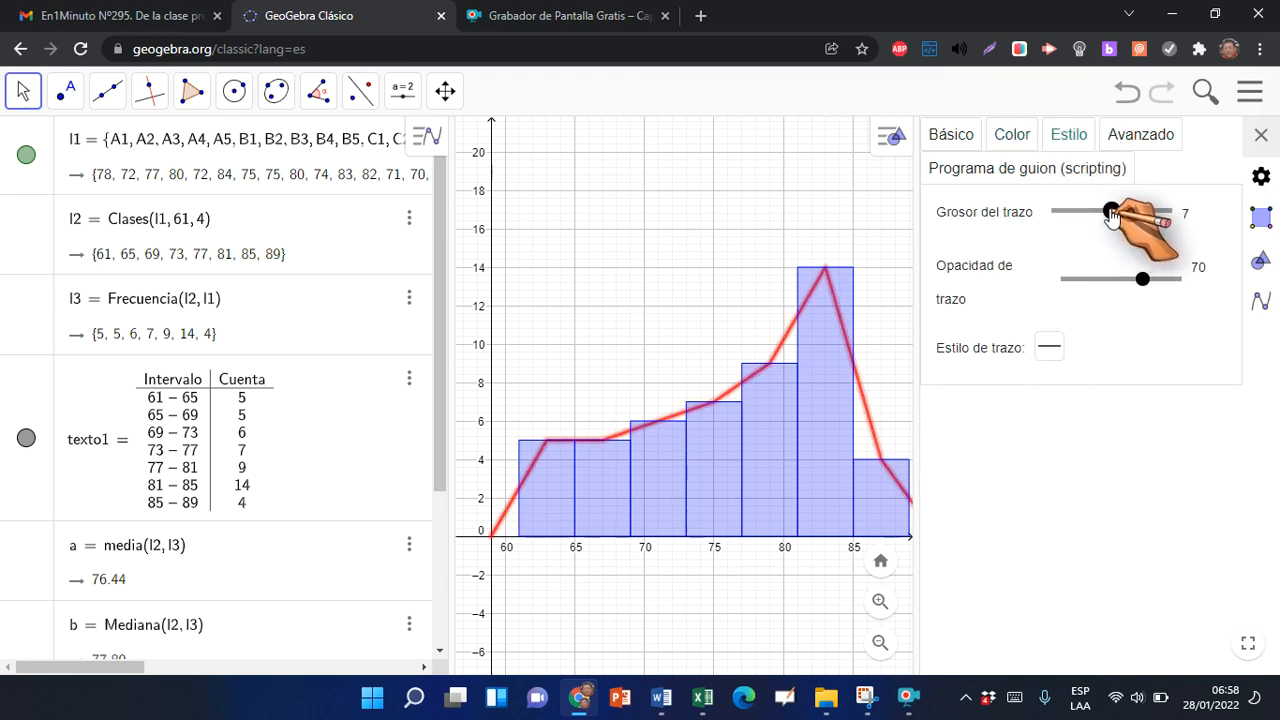
pyautogui.click(860, 205)
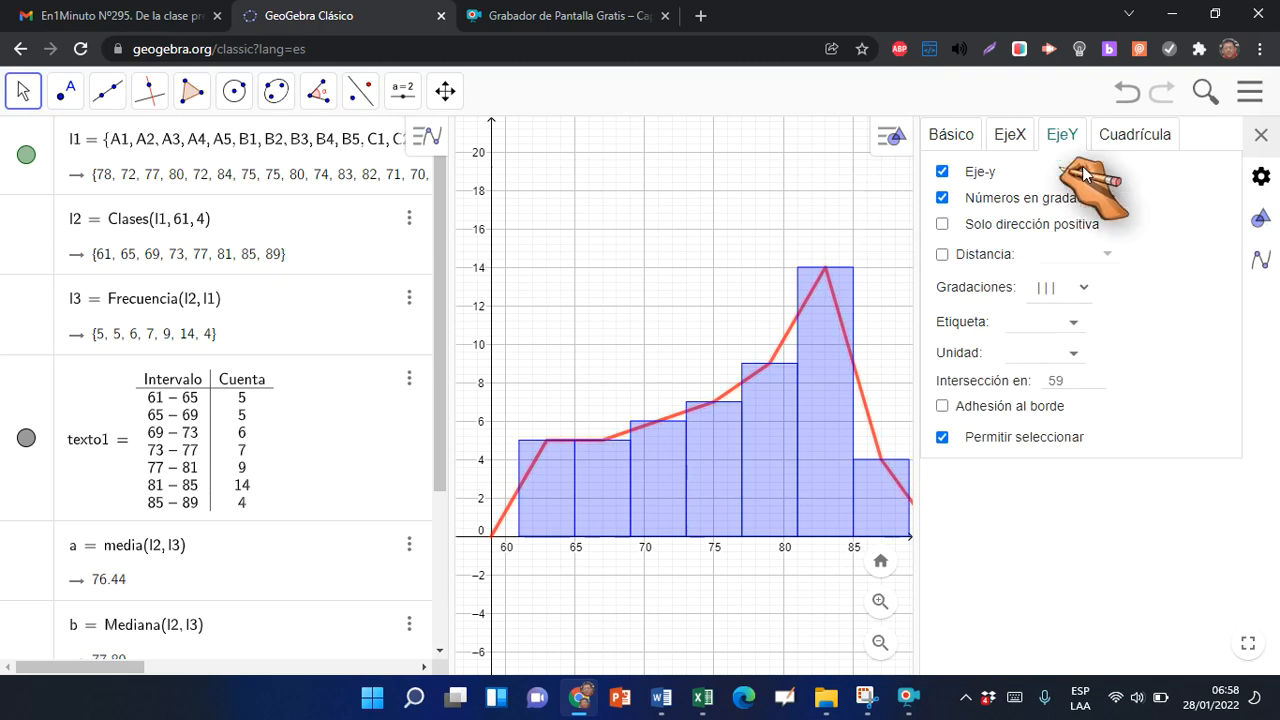
pyautogui.click(1260, 134)
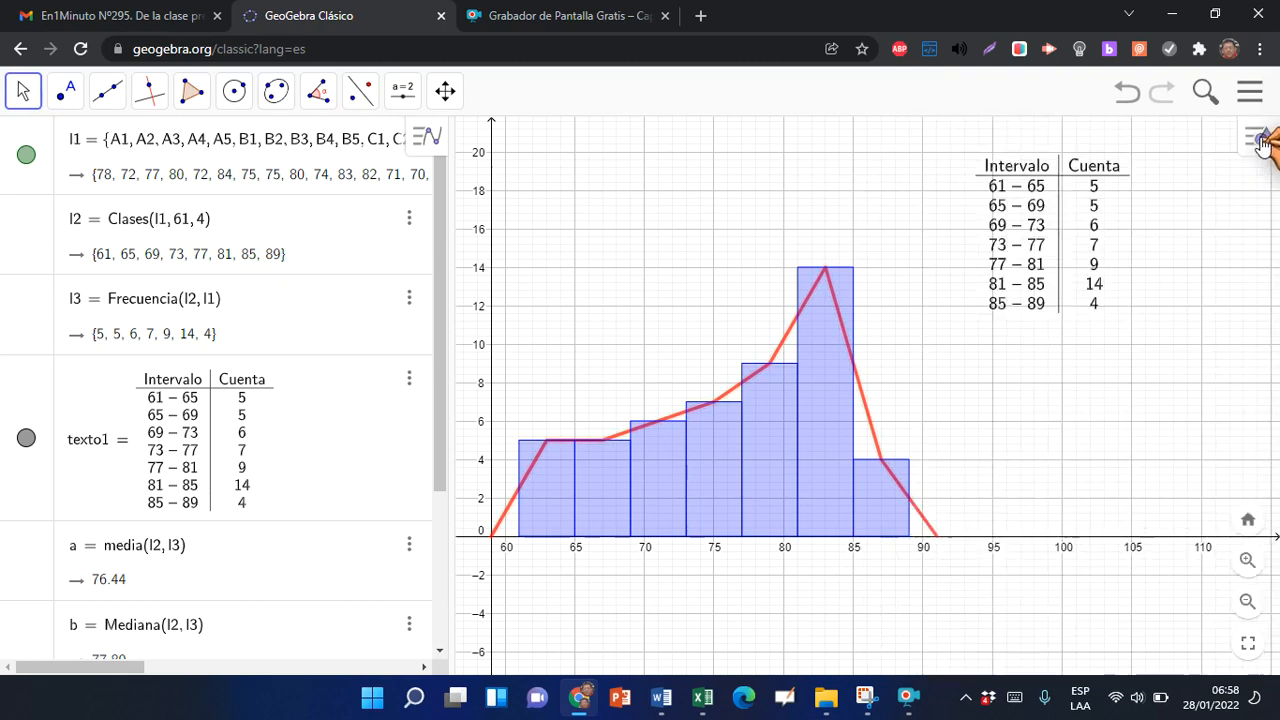
# Move the frequency table into the empty space above the histogram's first, shorter bars and deselect it
pyautogui.click(1049, 214)
pyautogui.moveTo(990, 228); pyautogui.dragTo(572, 230)
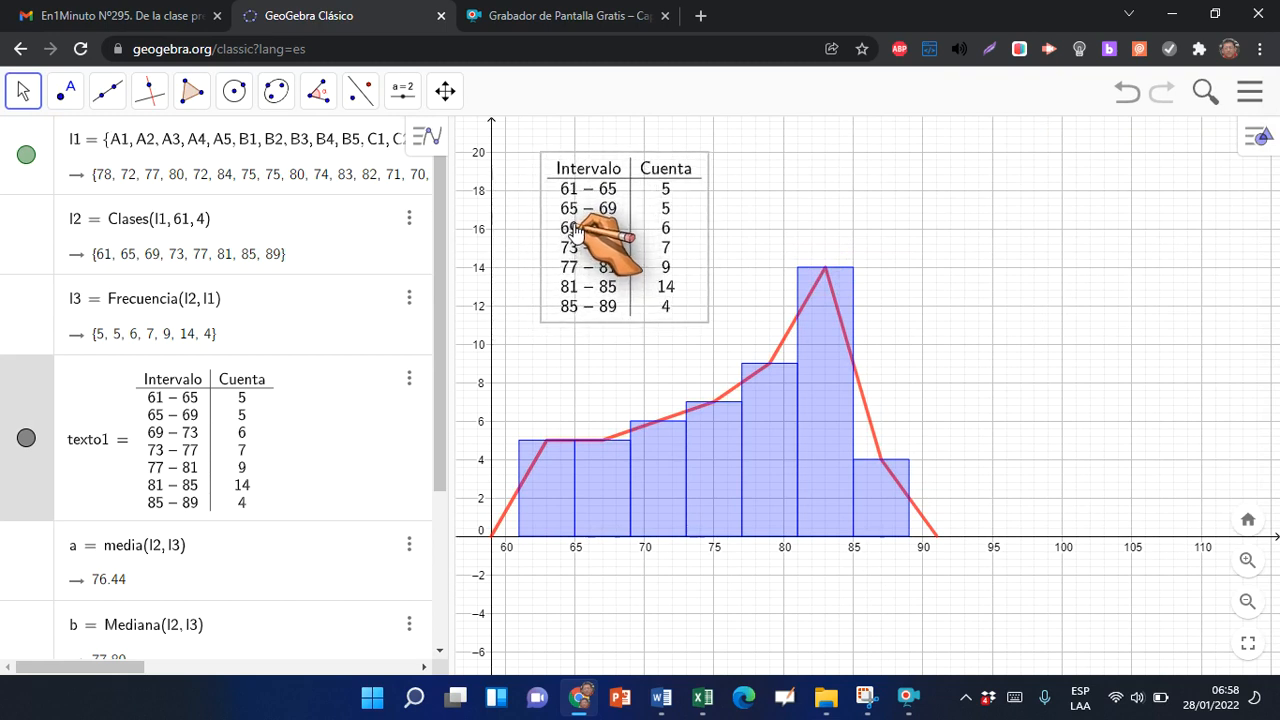
pyautogui.click(1052, 292)
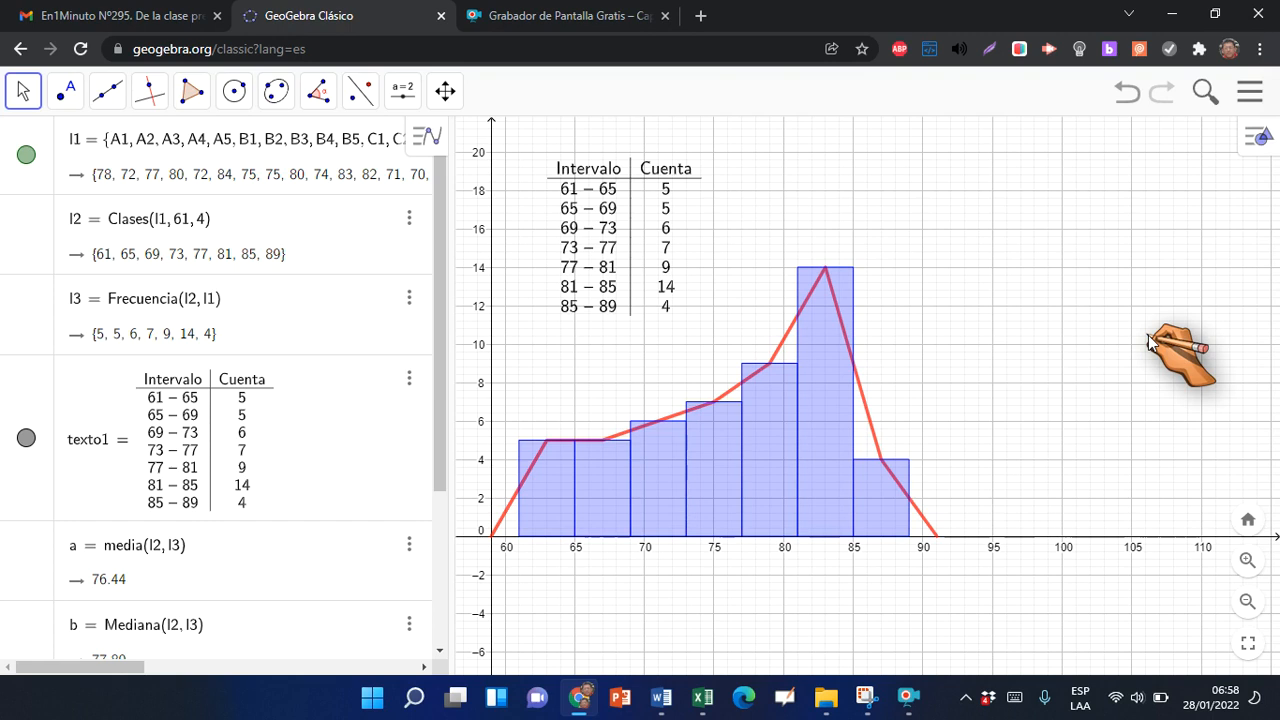
pyautogui.click(906, 700)
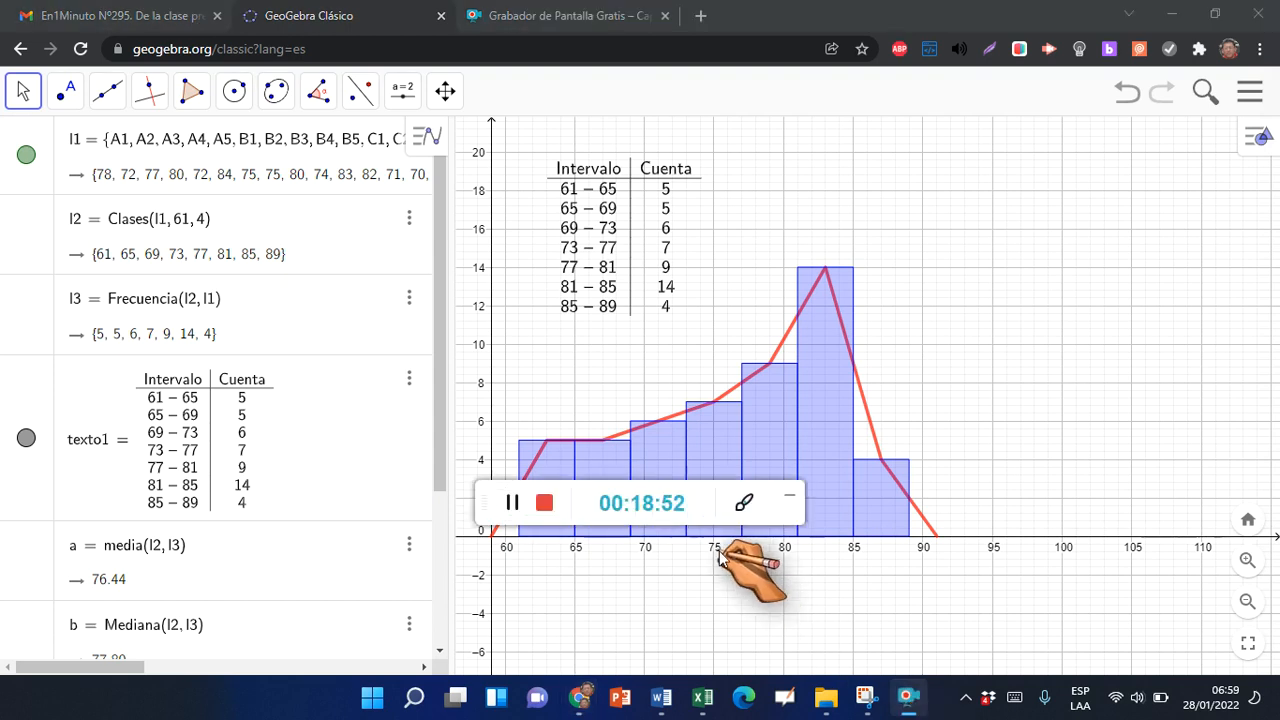